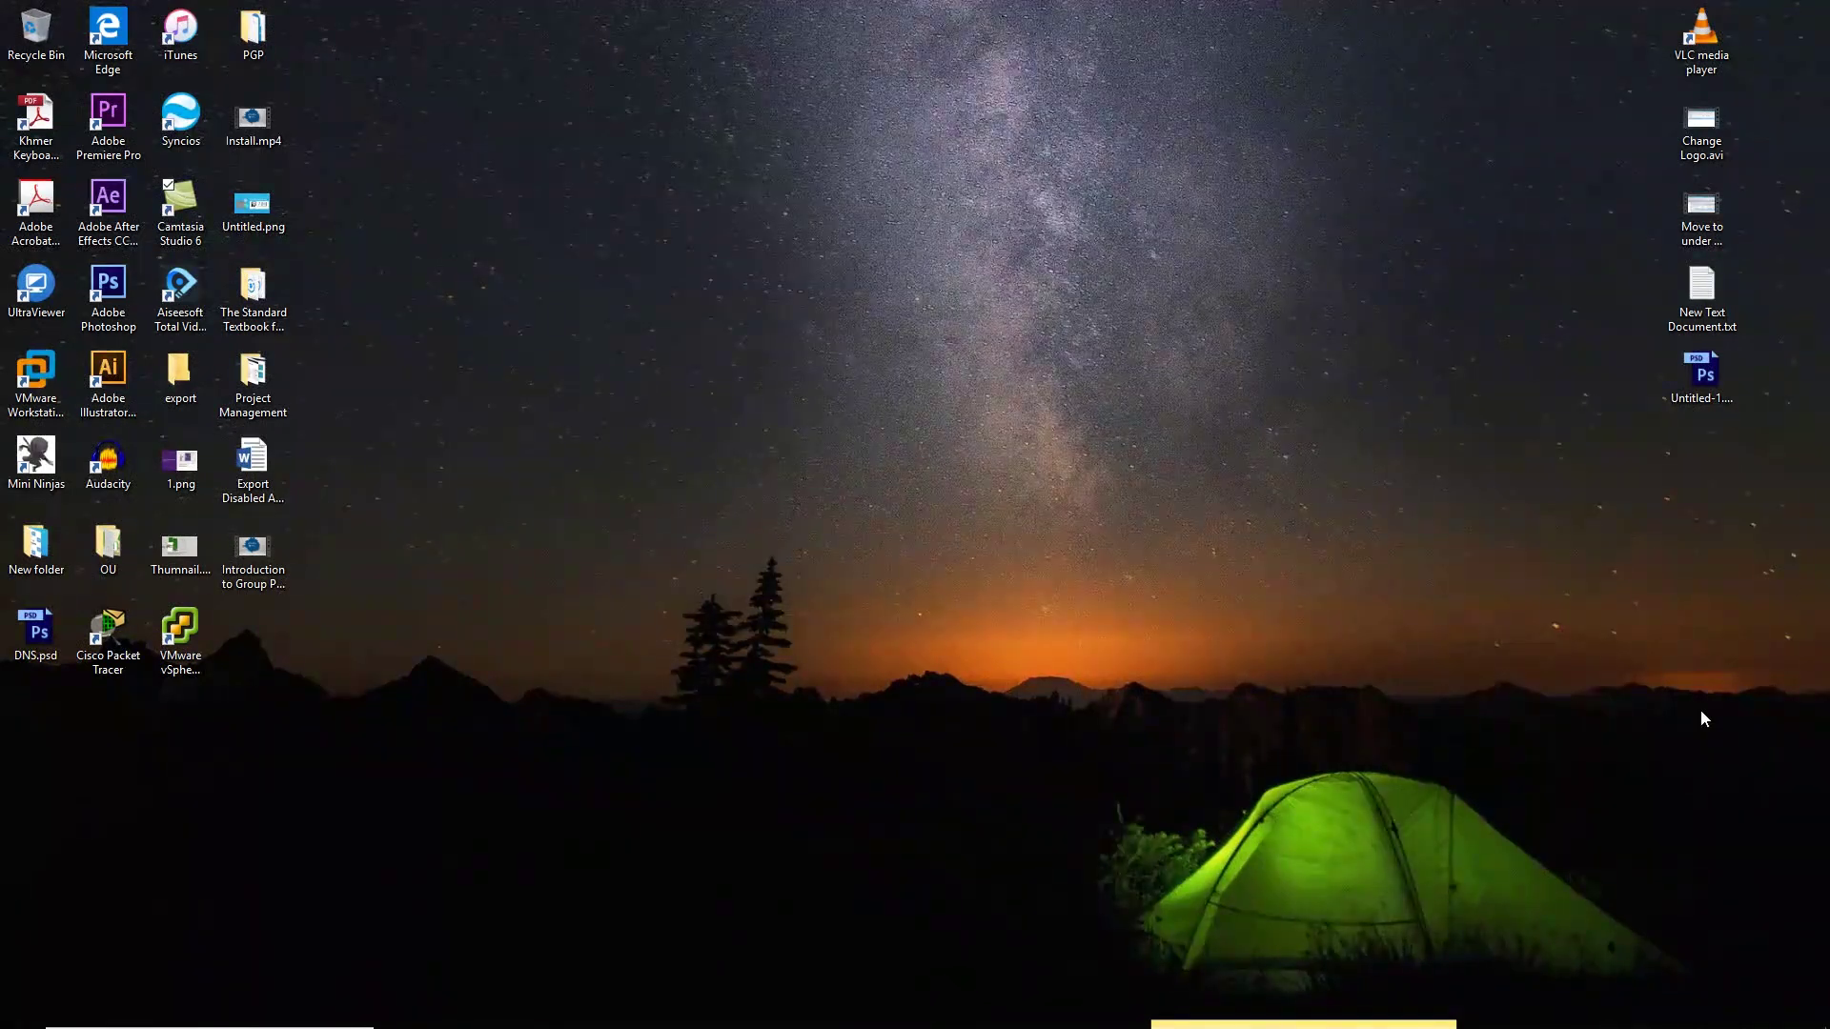
- Switch to the VMware Workstation home page and show the virtual machine library
left_click(55, 420)
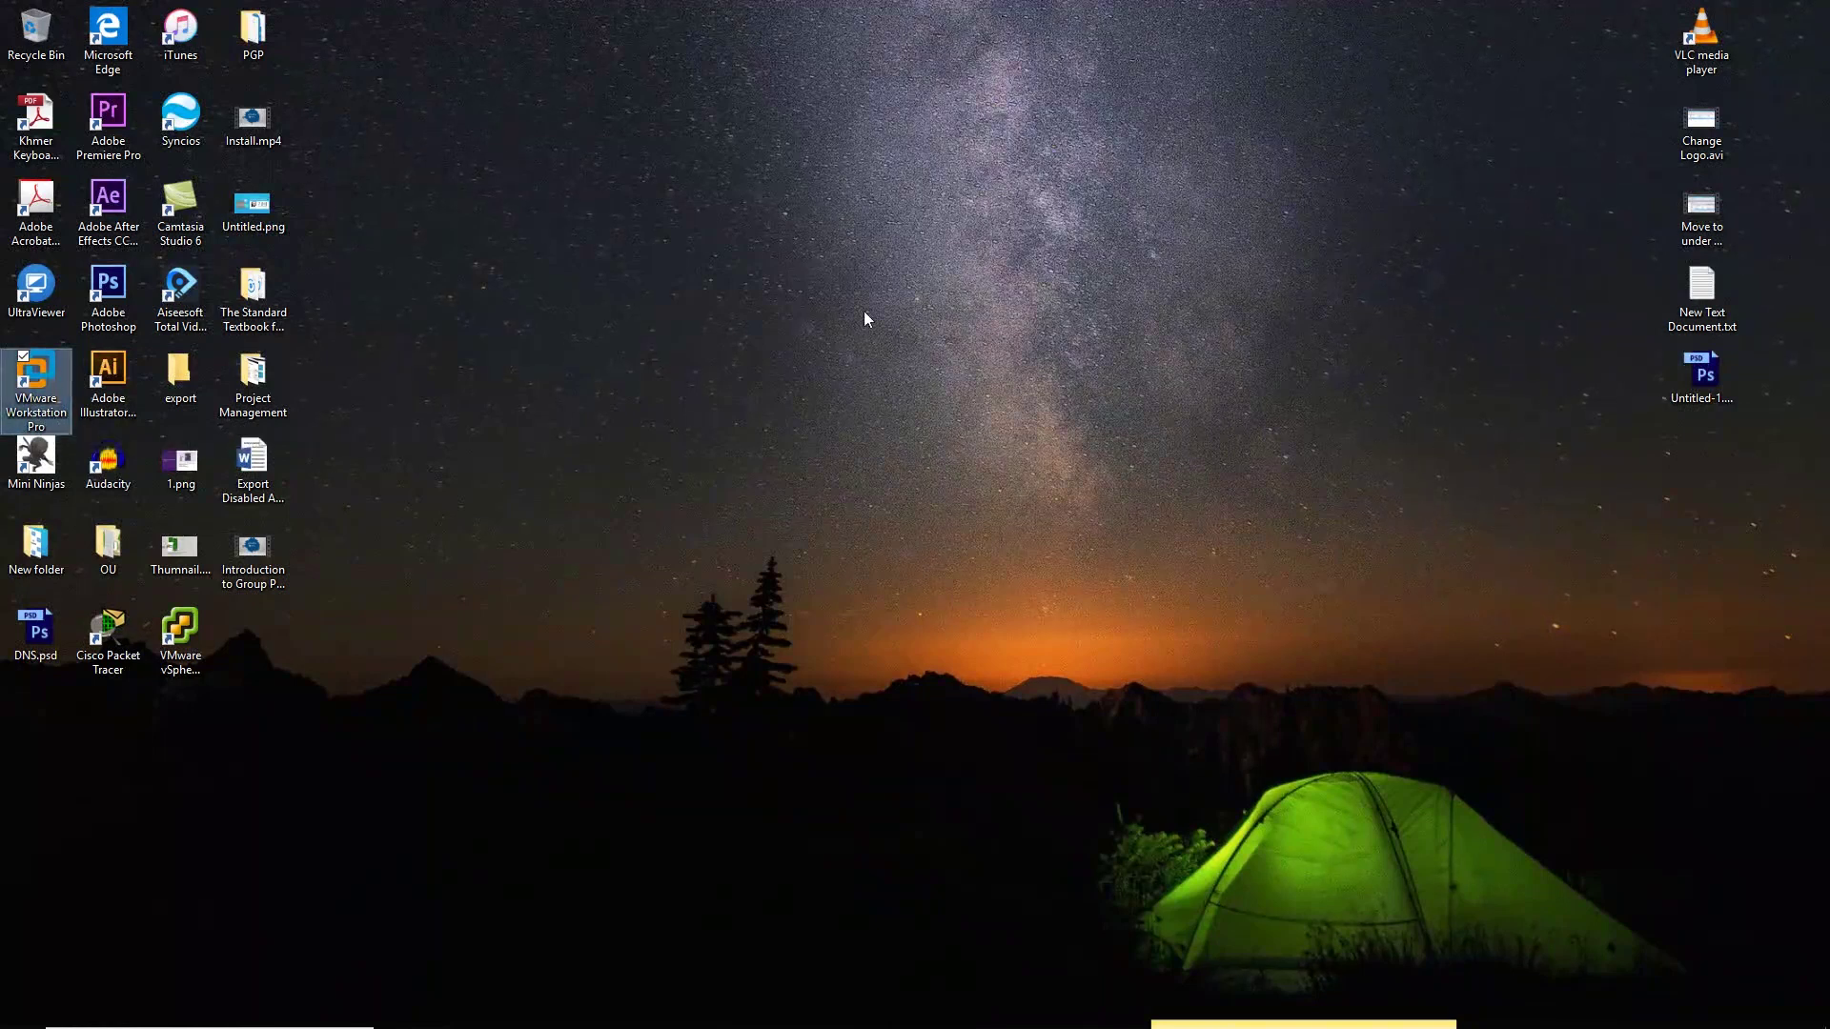
mouse_move(865, 1028)
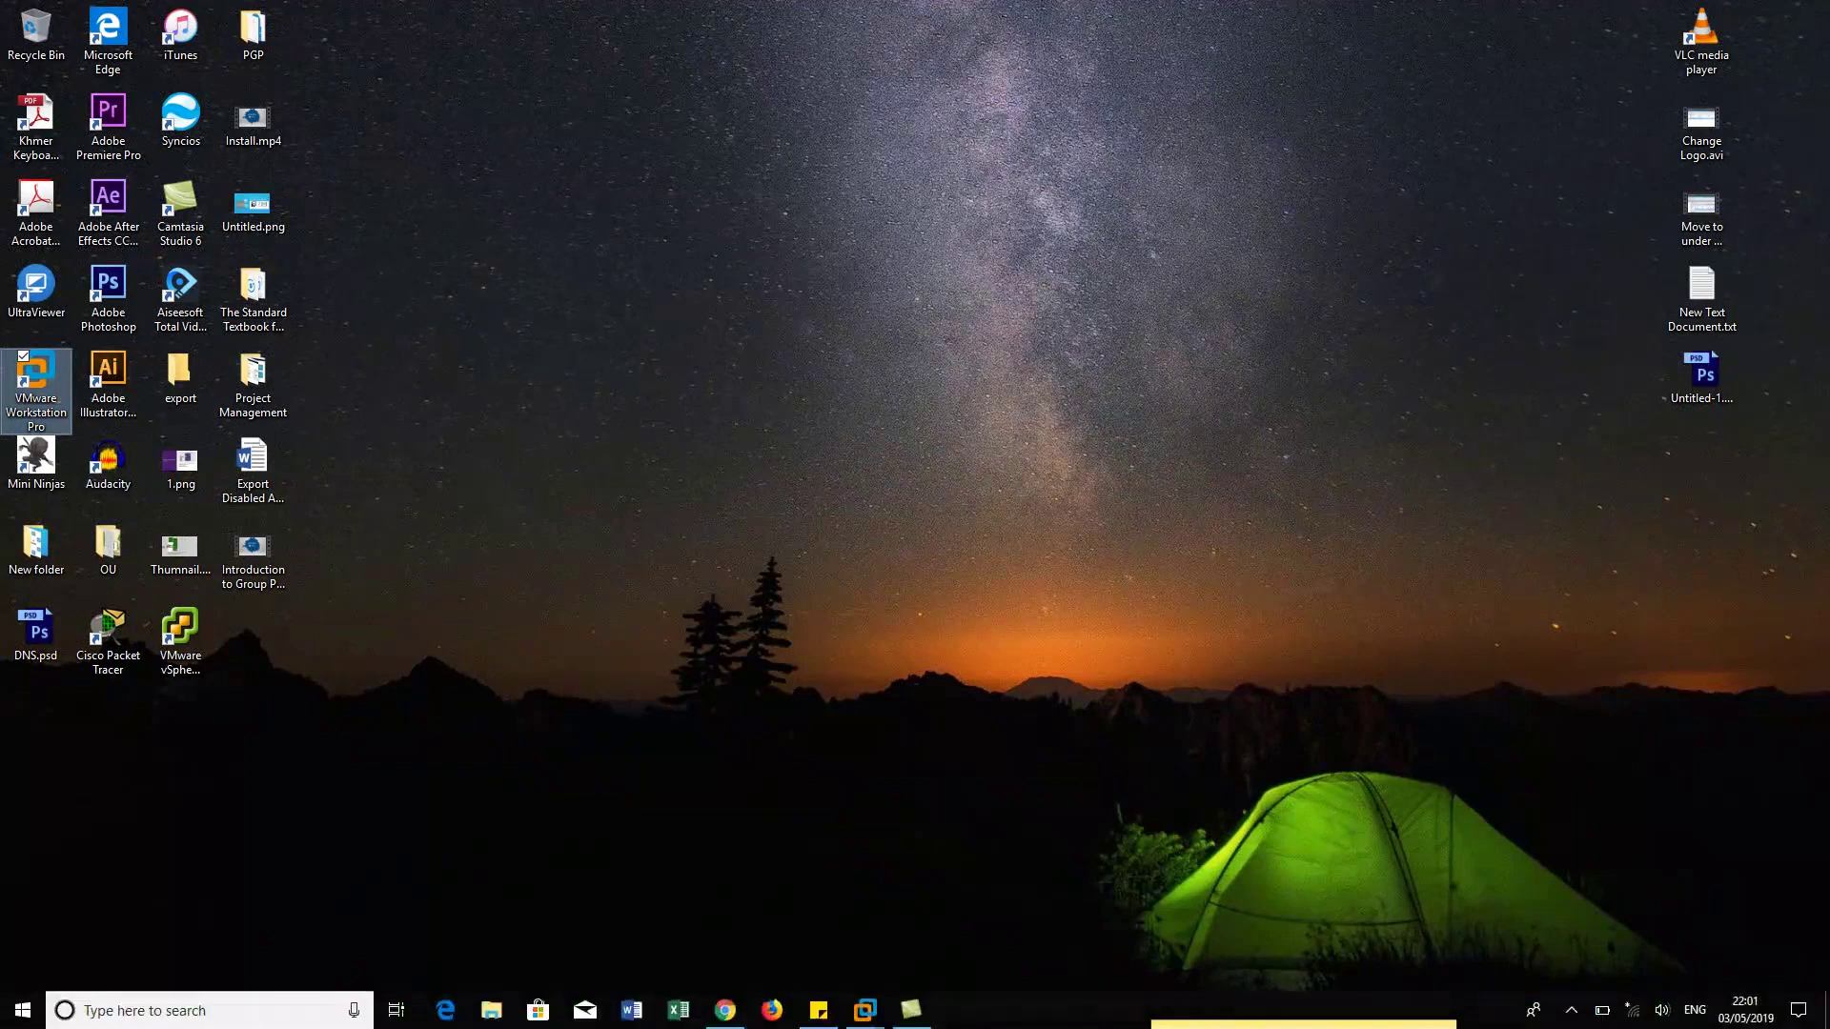
left_click(1573, 1012)
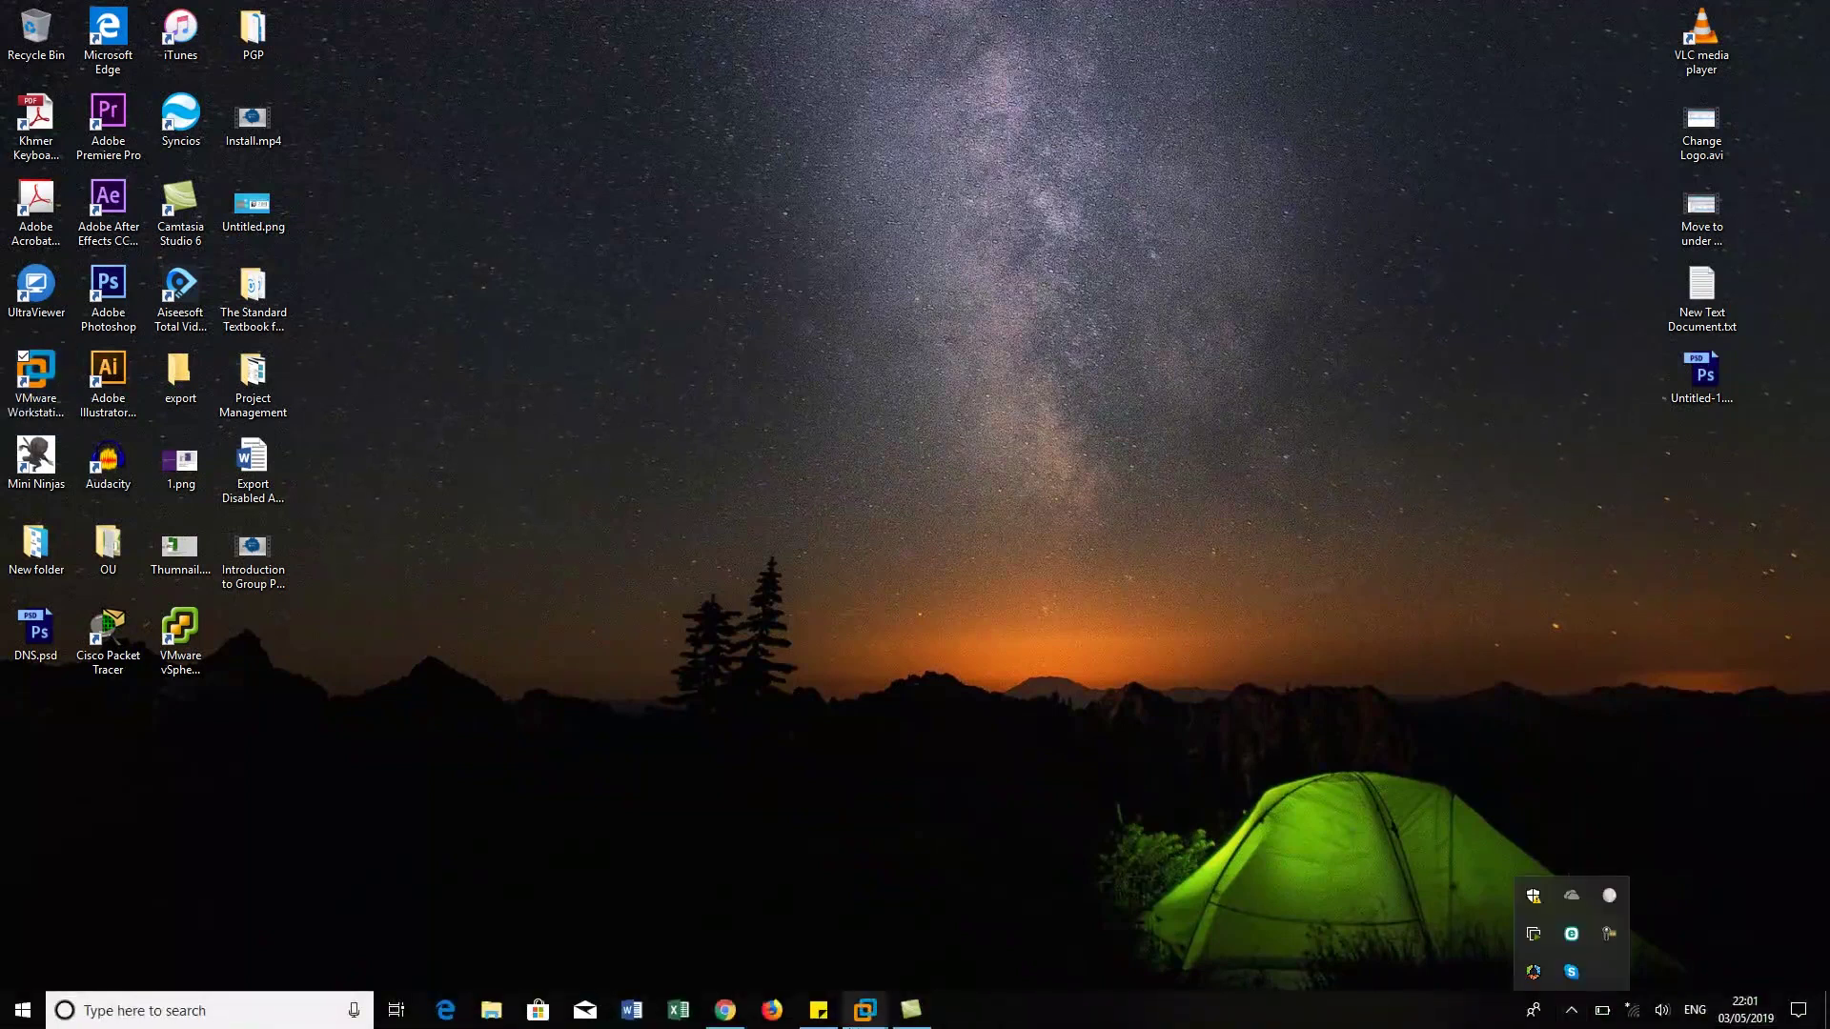
left_click(865, 1010)
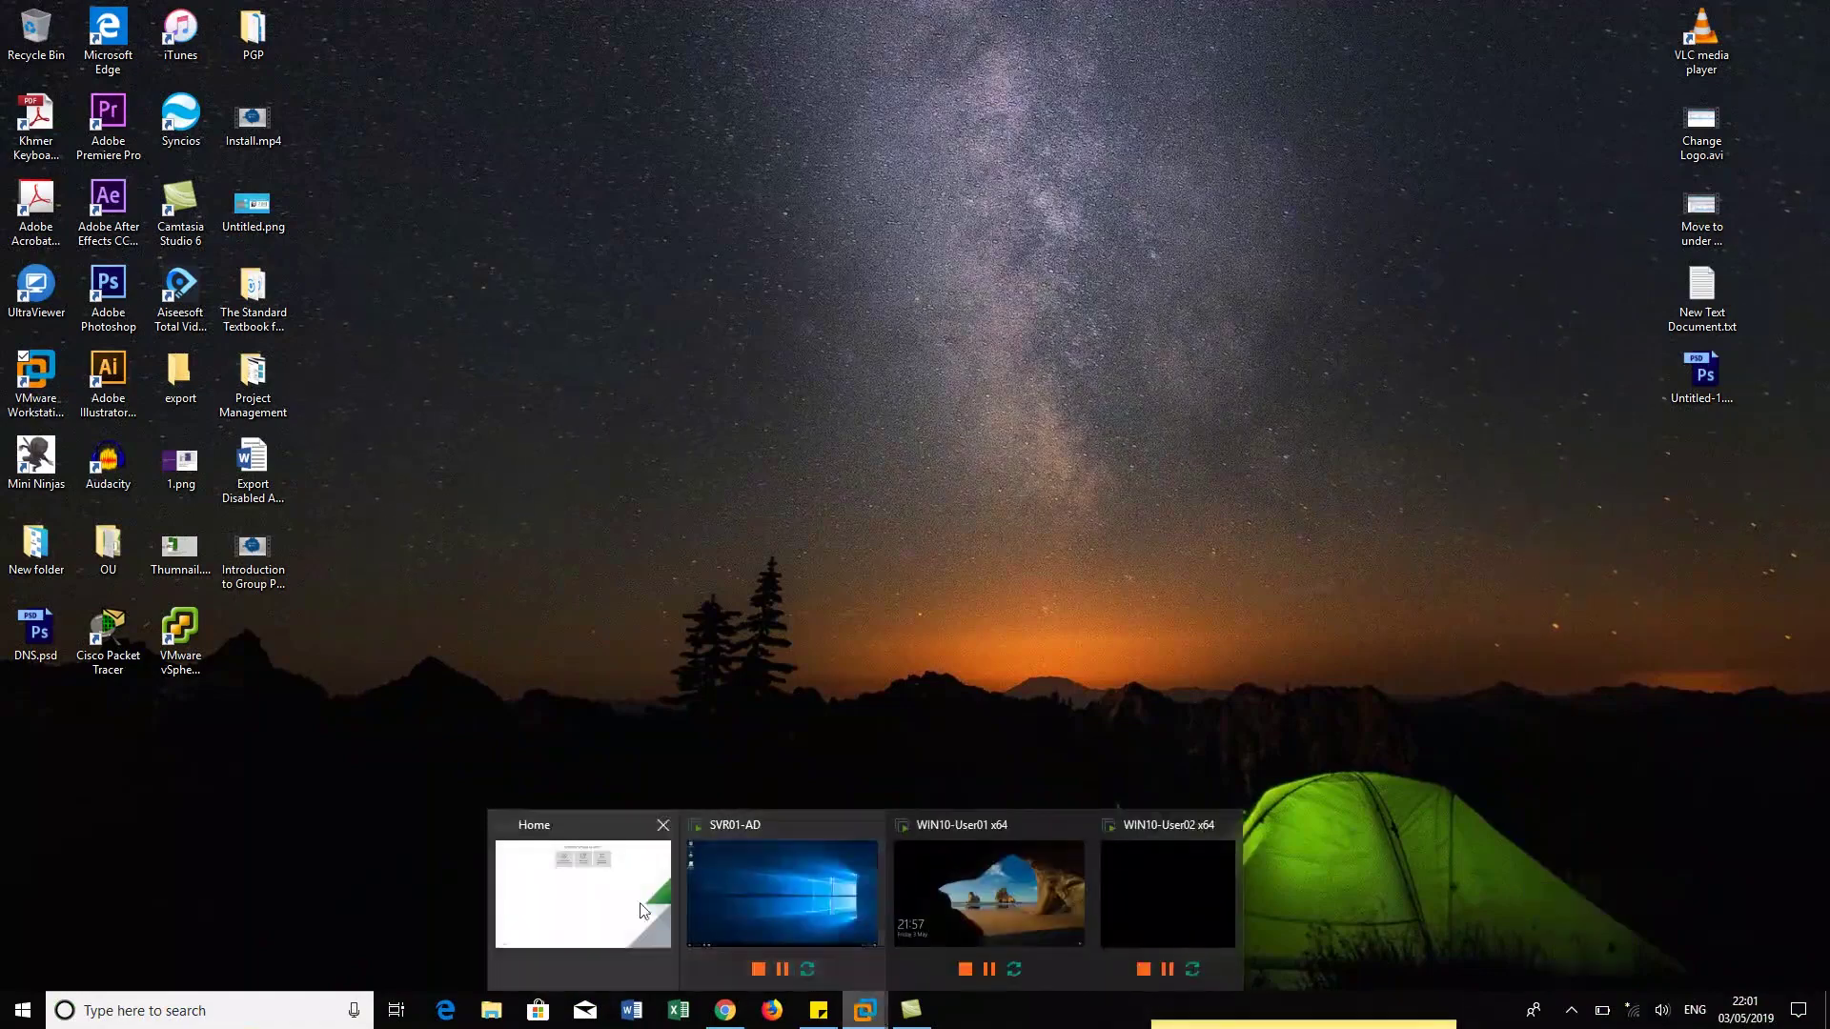
left_click(583, 894)
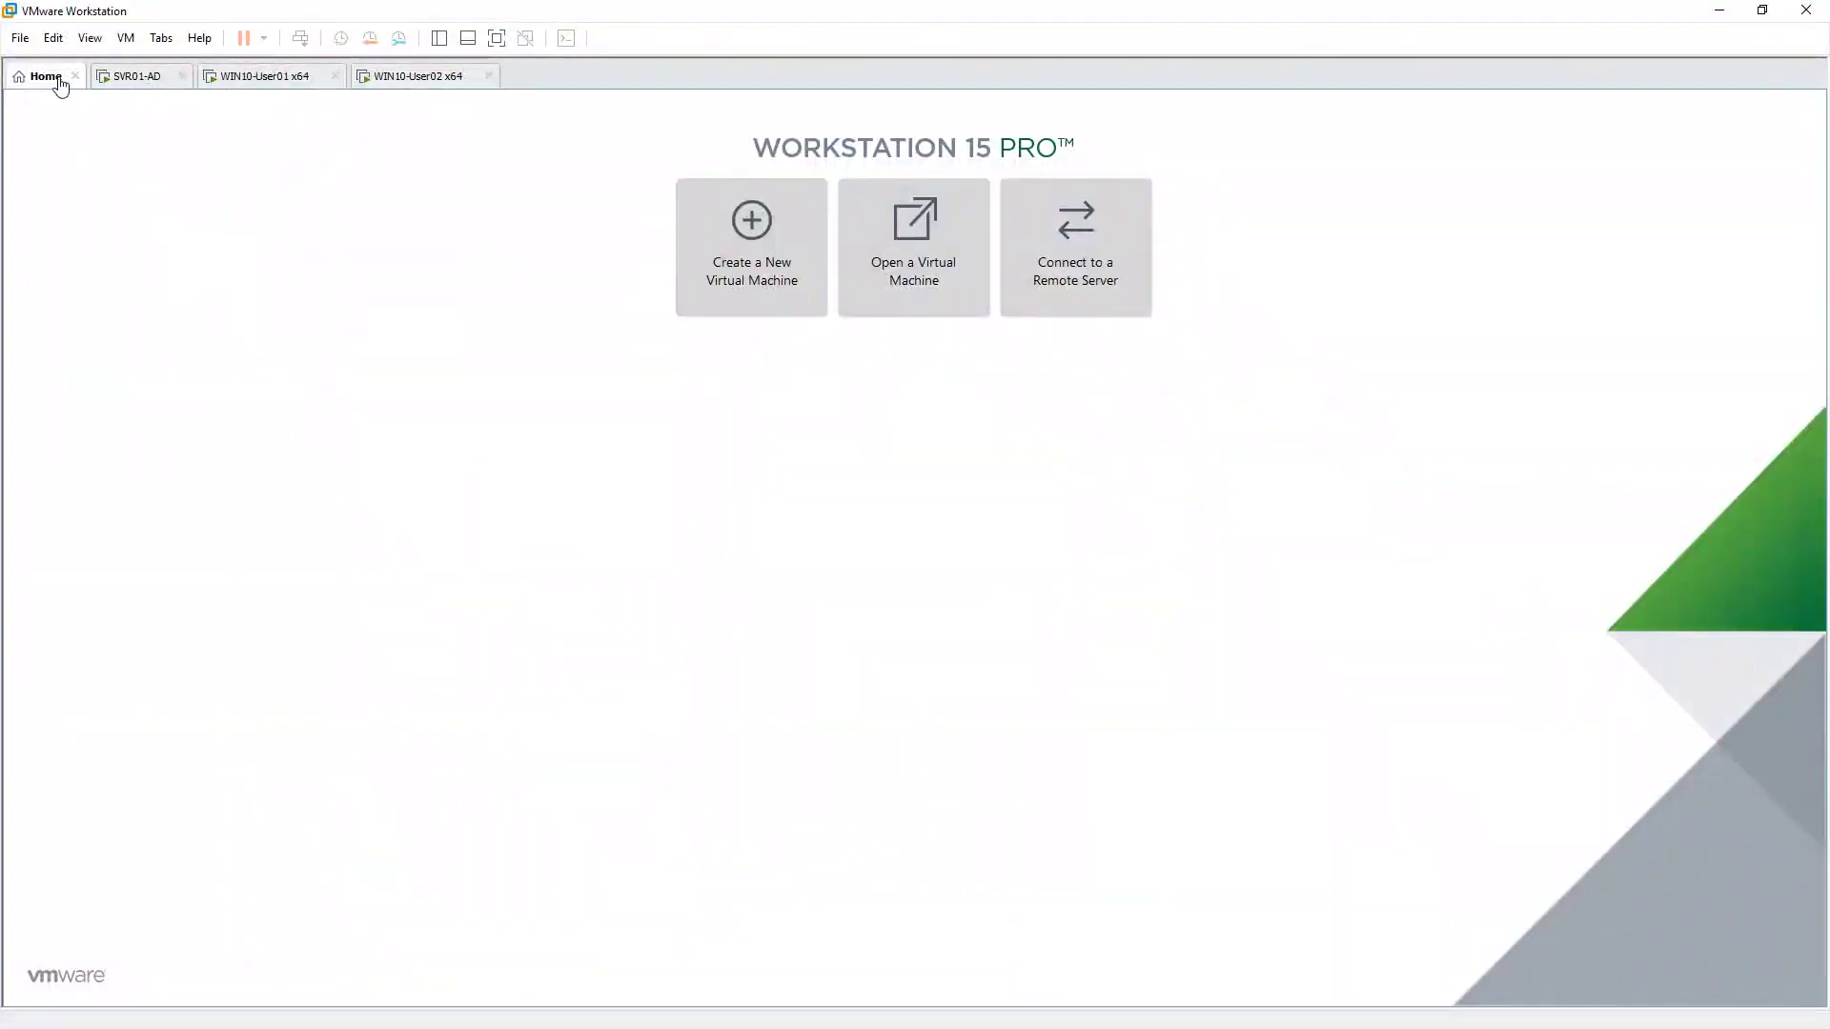
left_click(444, 39)
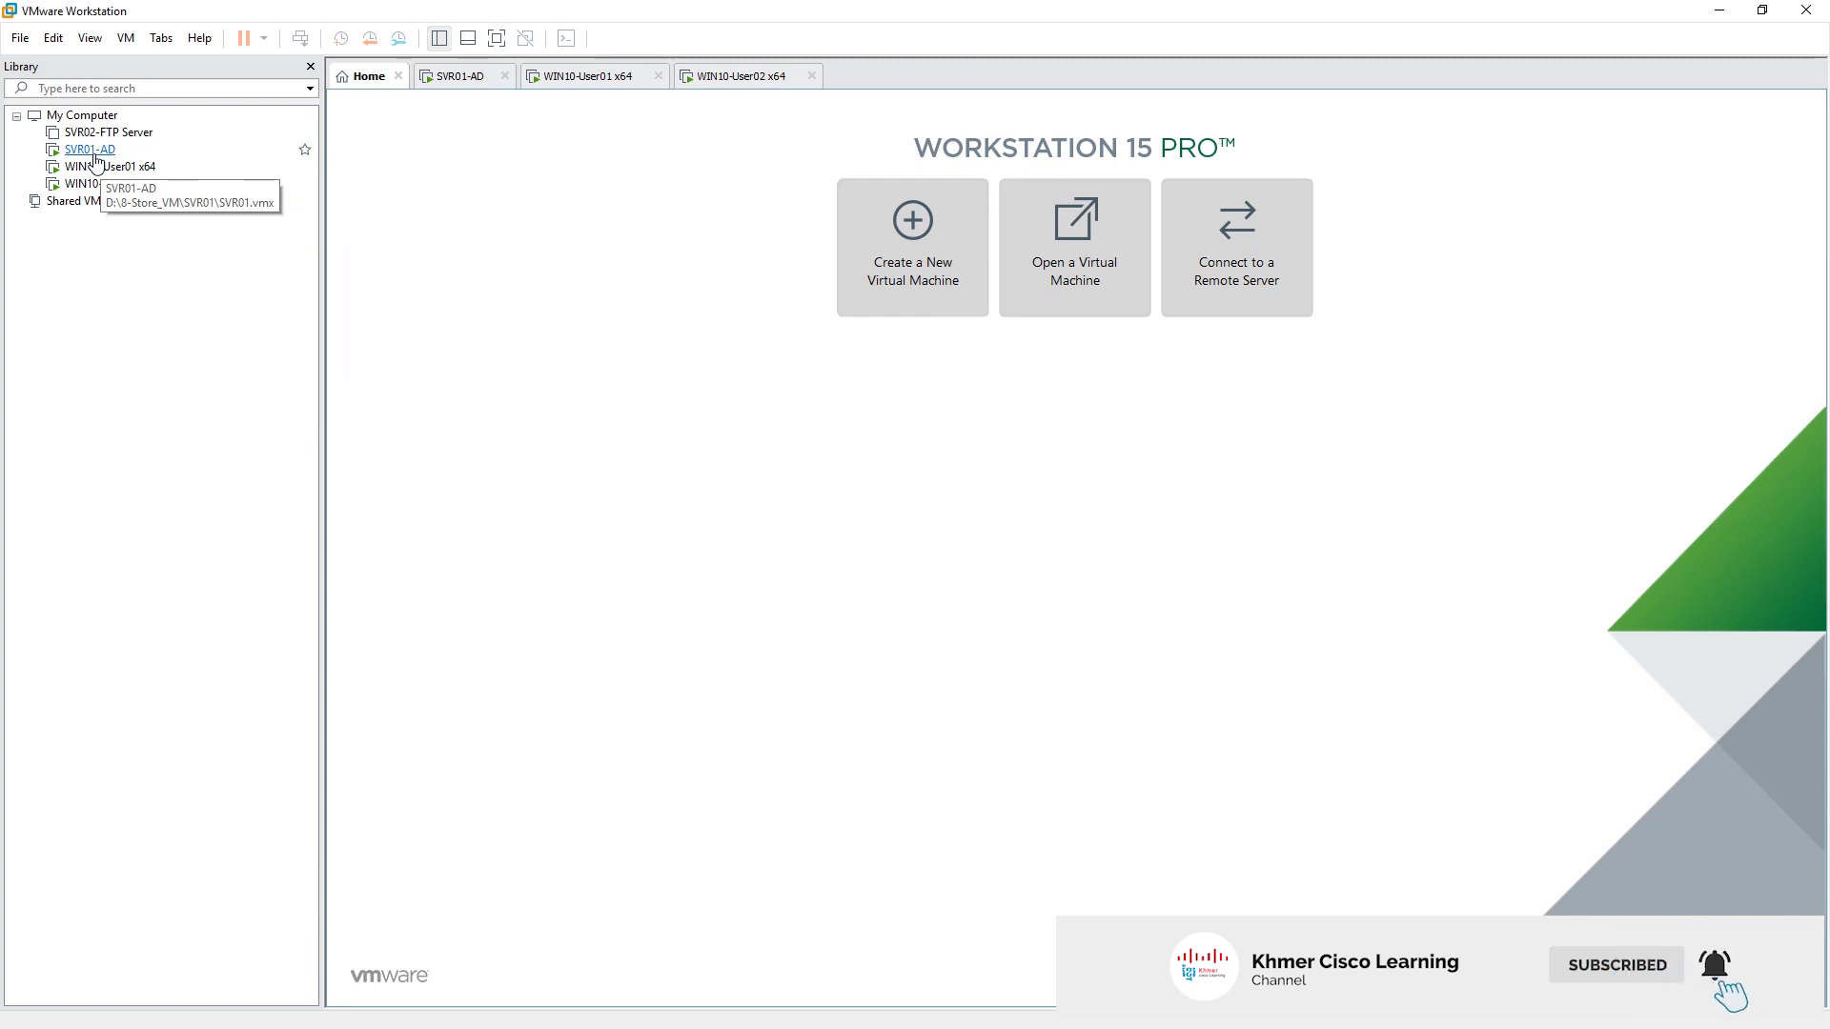
- Open the SVR01-AD virtual machine in full screen and refresh its desktop
left_click(95, 152)
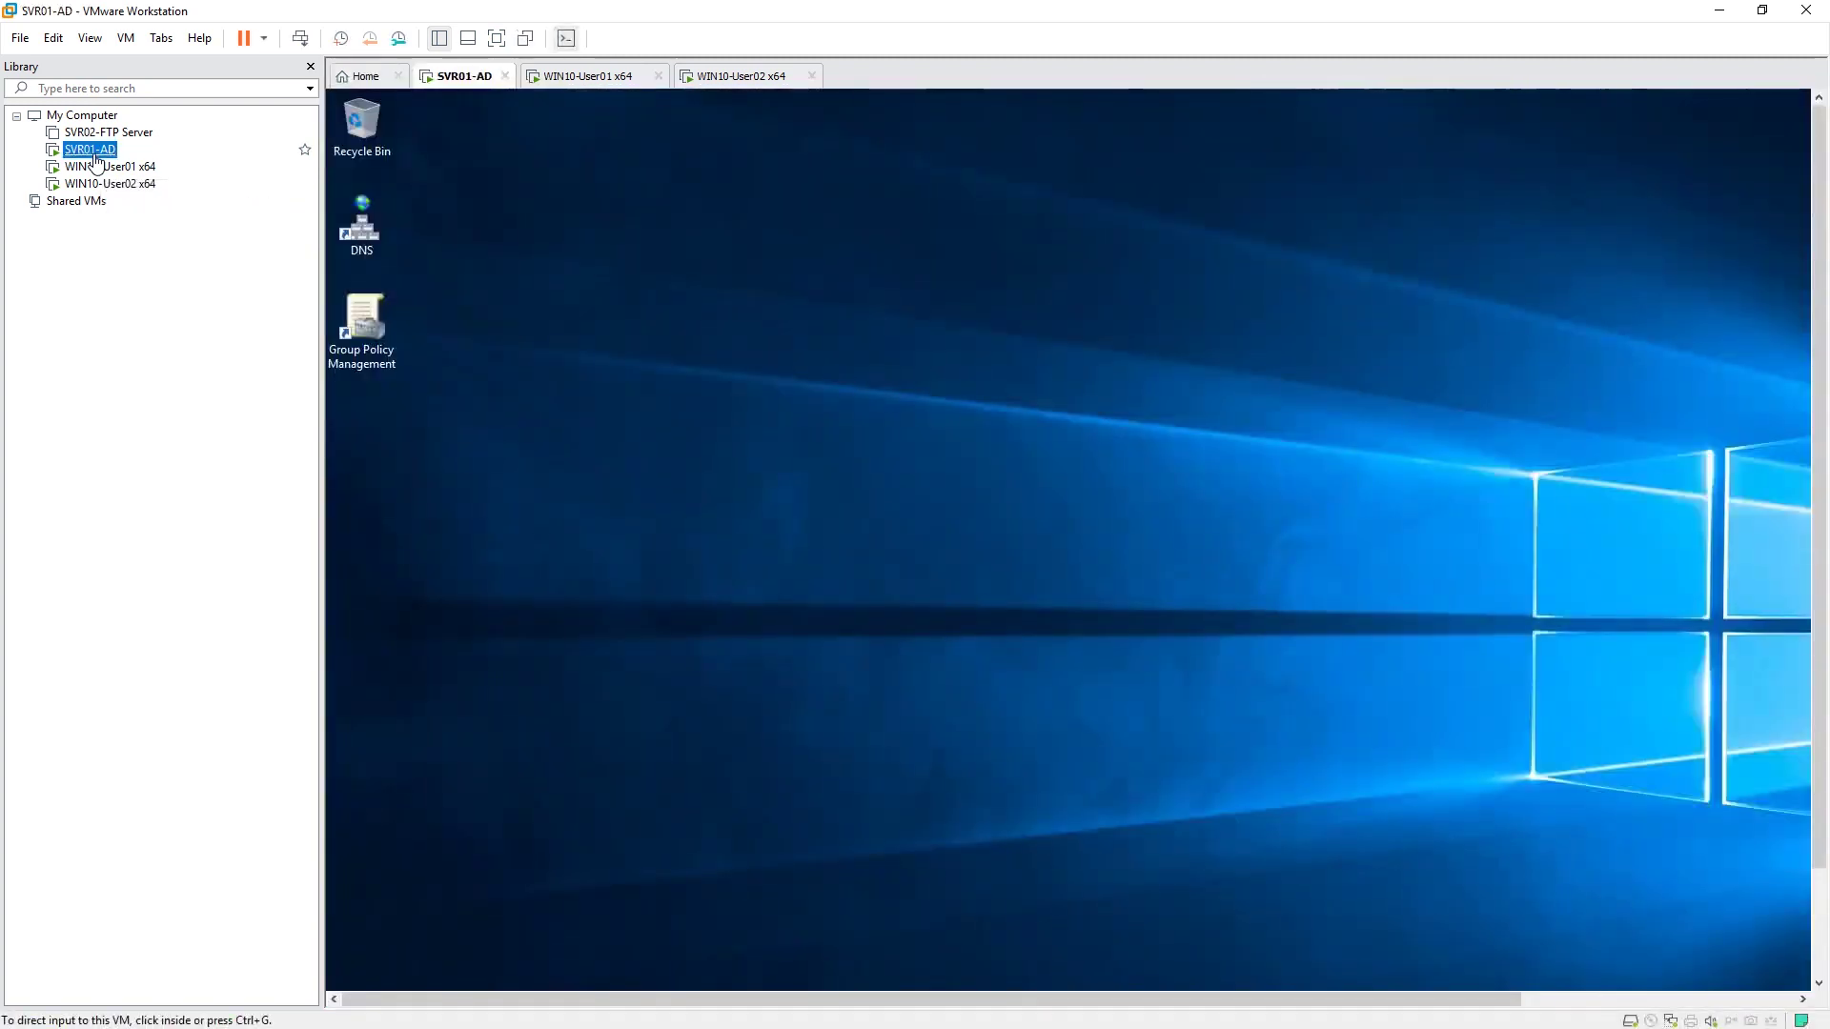
left_click(815, 205)
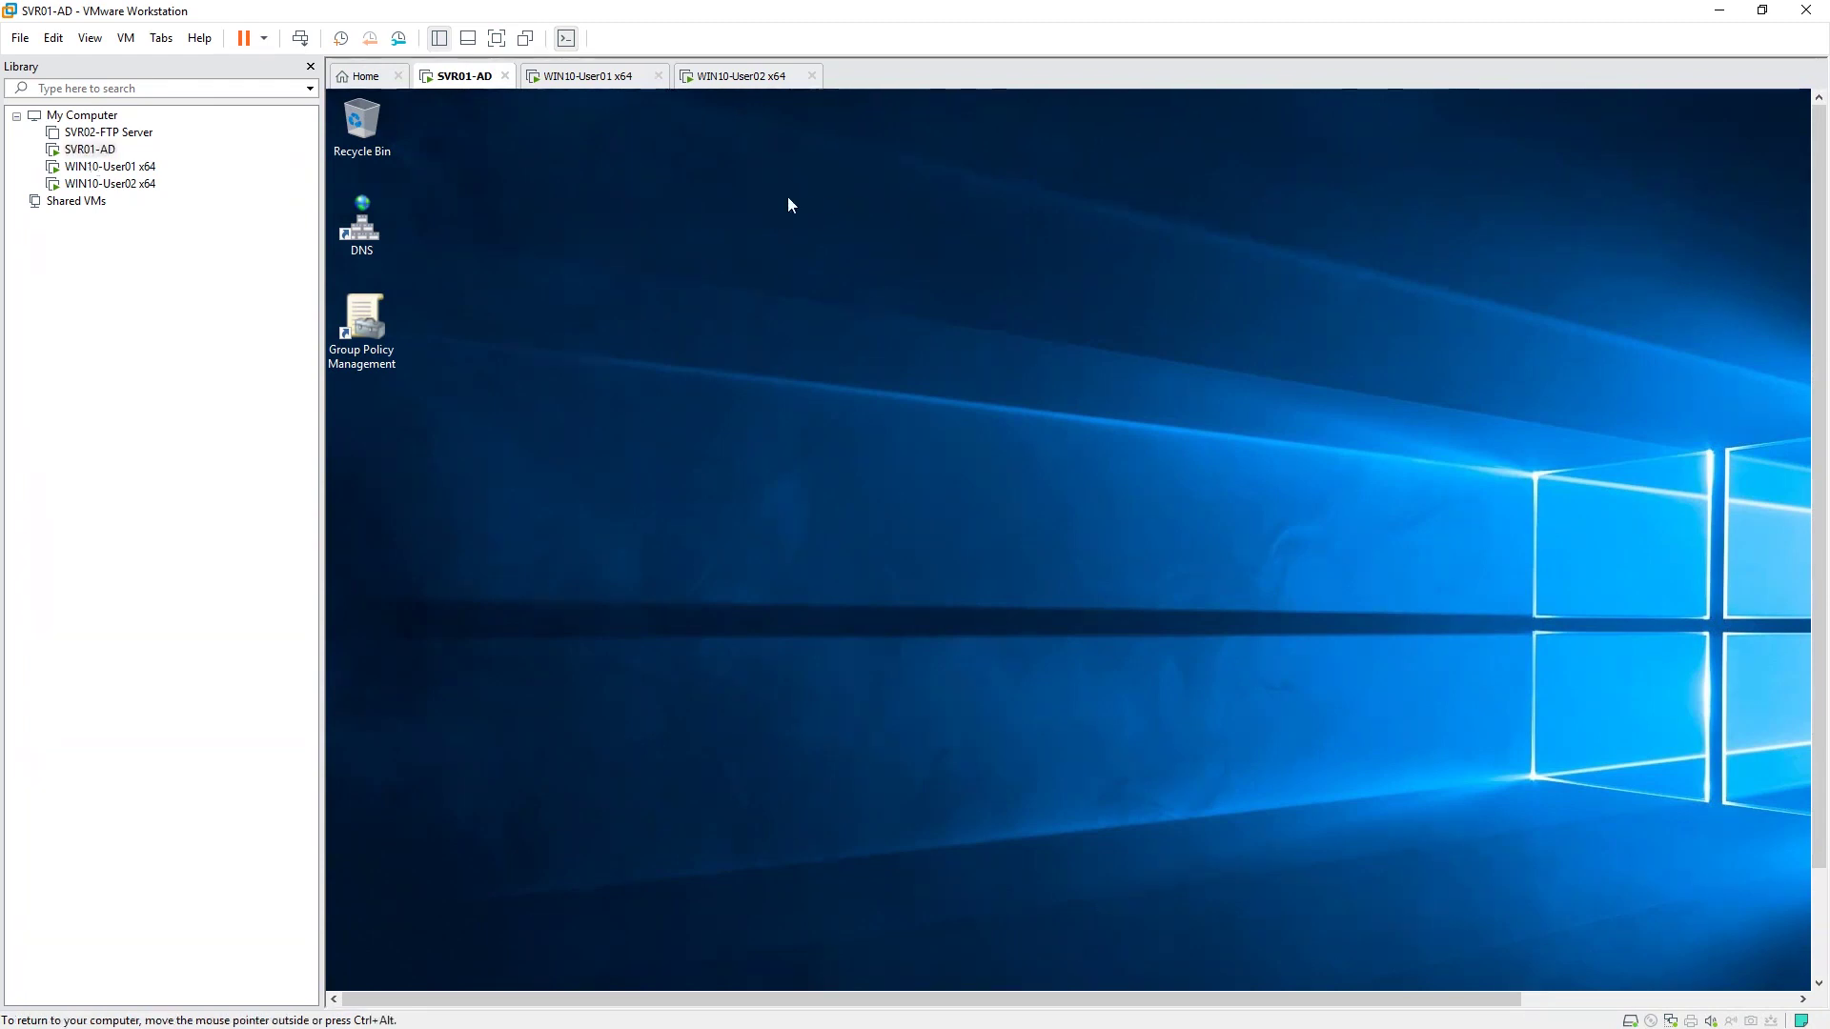
right_click(695, 195)
left_click(765, 254)
left_click(496, 38)
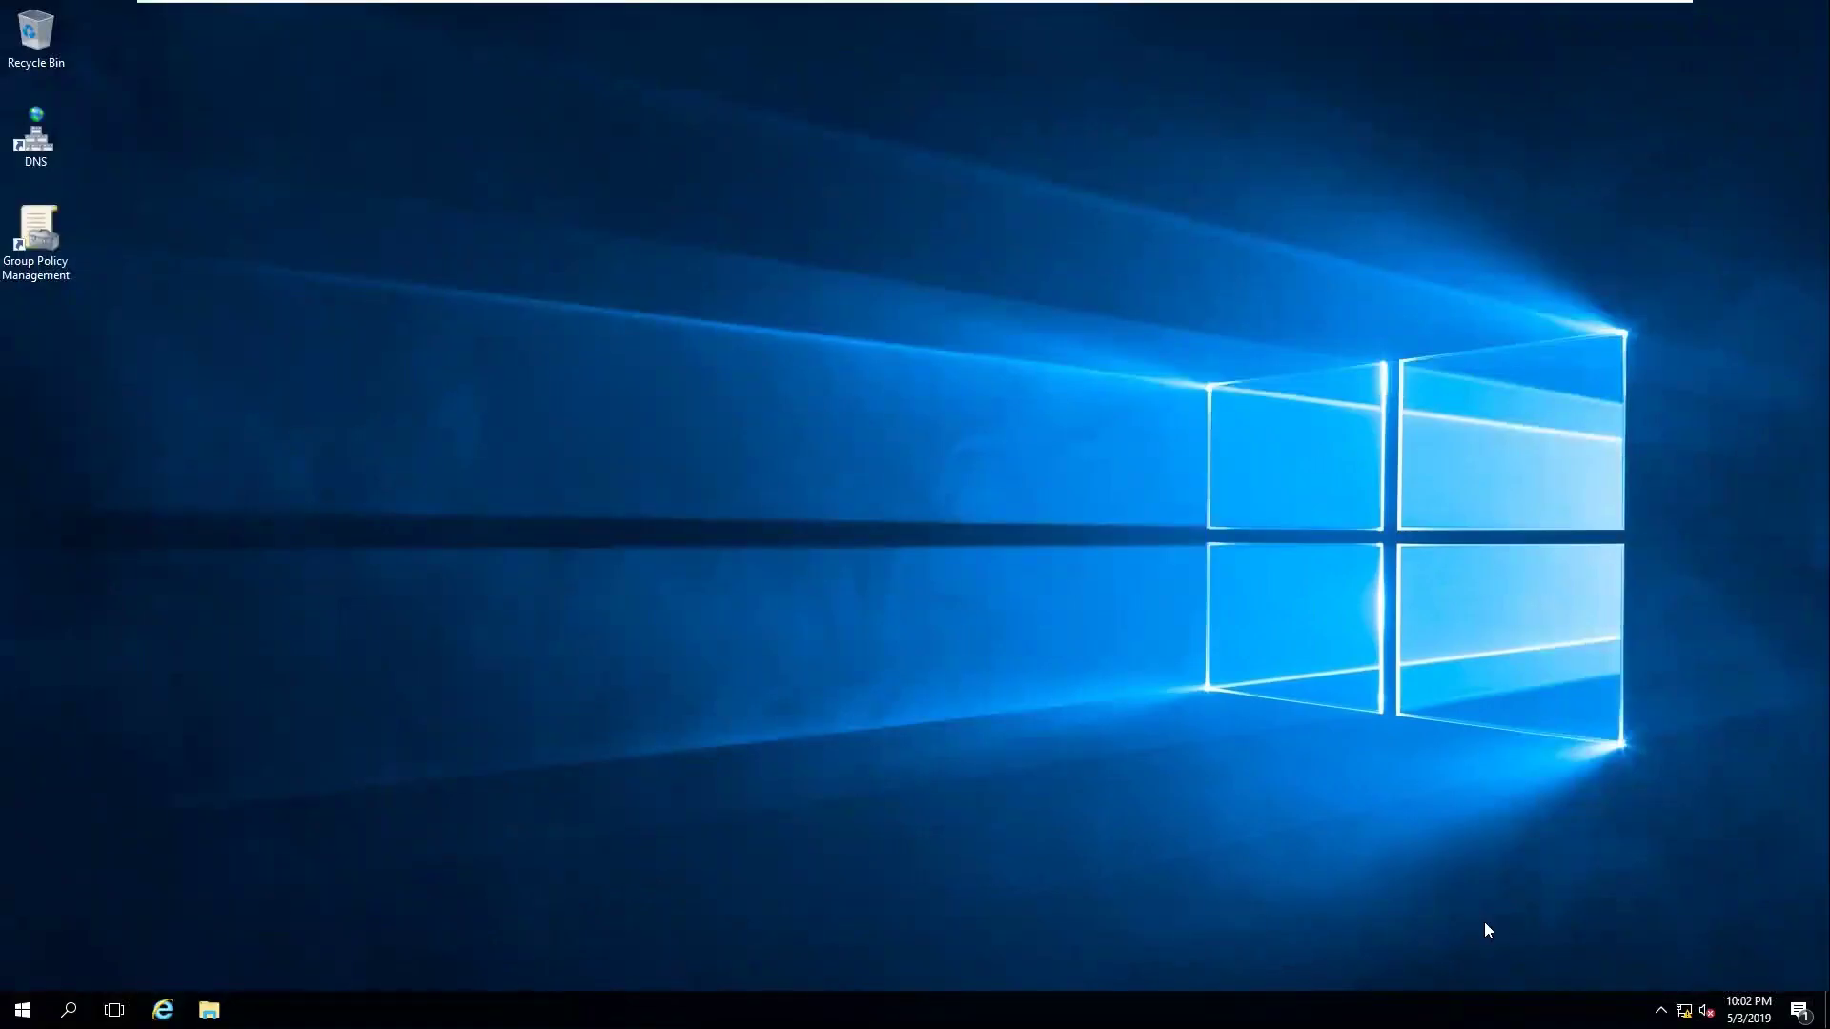
right_click(478, 163)
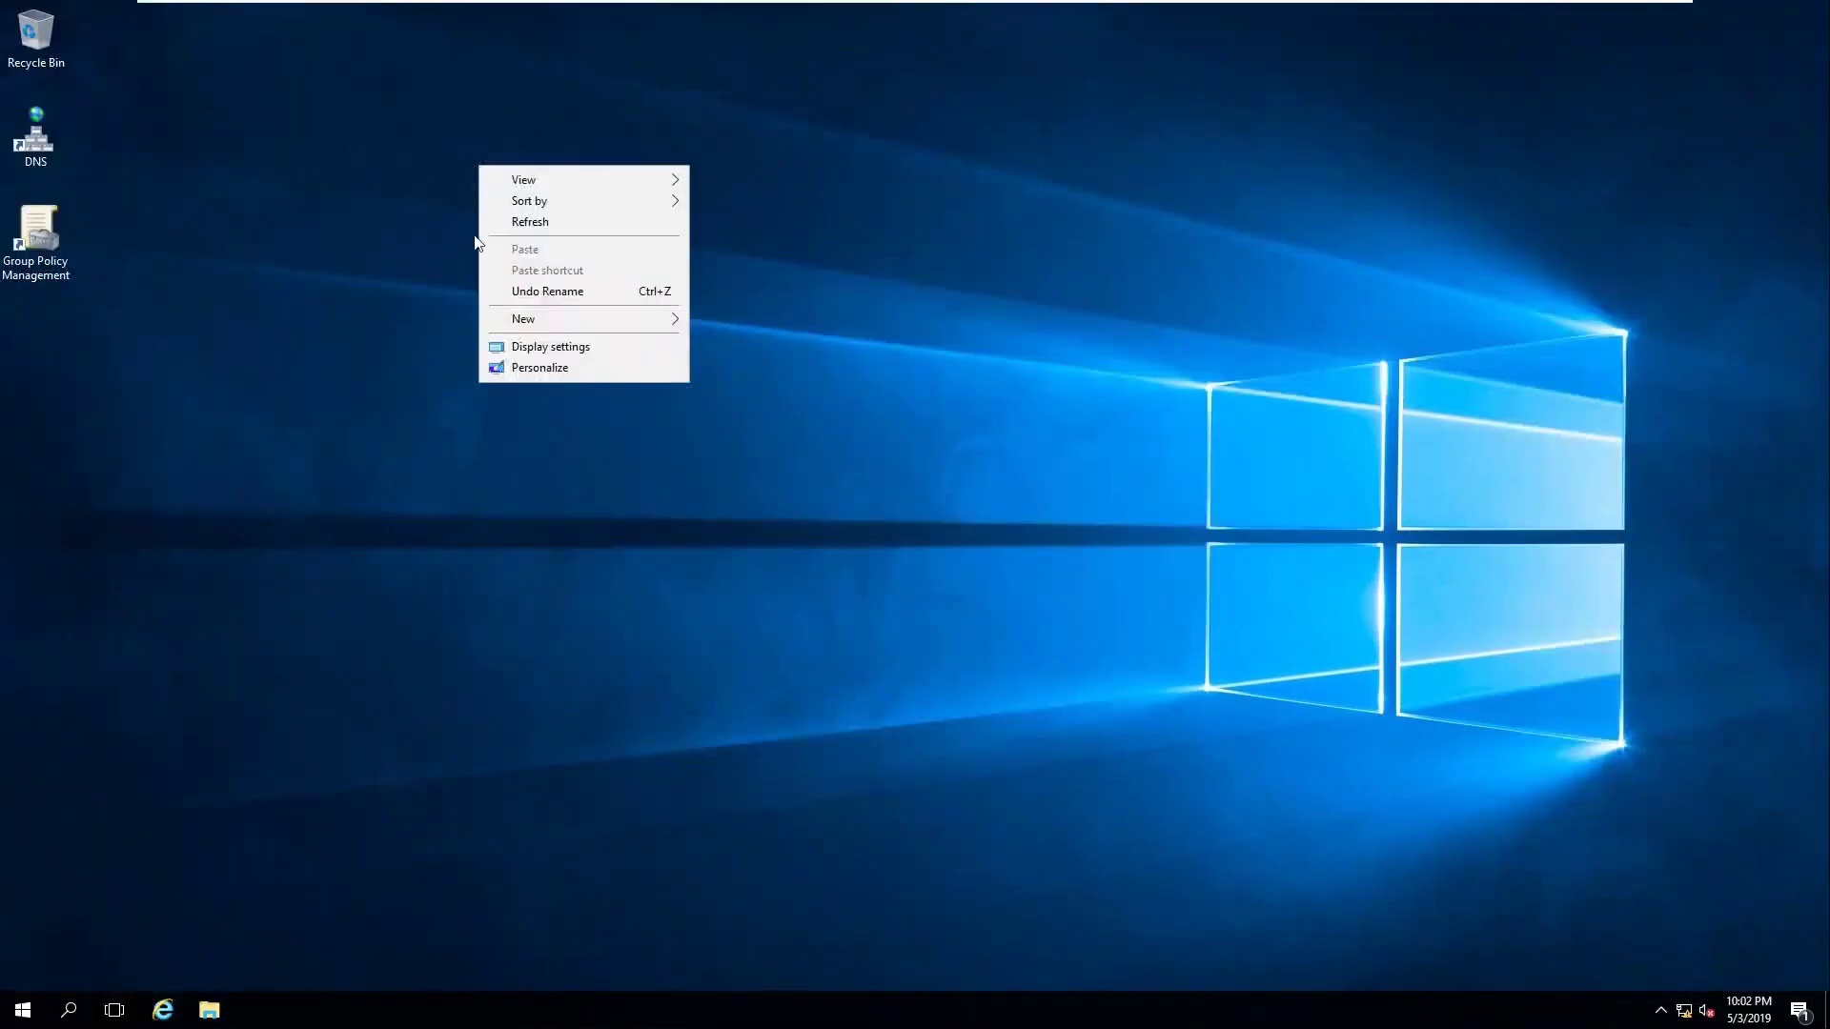
left_click(549, 218)
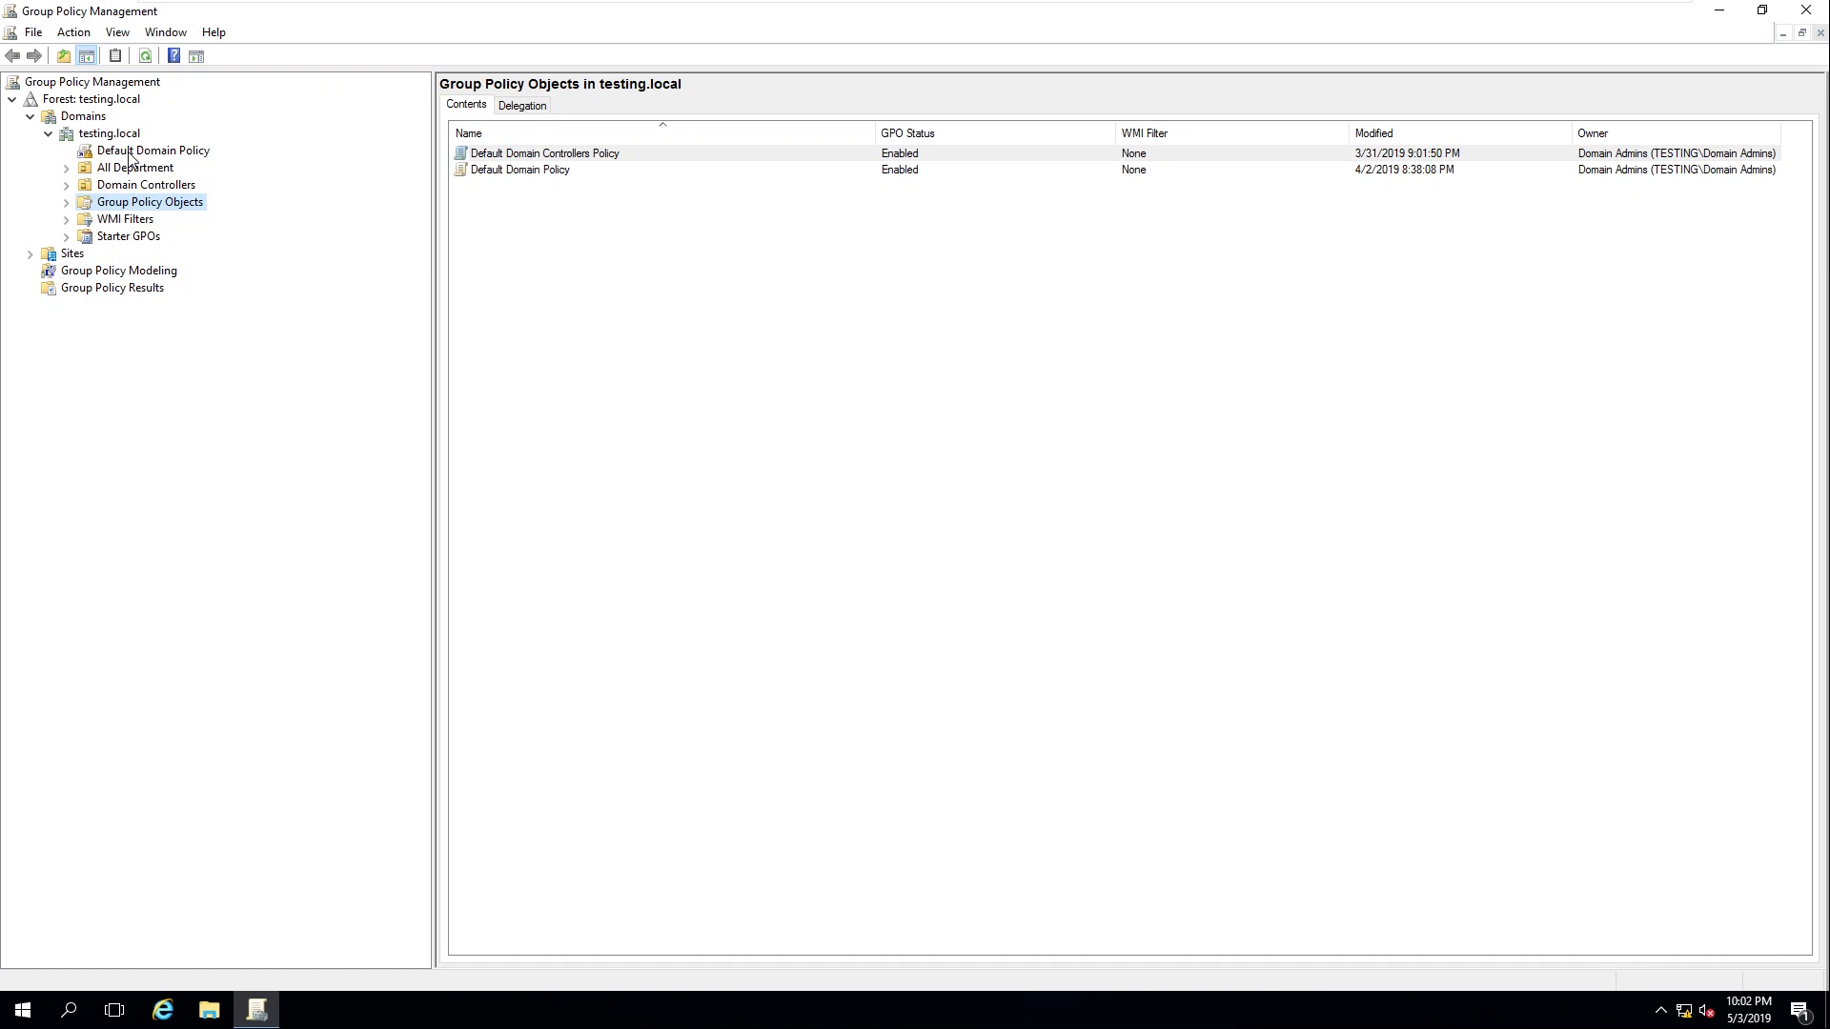
- In Group Policy Management, show the Default Domain Policy's scope and expand the All Department organizational unit under testing.local
left_click(174, 152)
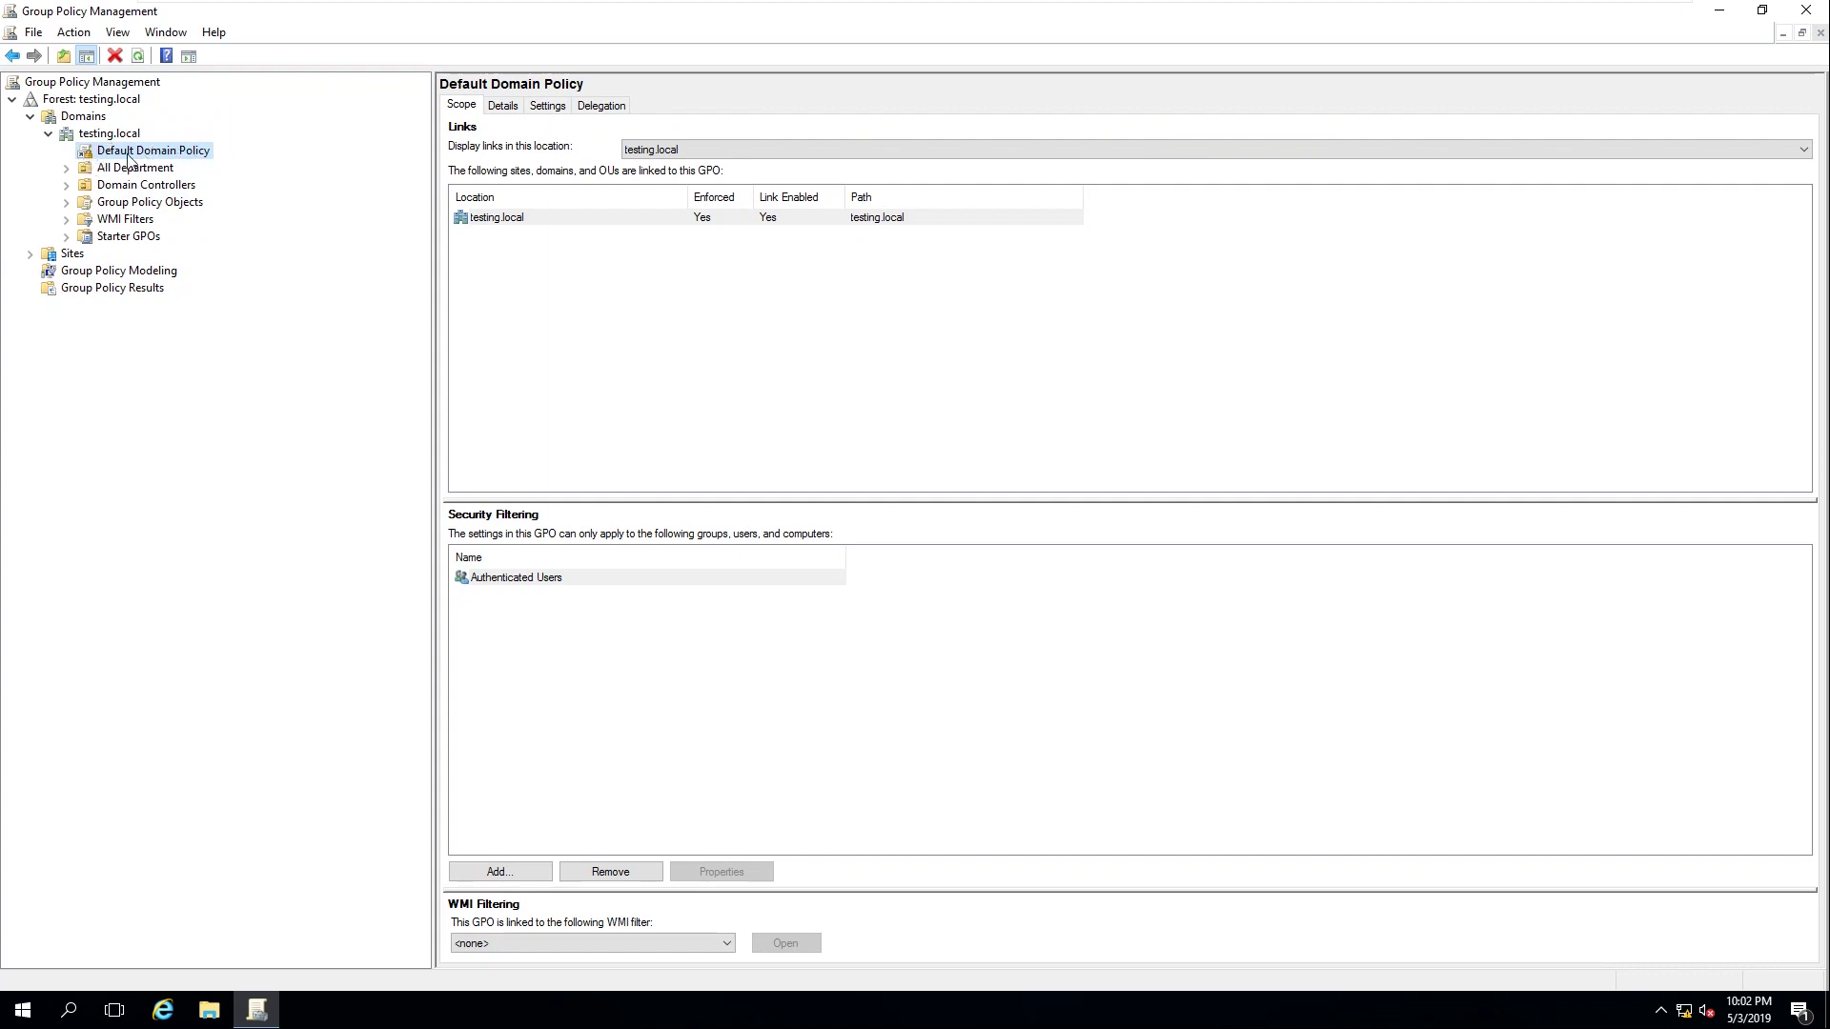
left_click(66, 168)
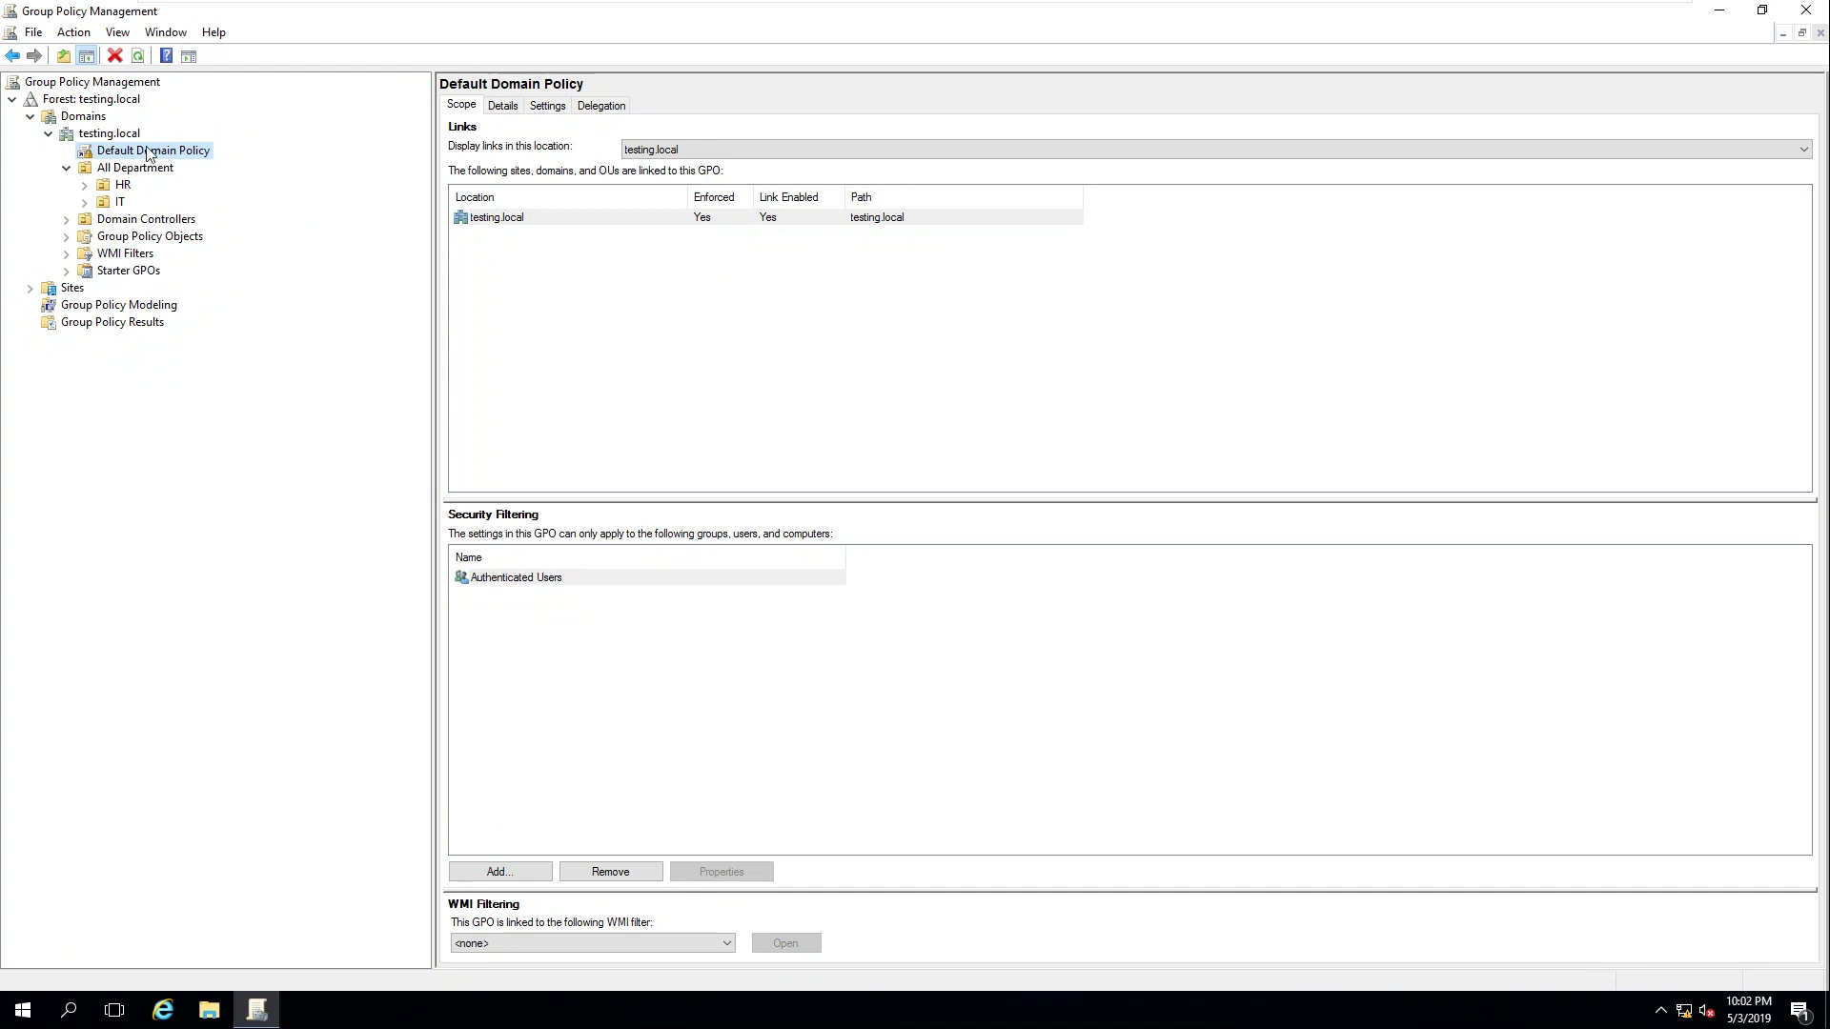
- Examine the GPO creation options and linked policies of the testing.local domain and the HR and IT organizational units
right_click(129, 138)
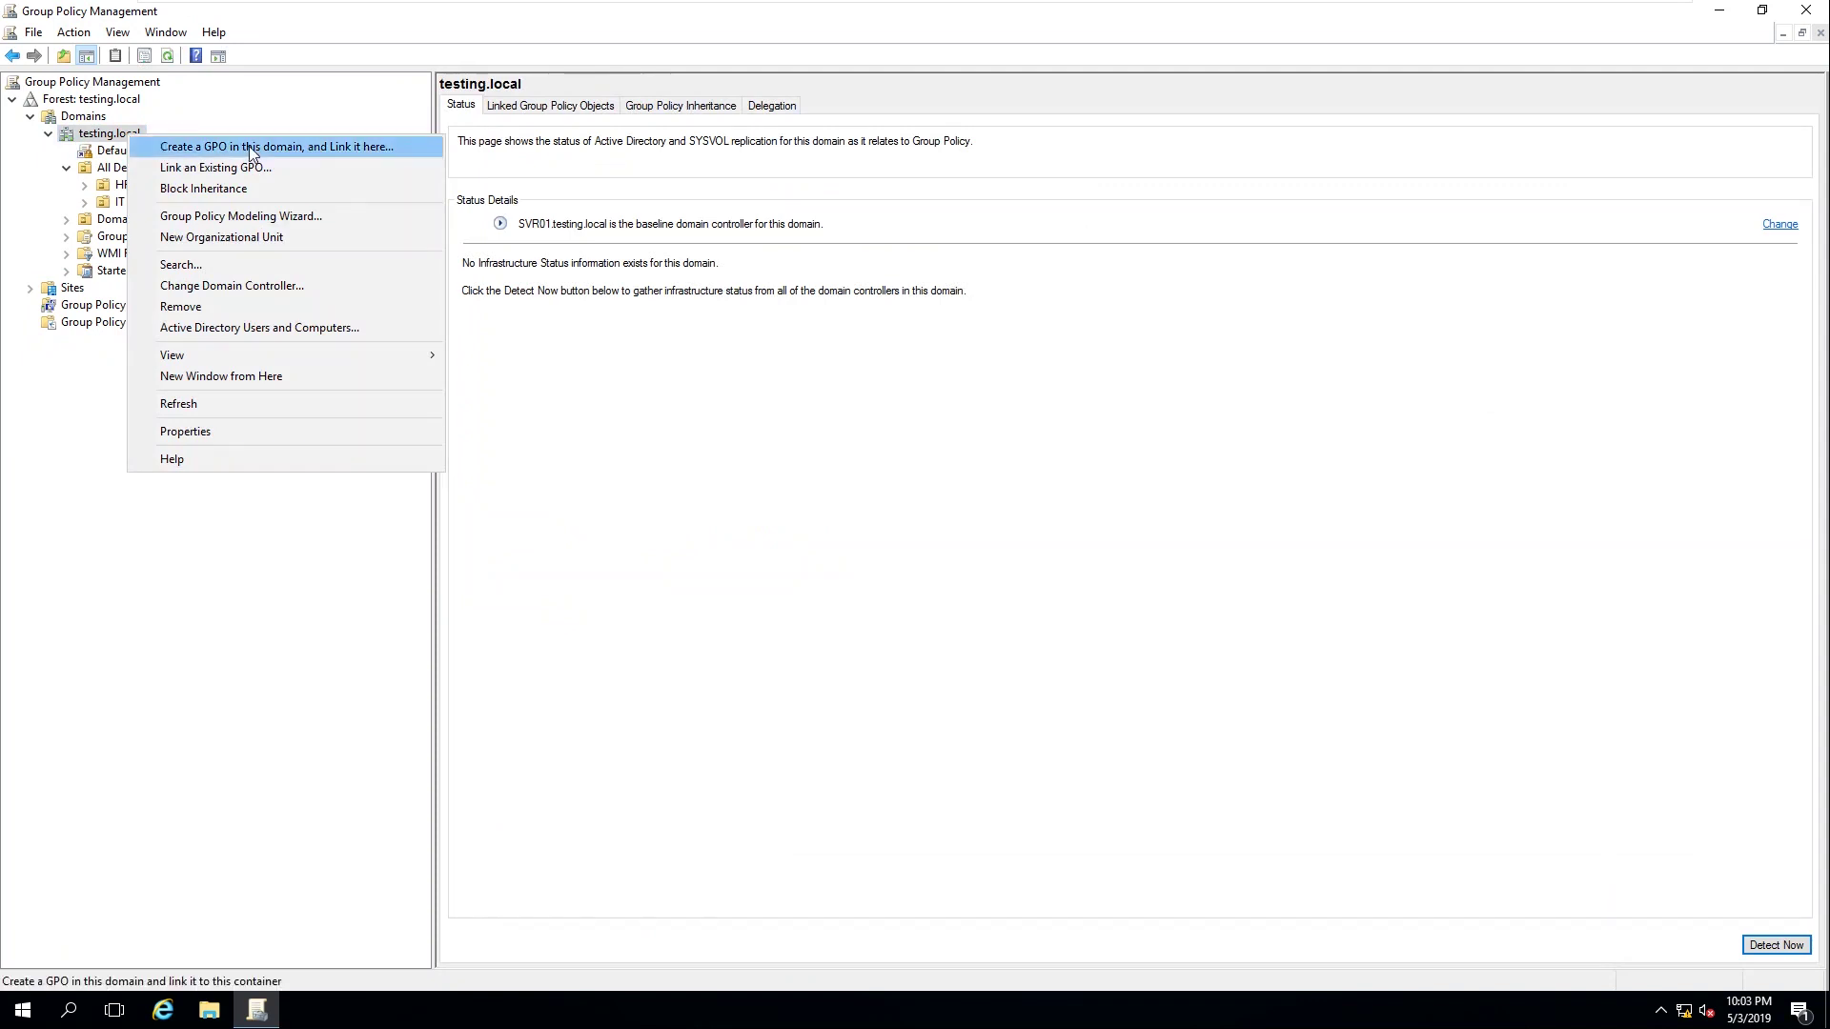
left_click(100, 138)
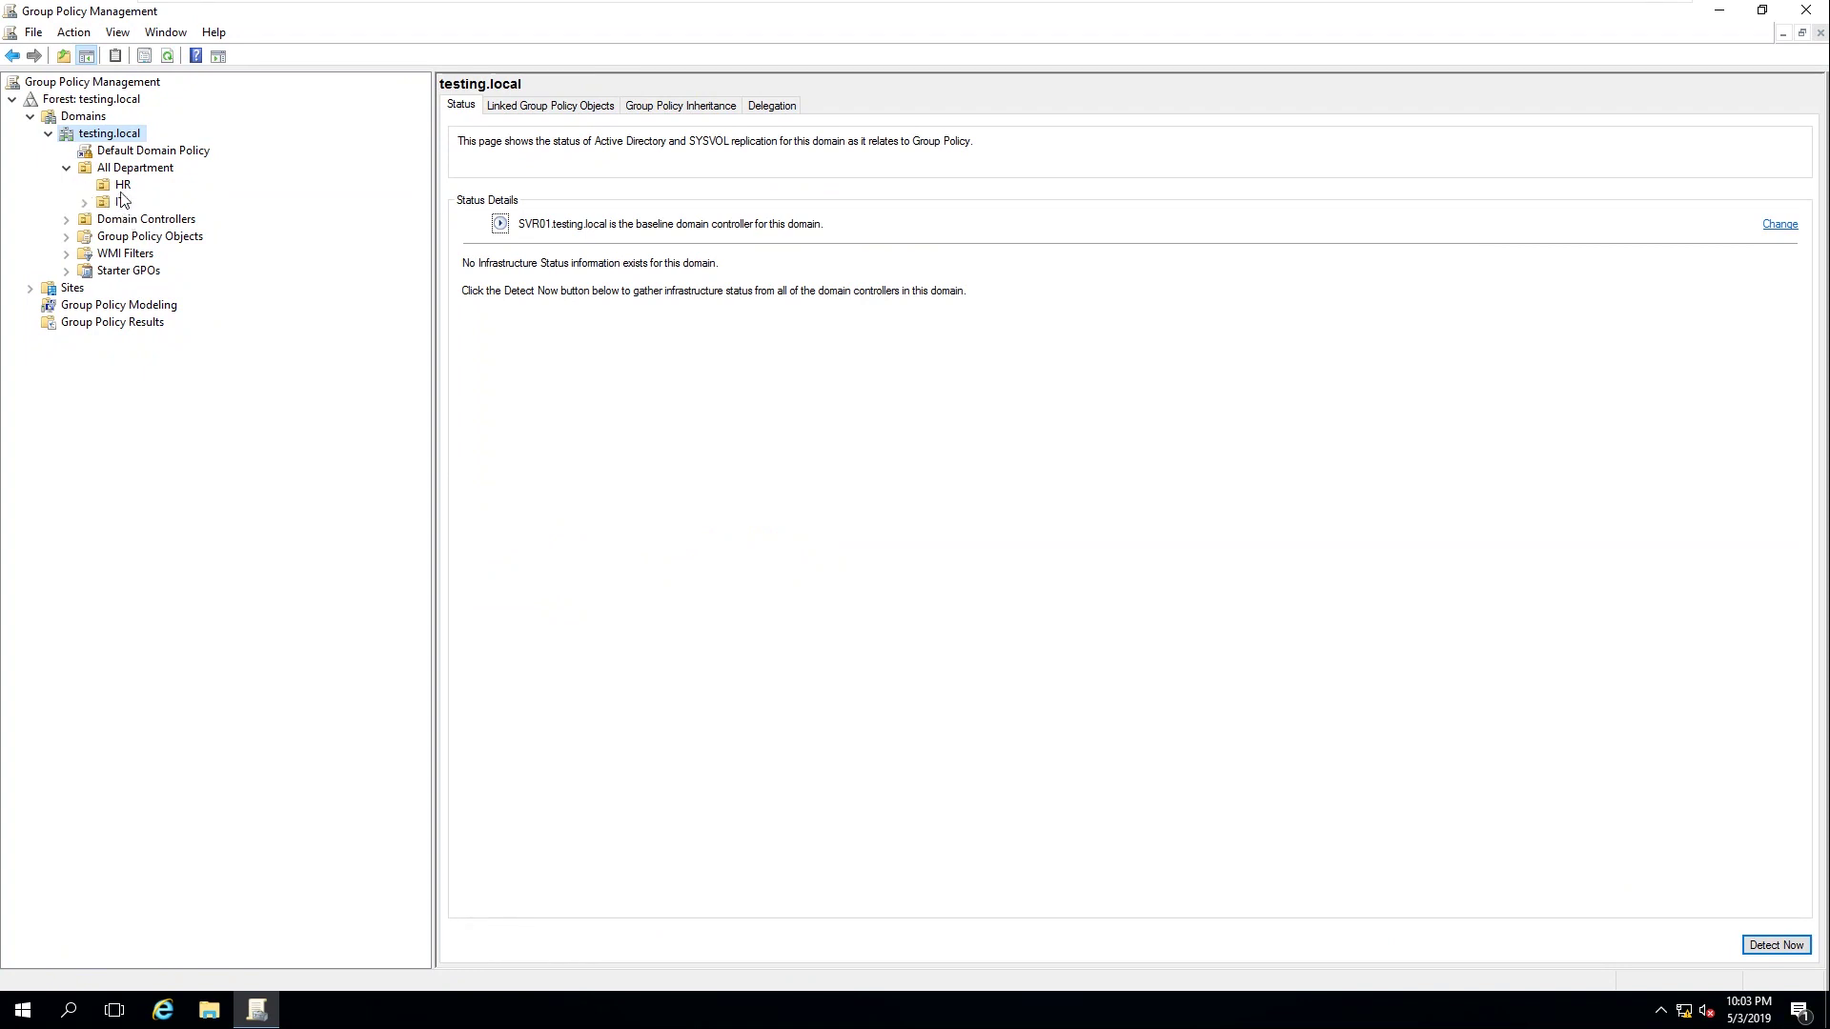
left_click(123, 186)
right_click(122, 187)
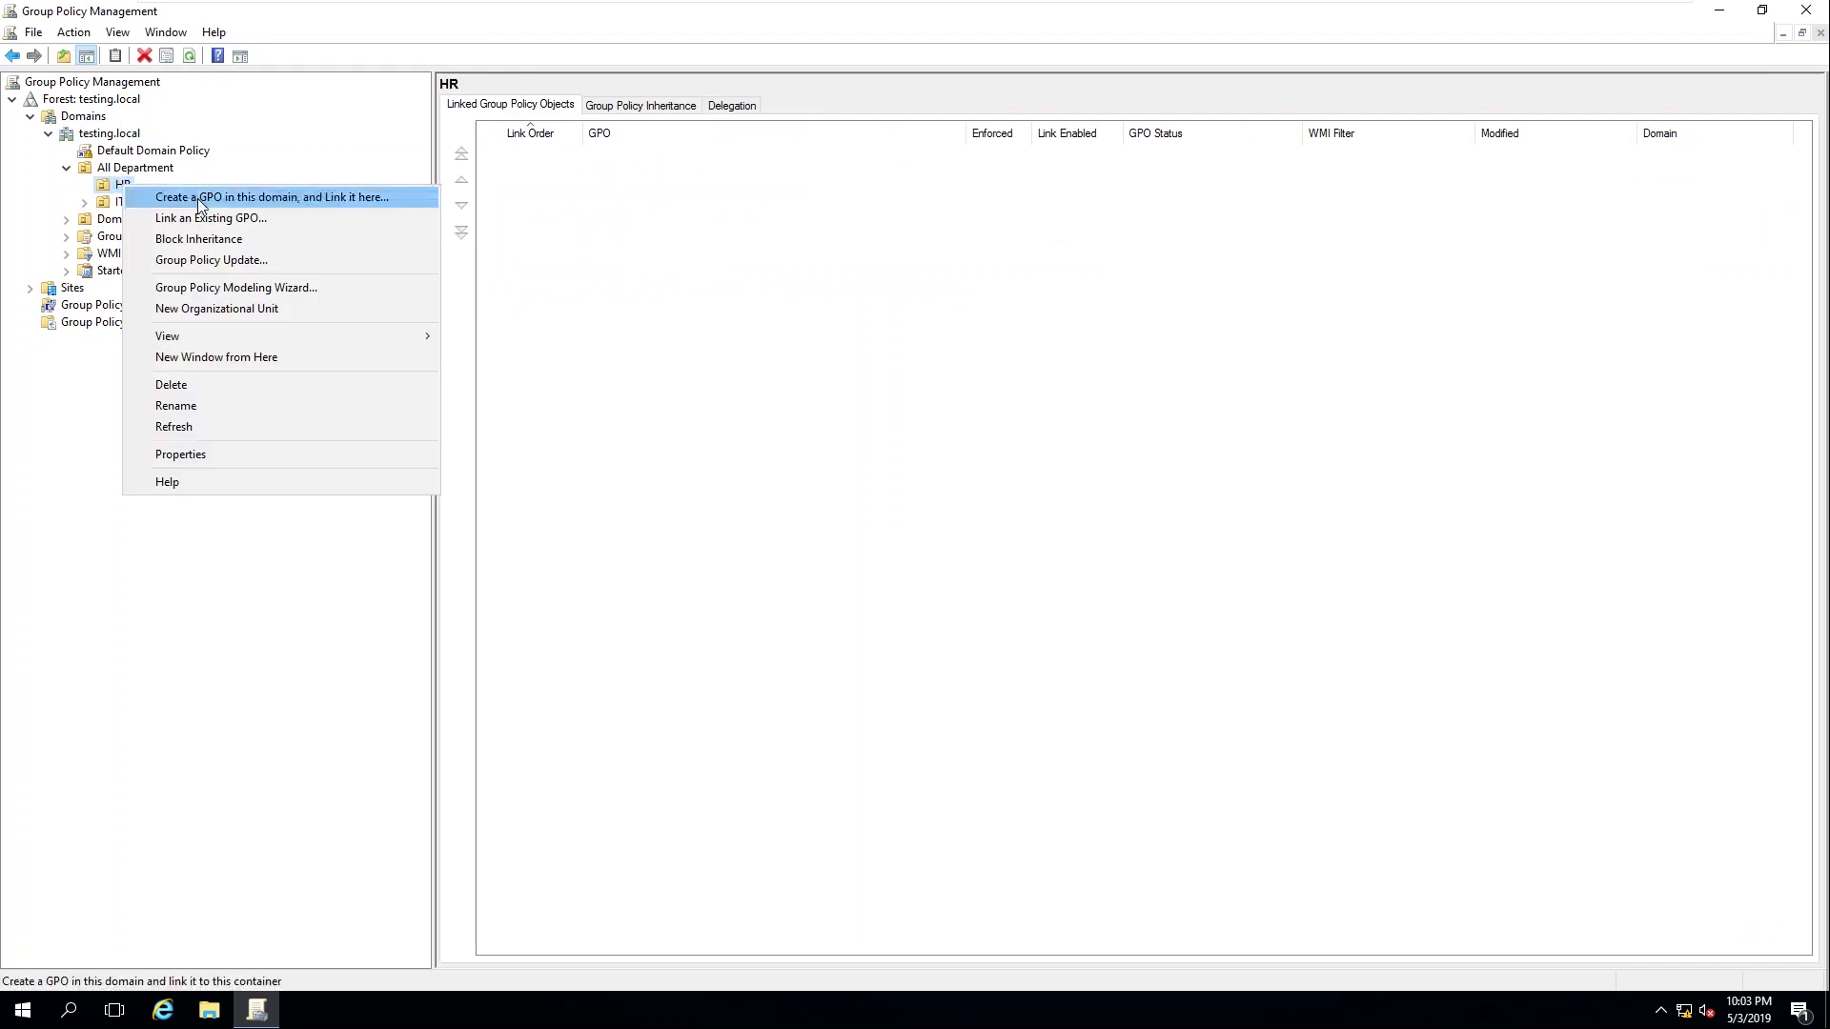
left_click(96, 205)
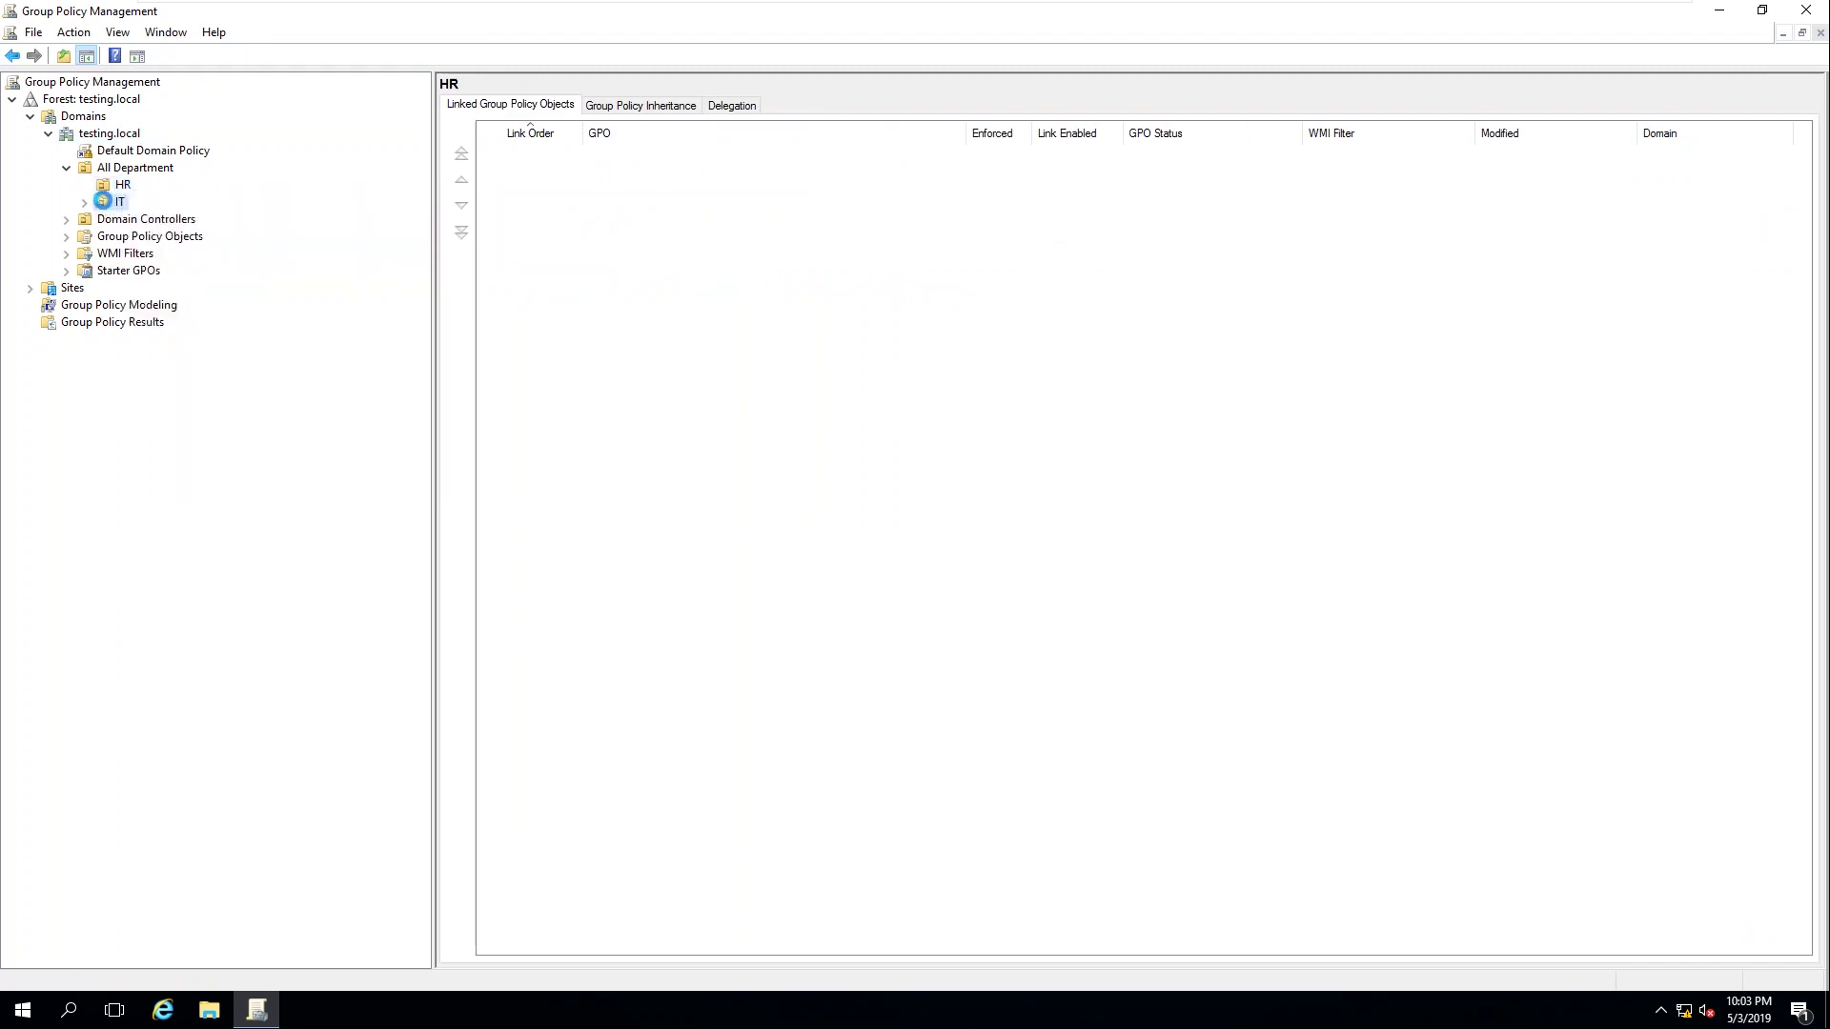
right_click(119, 205)
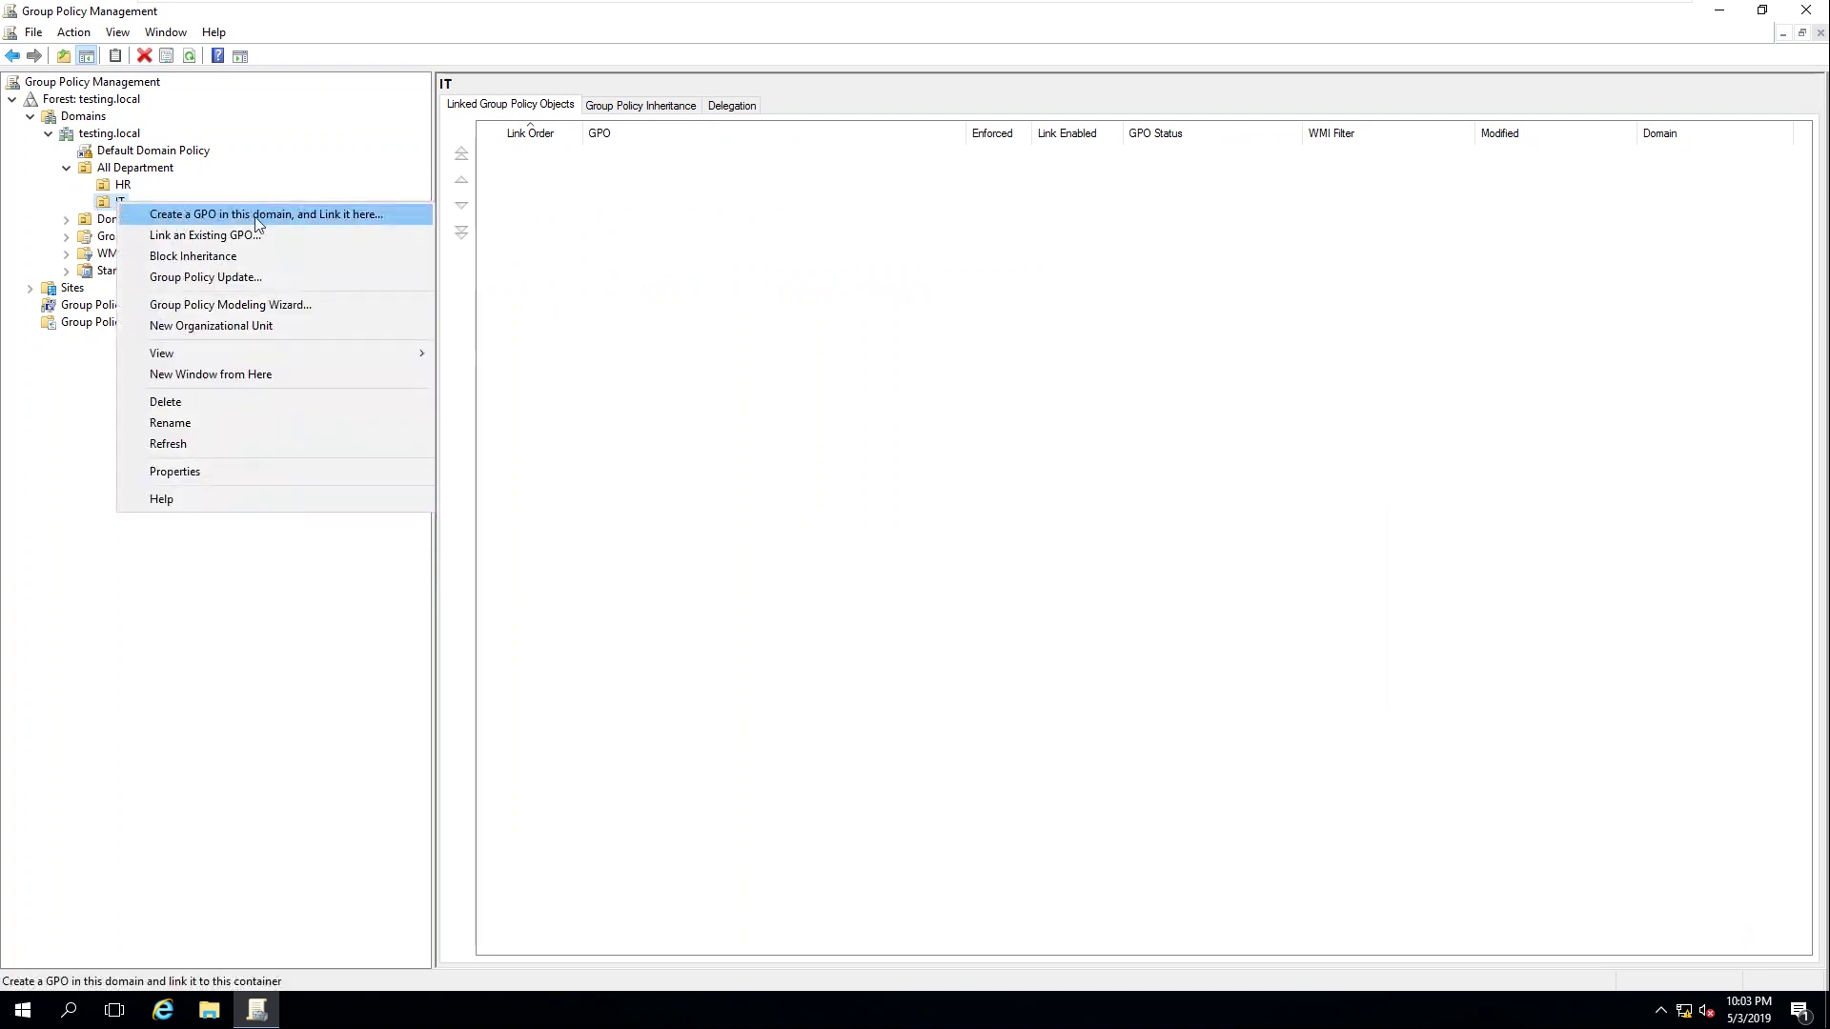
left_click(95, 201)
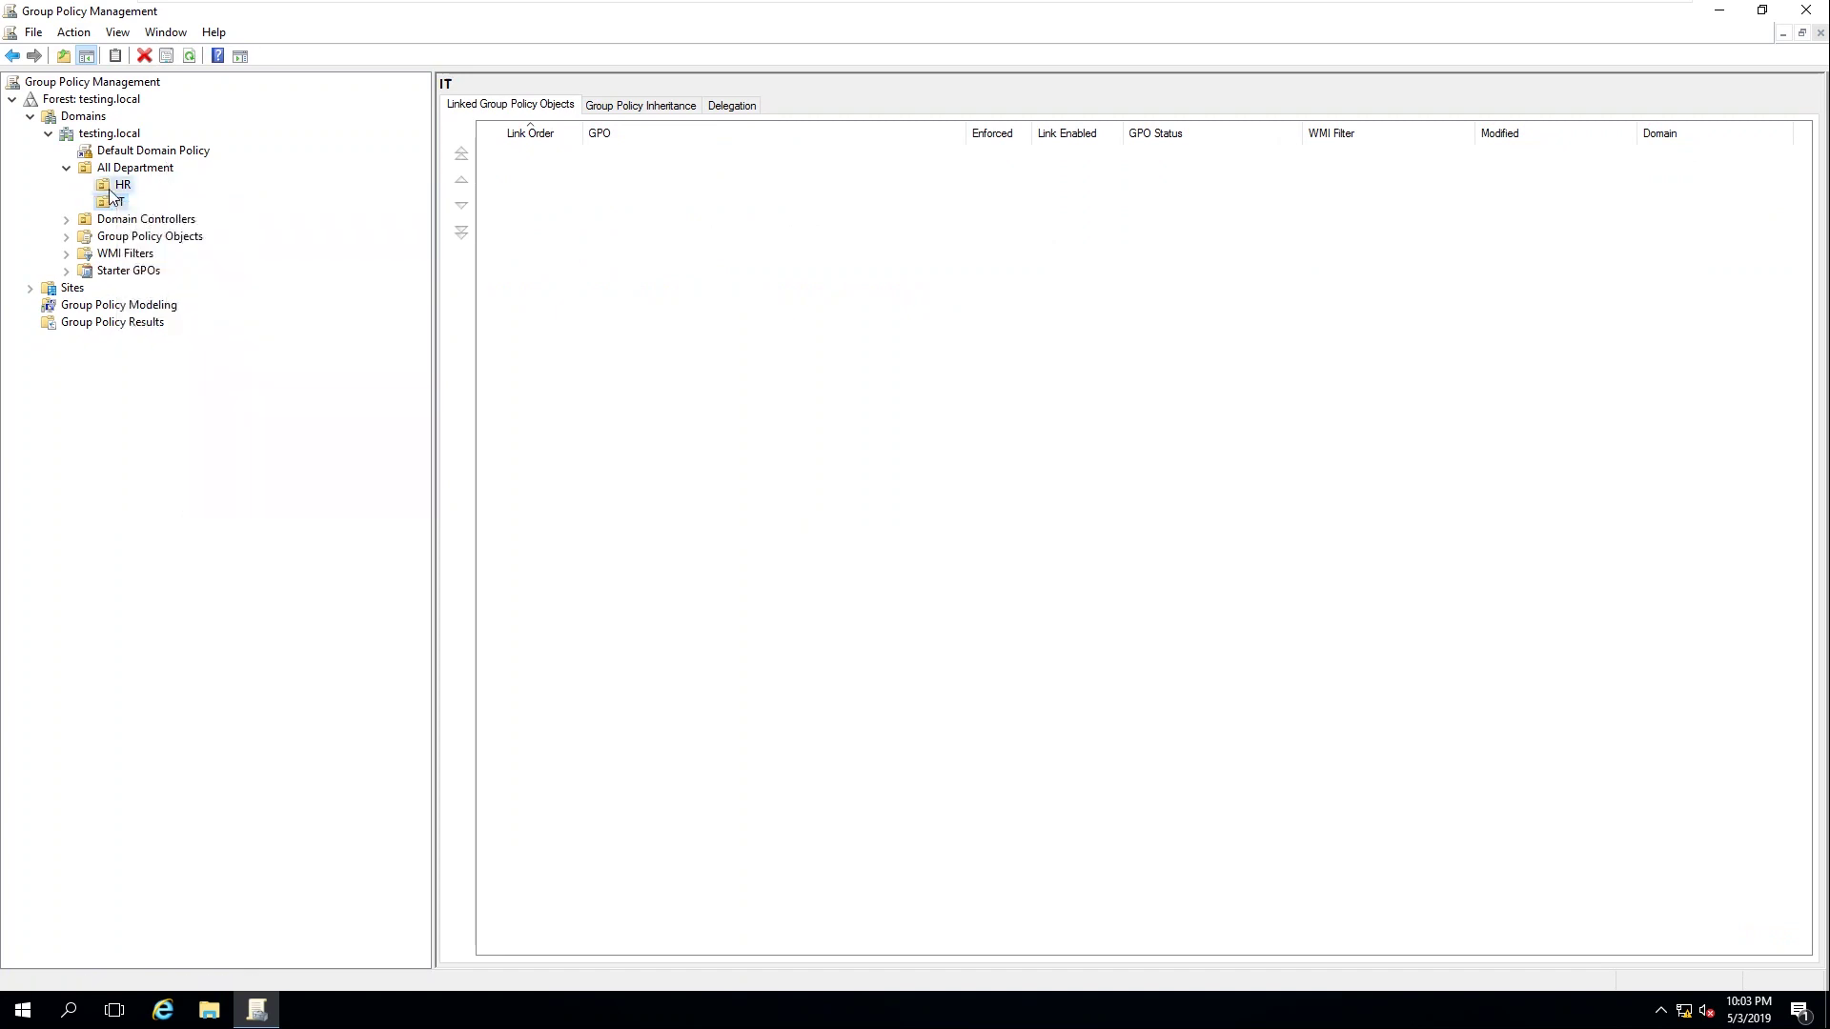
left_click(114, 134)
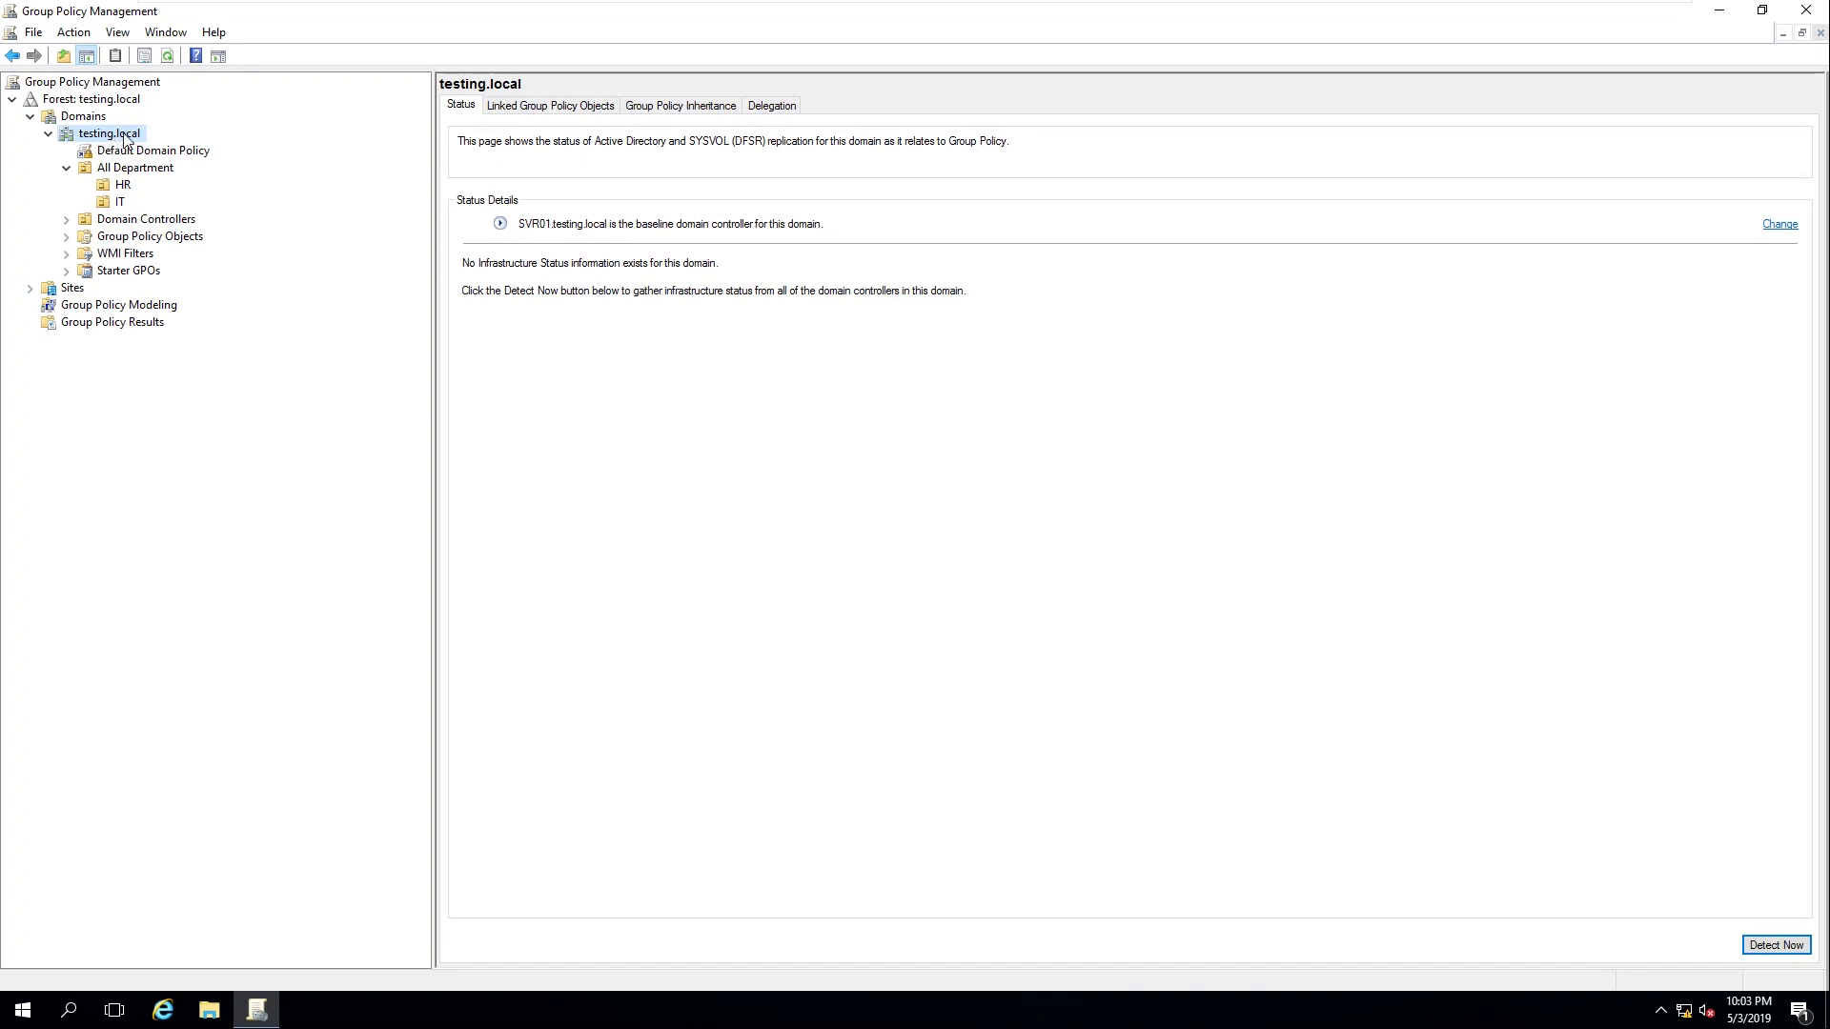
right_click(126, 139)
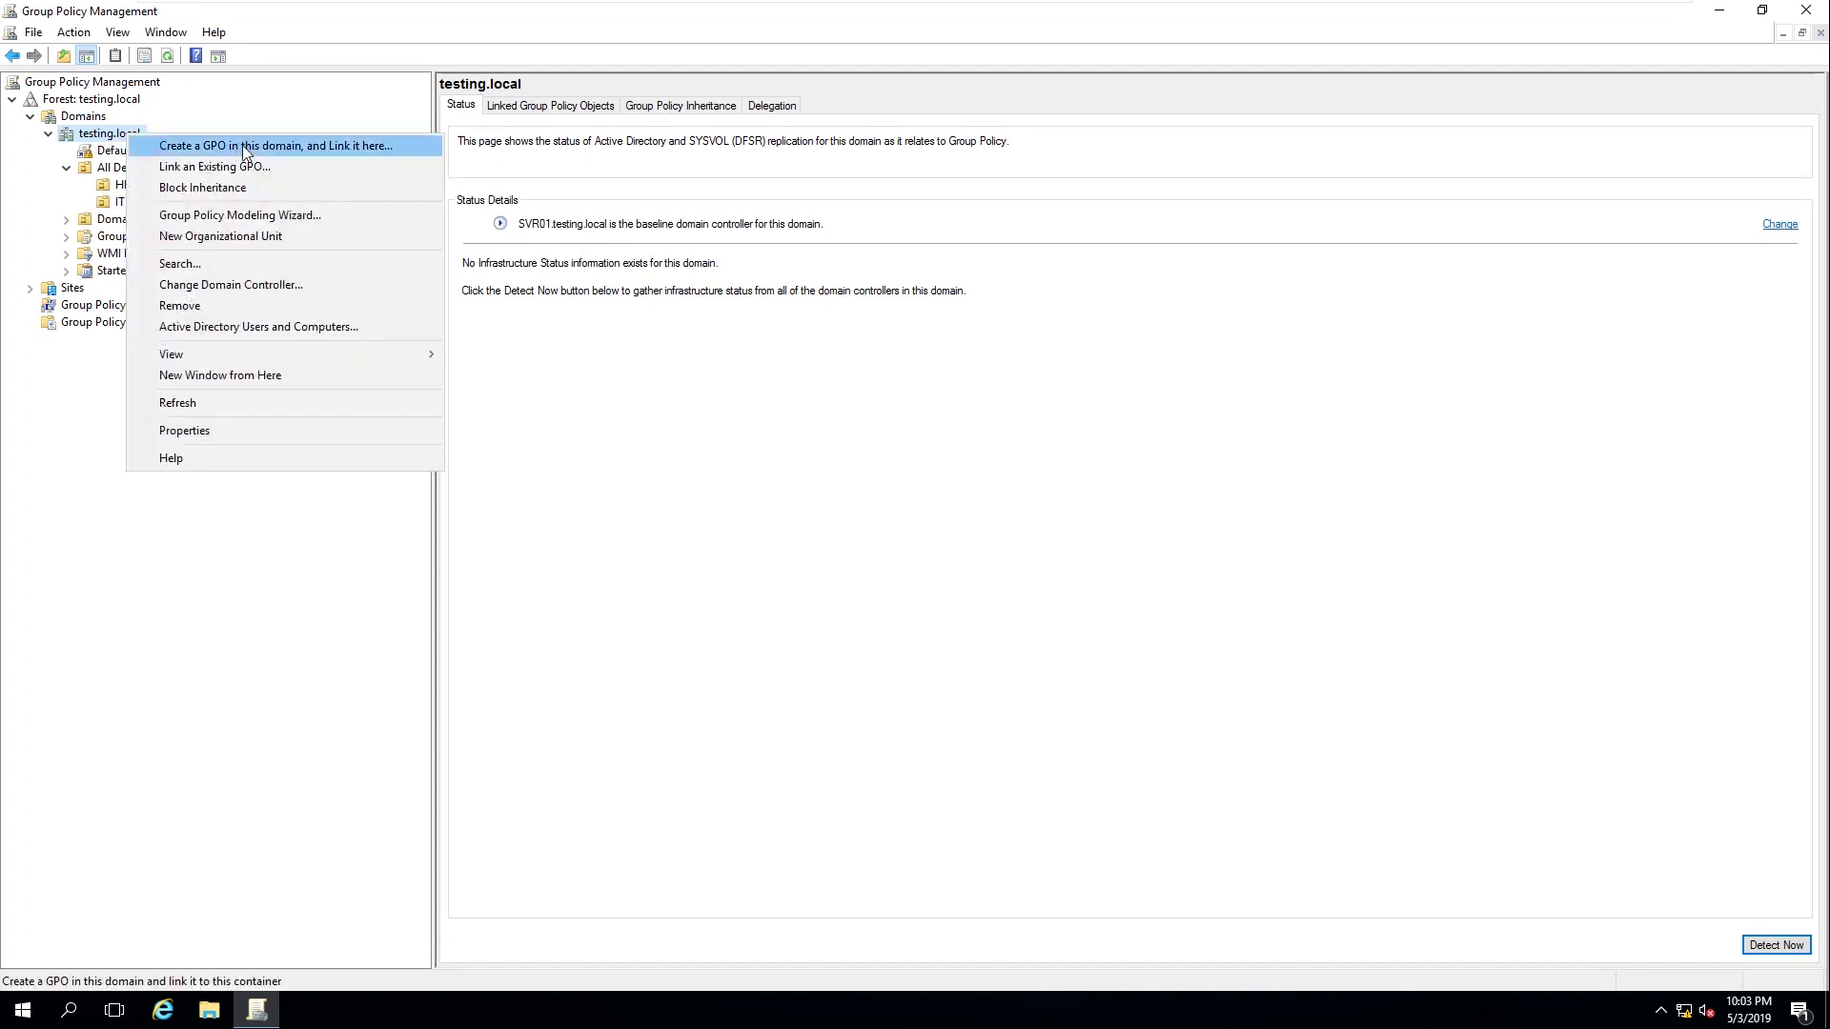
left_click(117, 201)
left_click(115, 189)
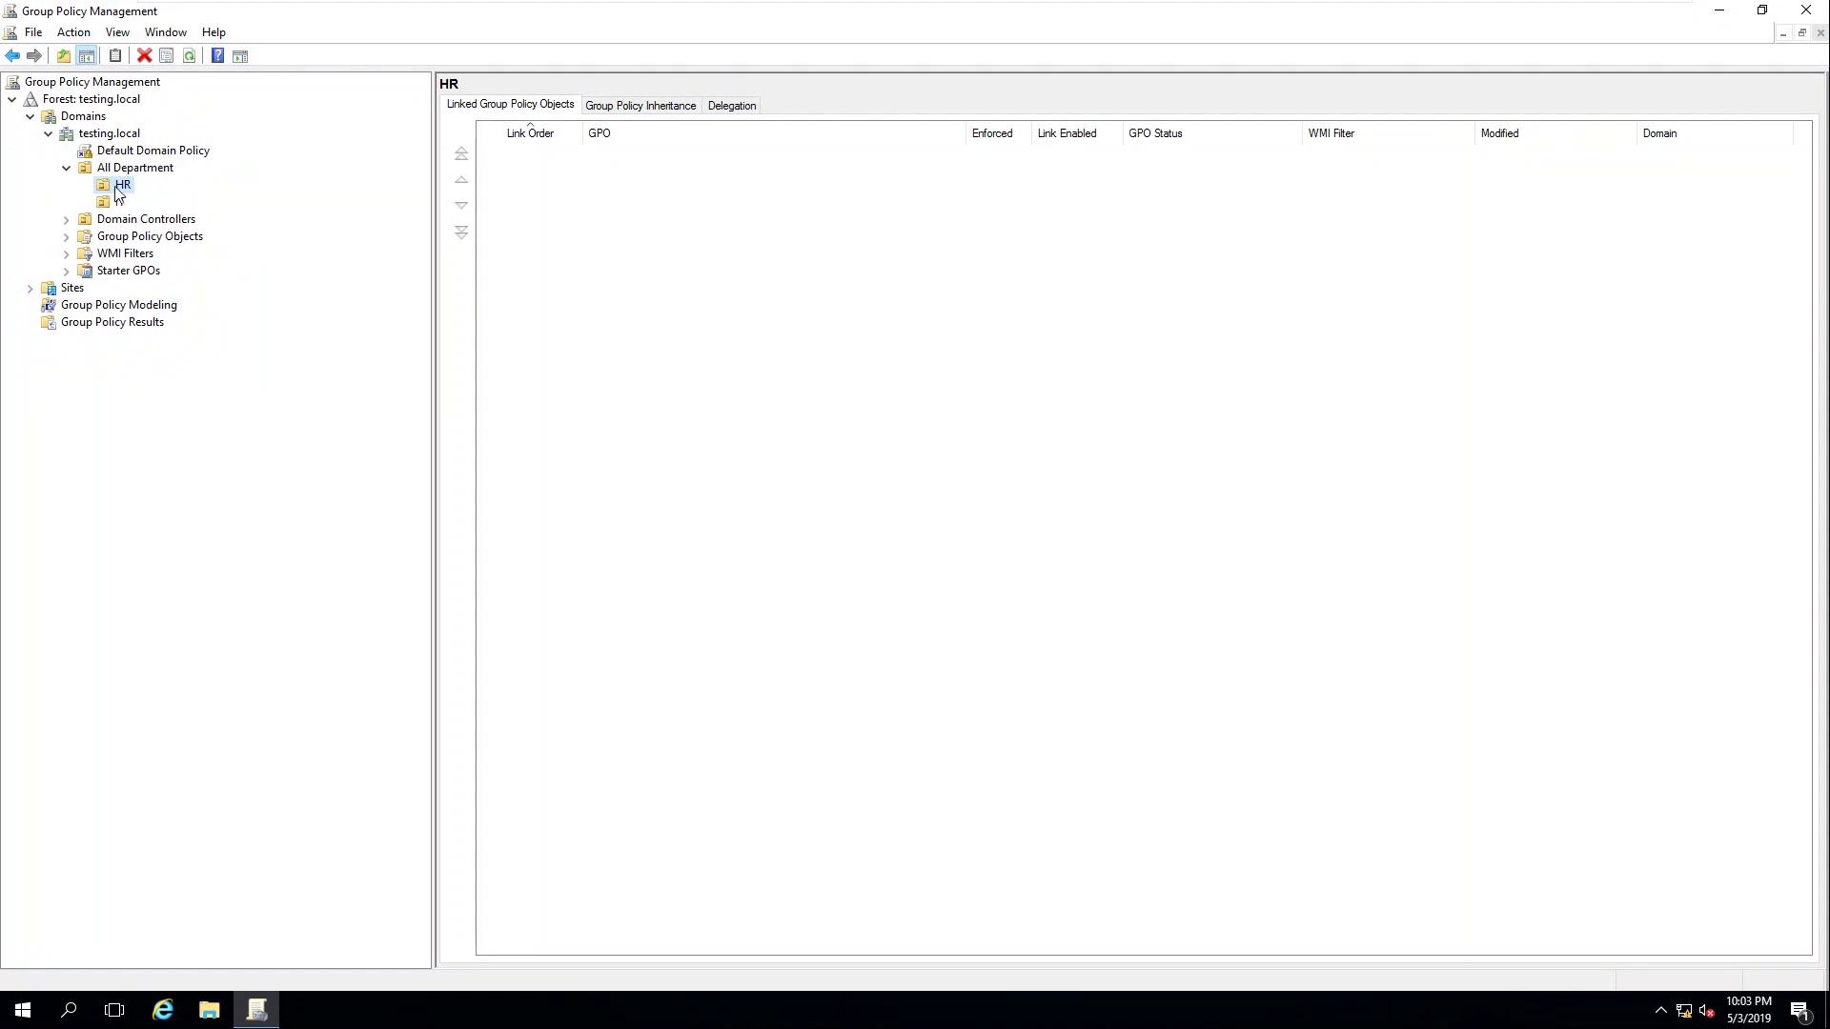
left_click(119, 203)
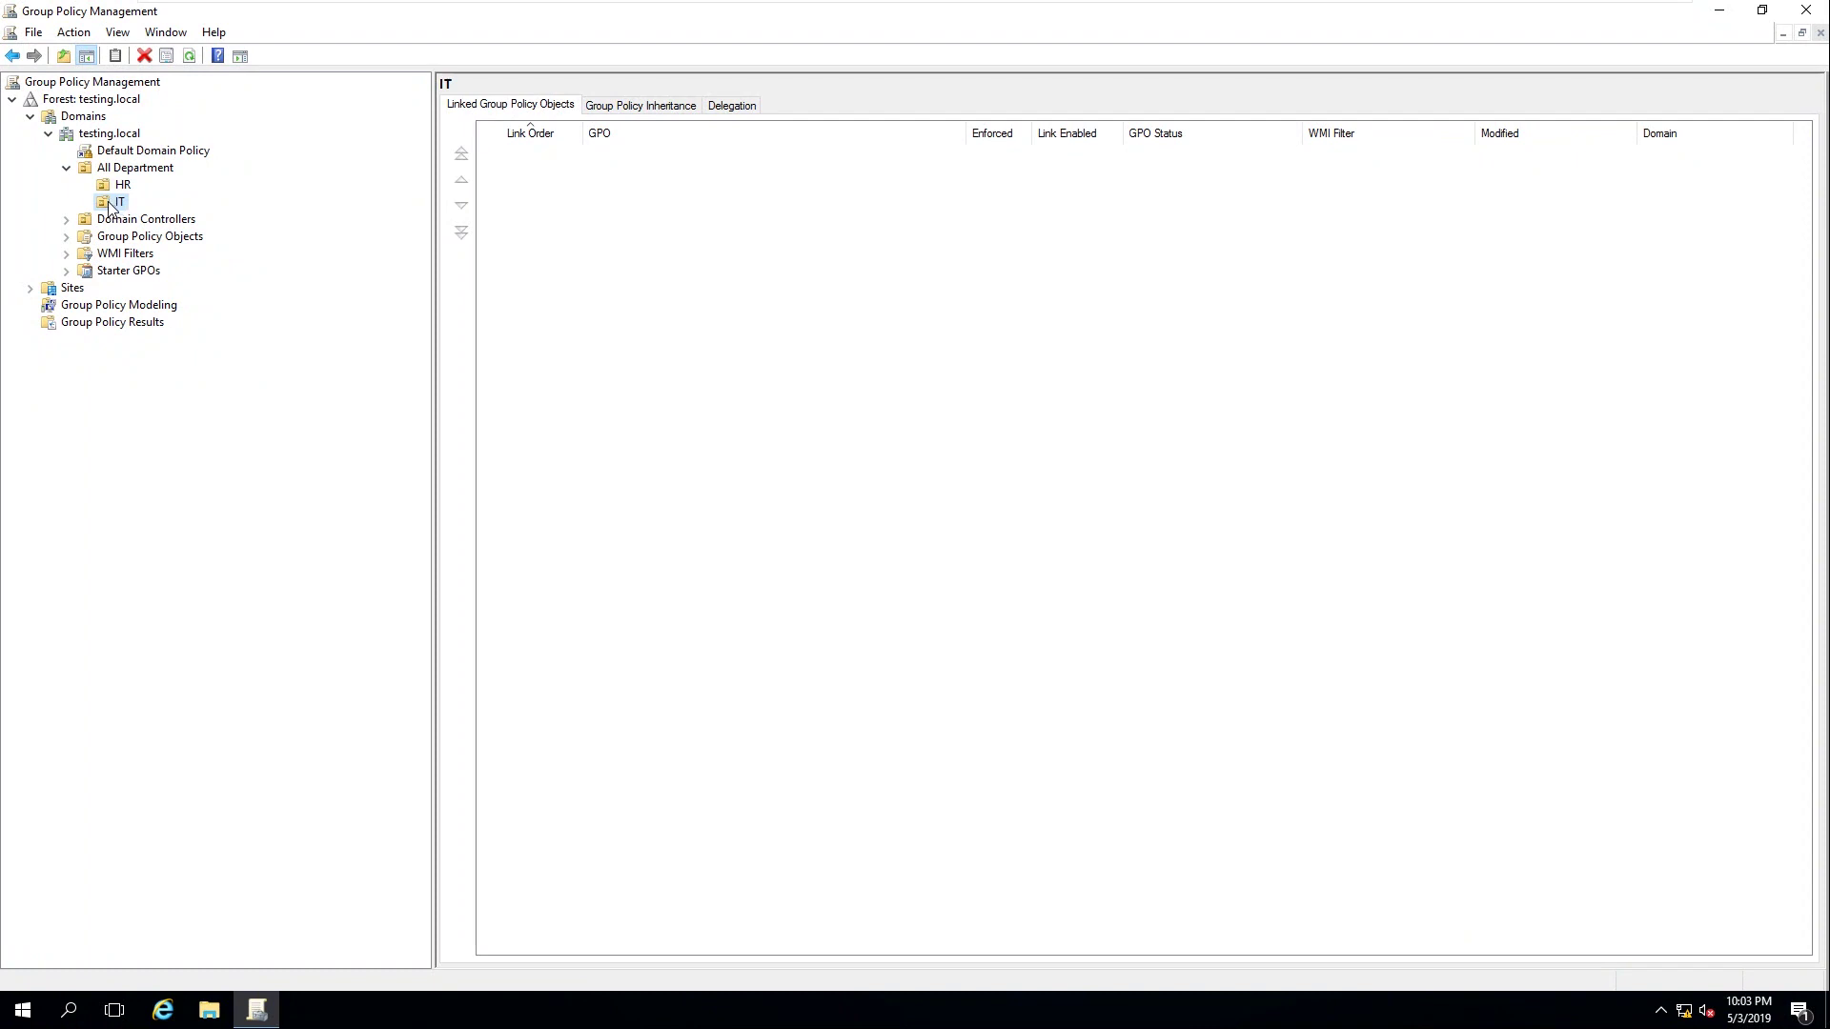
left_click(121, 185)
left_click(119, 219)
- Create a GPO named Map Network Drive and link it to the IT organizational unit
left_click(119, 203)
right_click(116, 205)
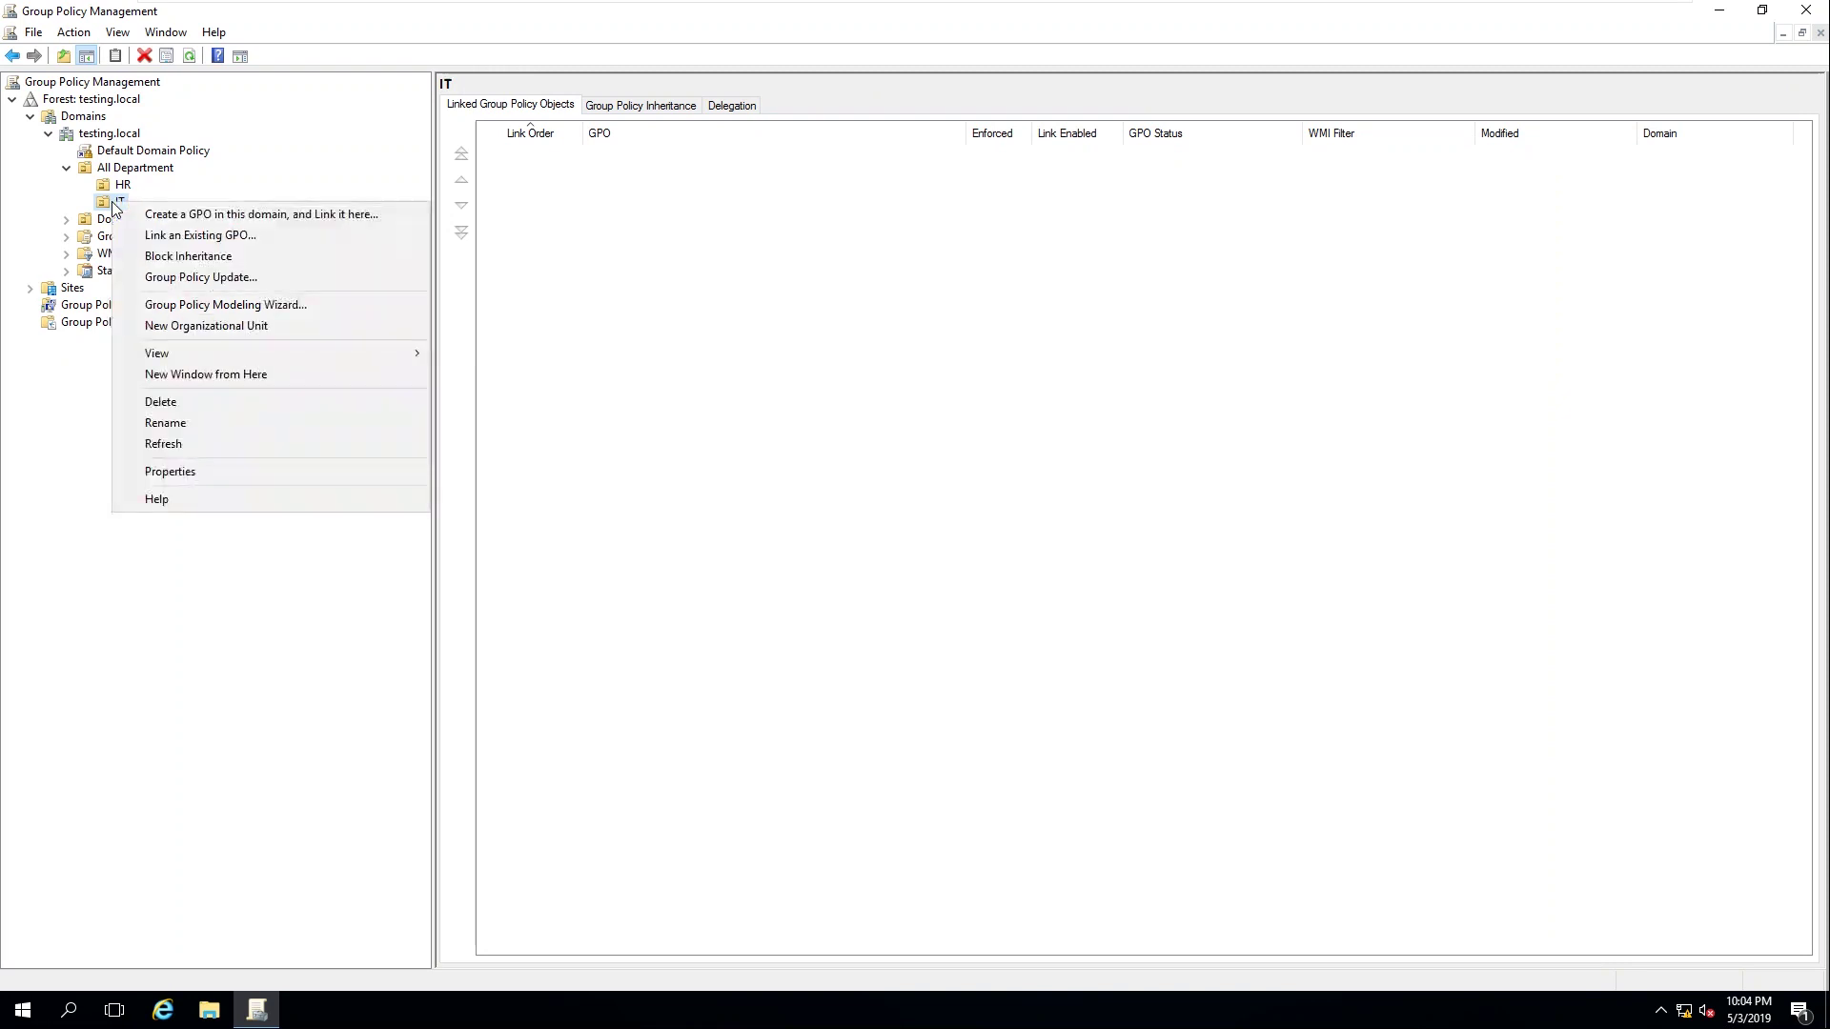
left_click(237, 214)
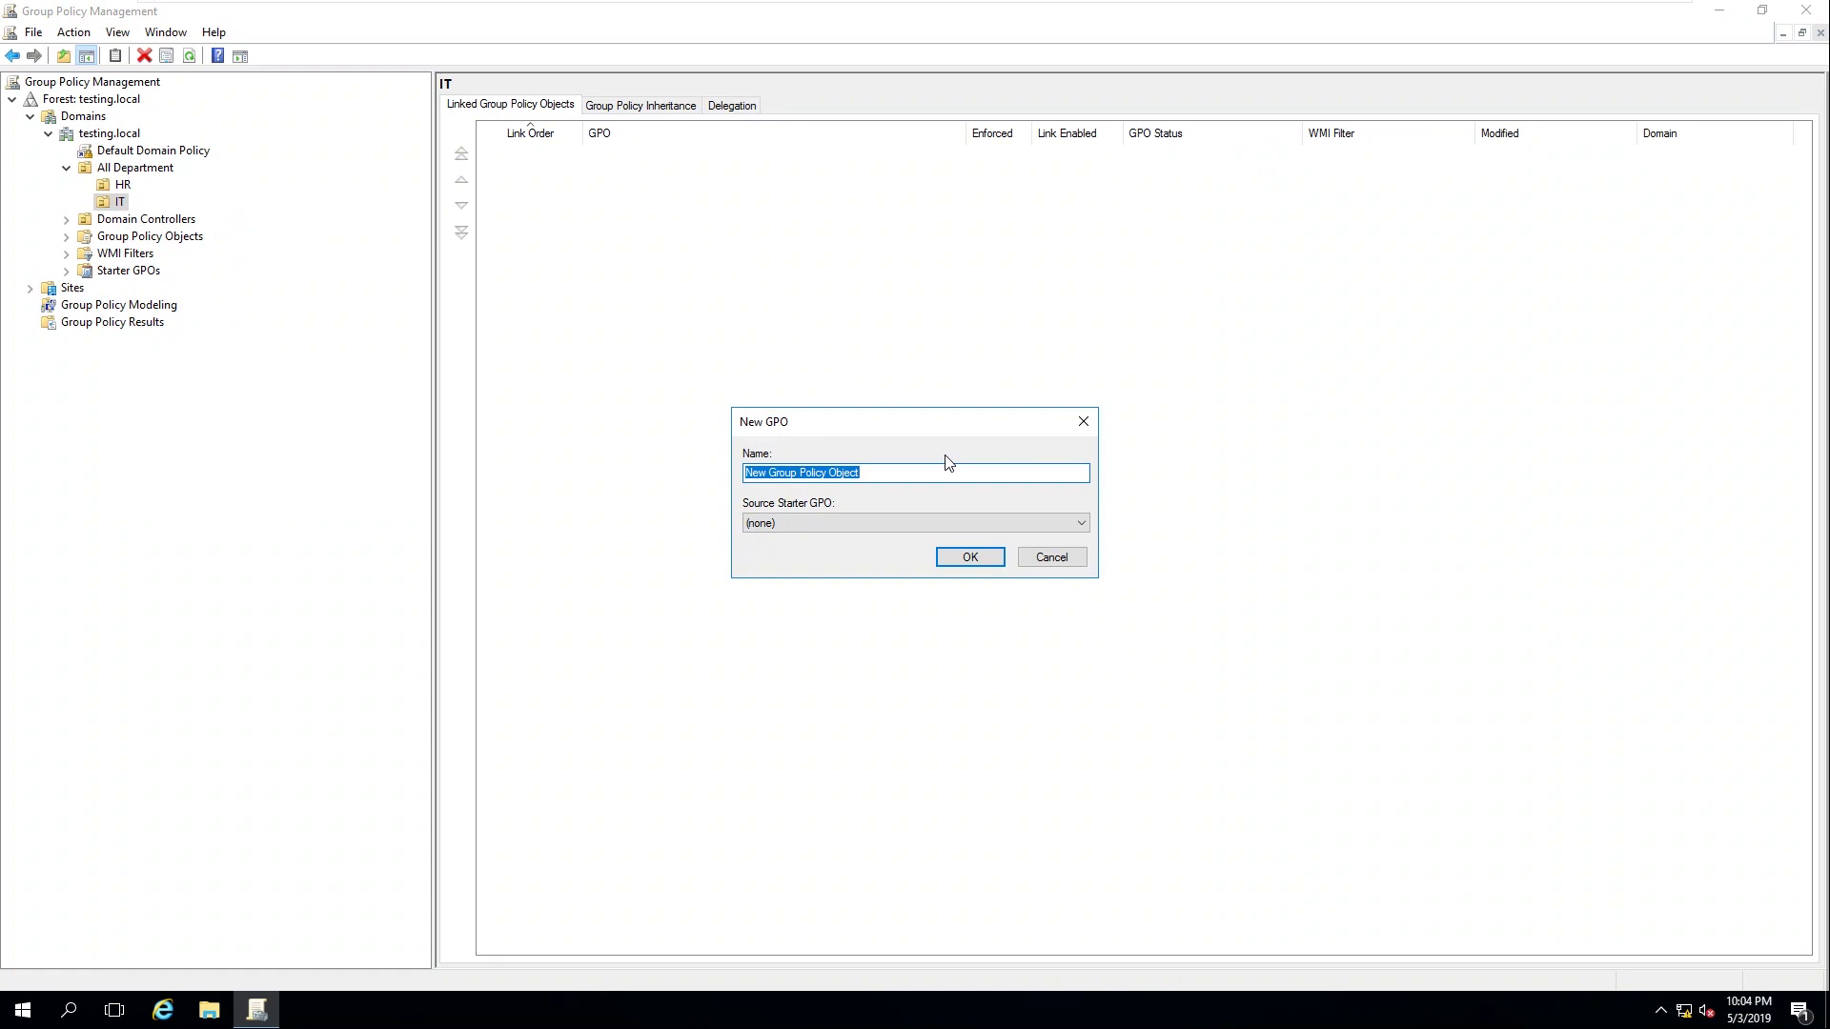
type("\\m")
left_click(969, 560)
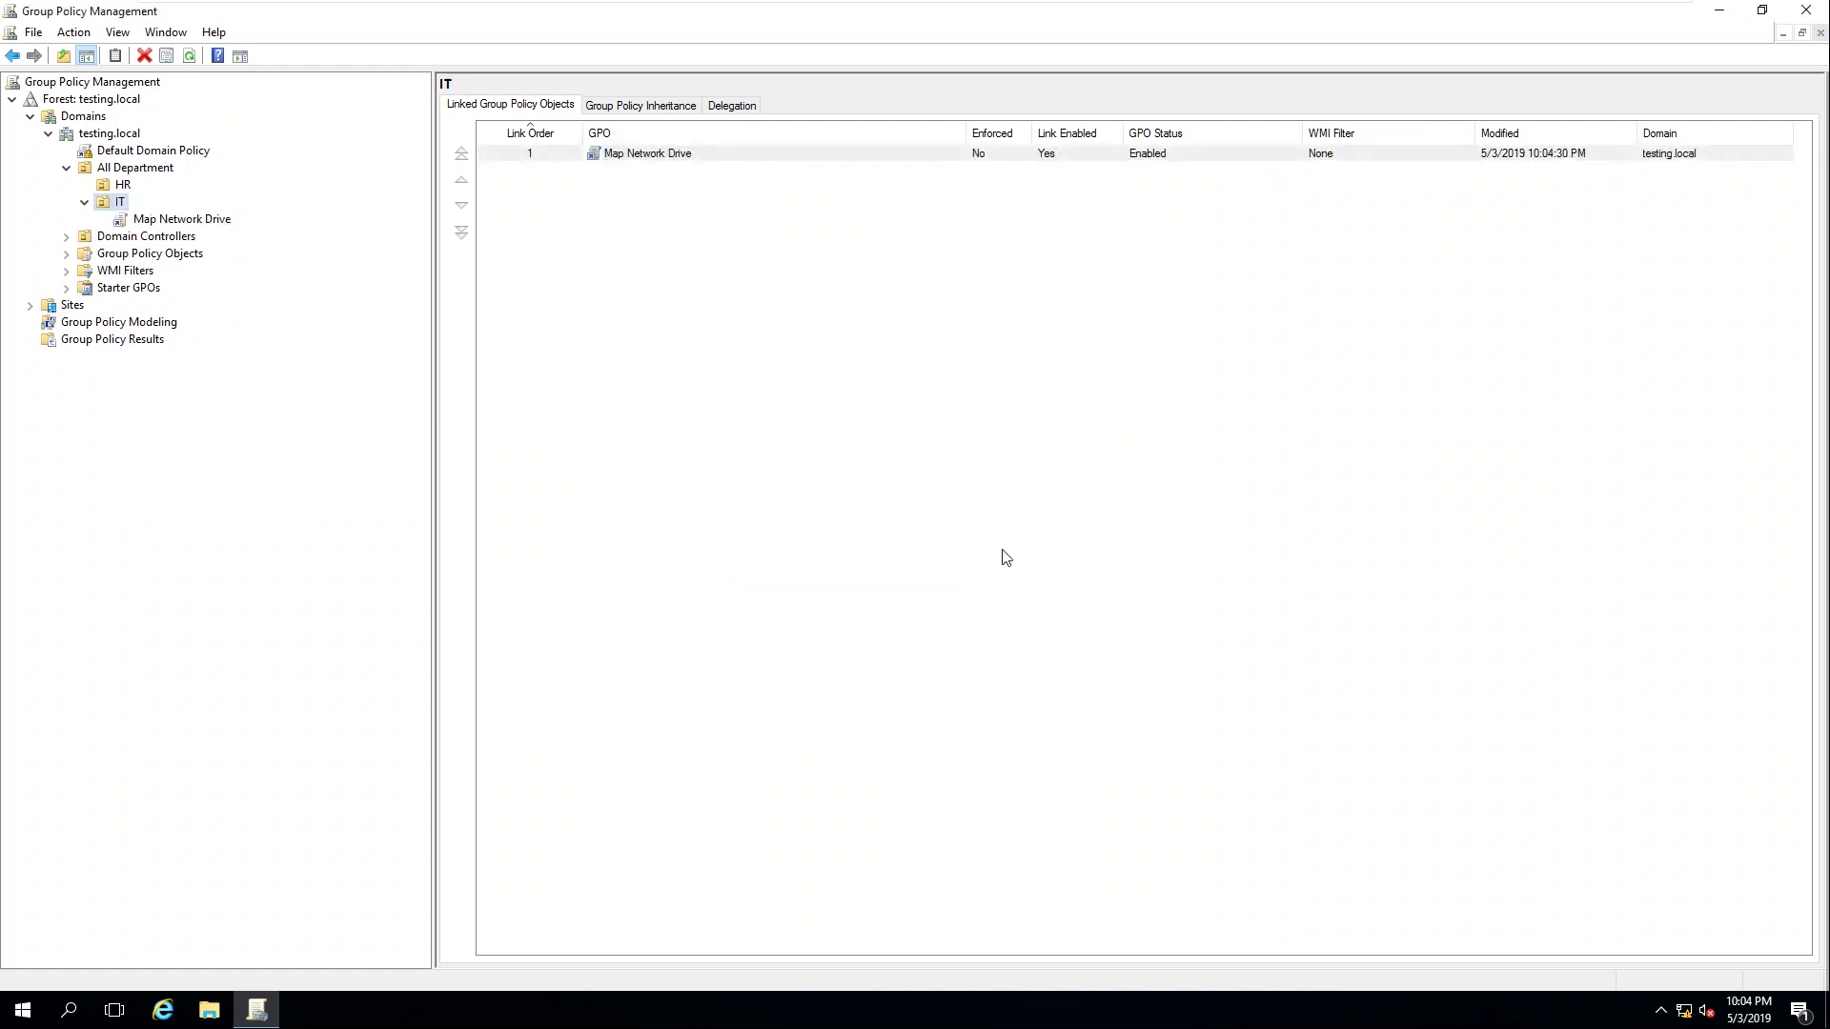
- Open the Map Network Drive GPO under IT for editing
left_click(159, 225)
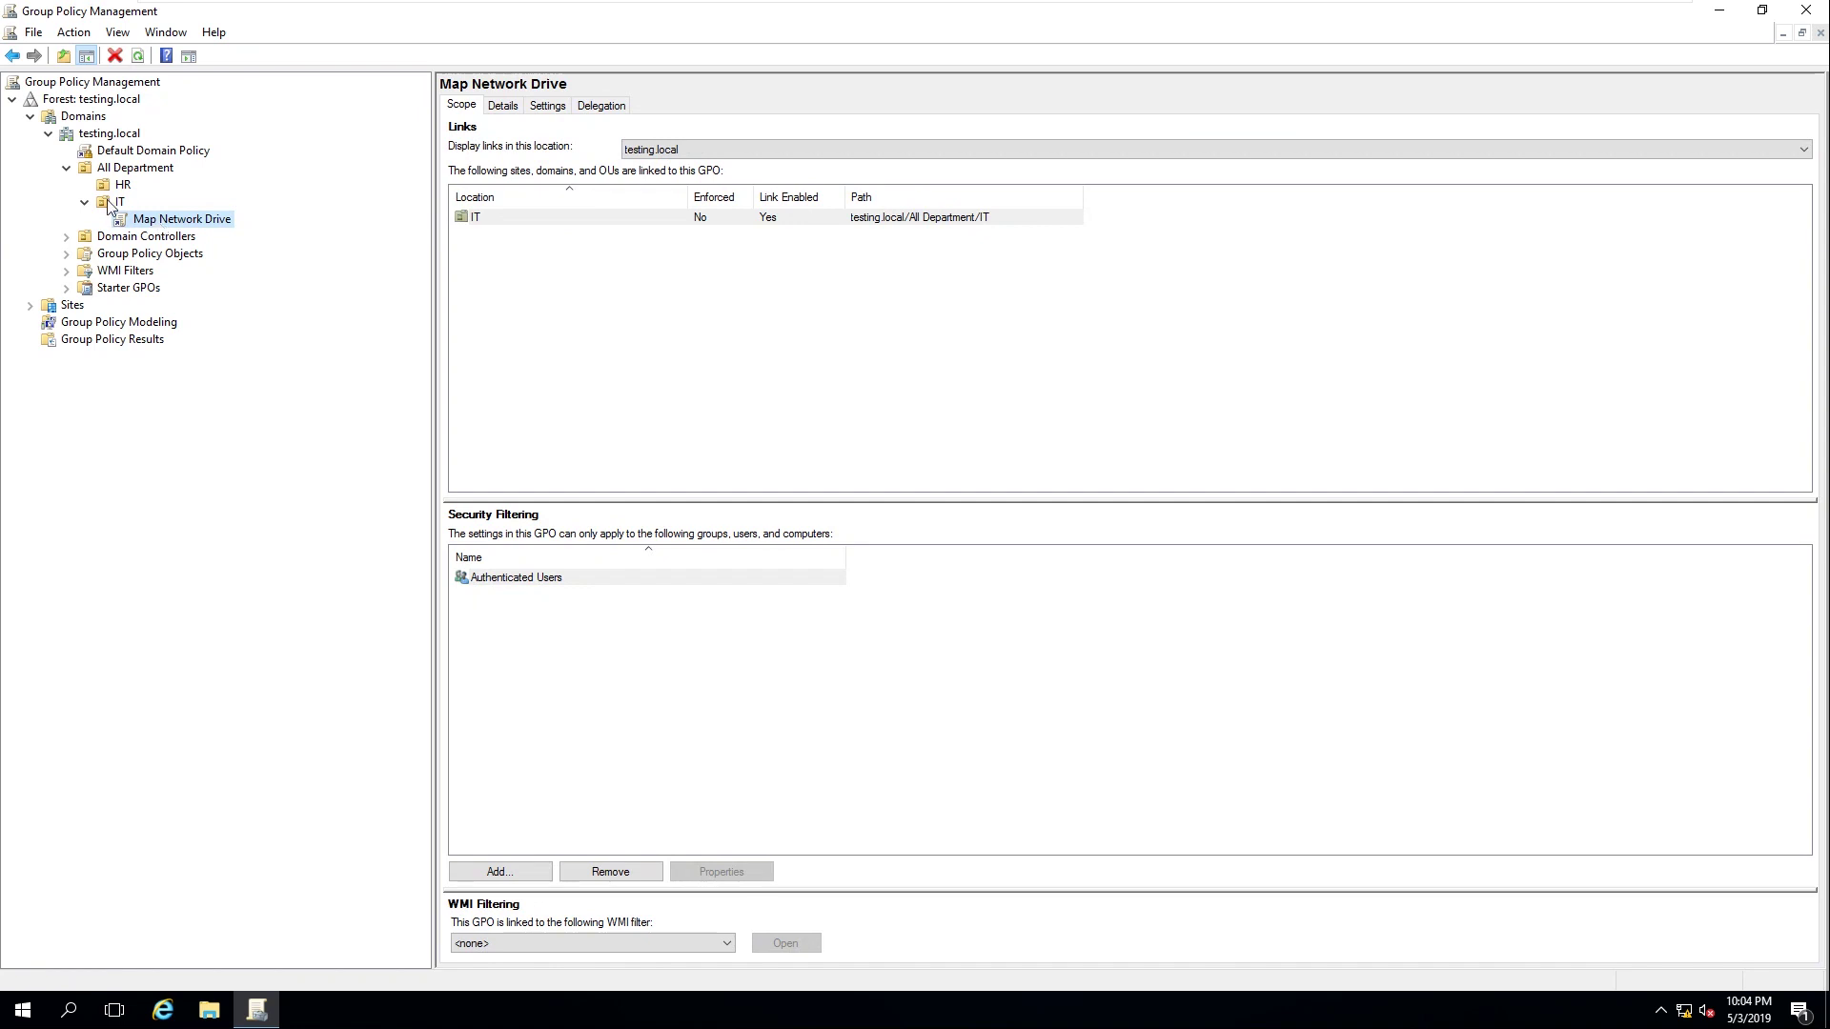
right_click(188, 225)
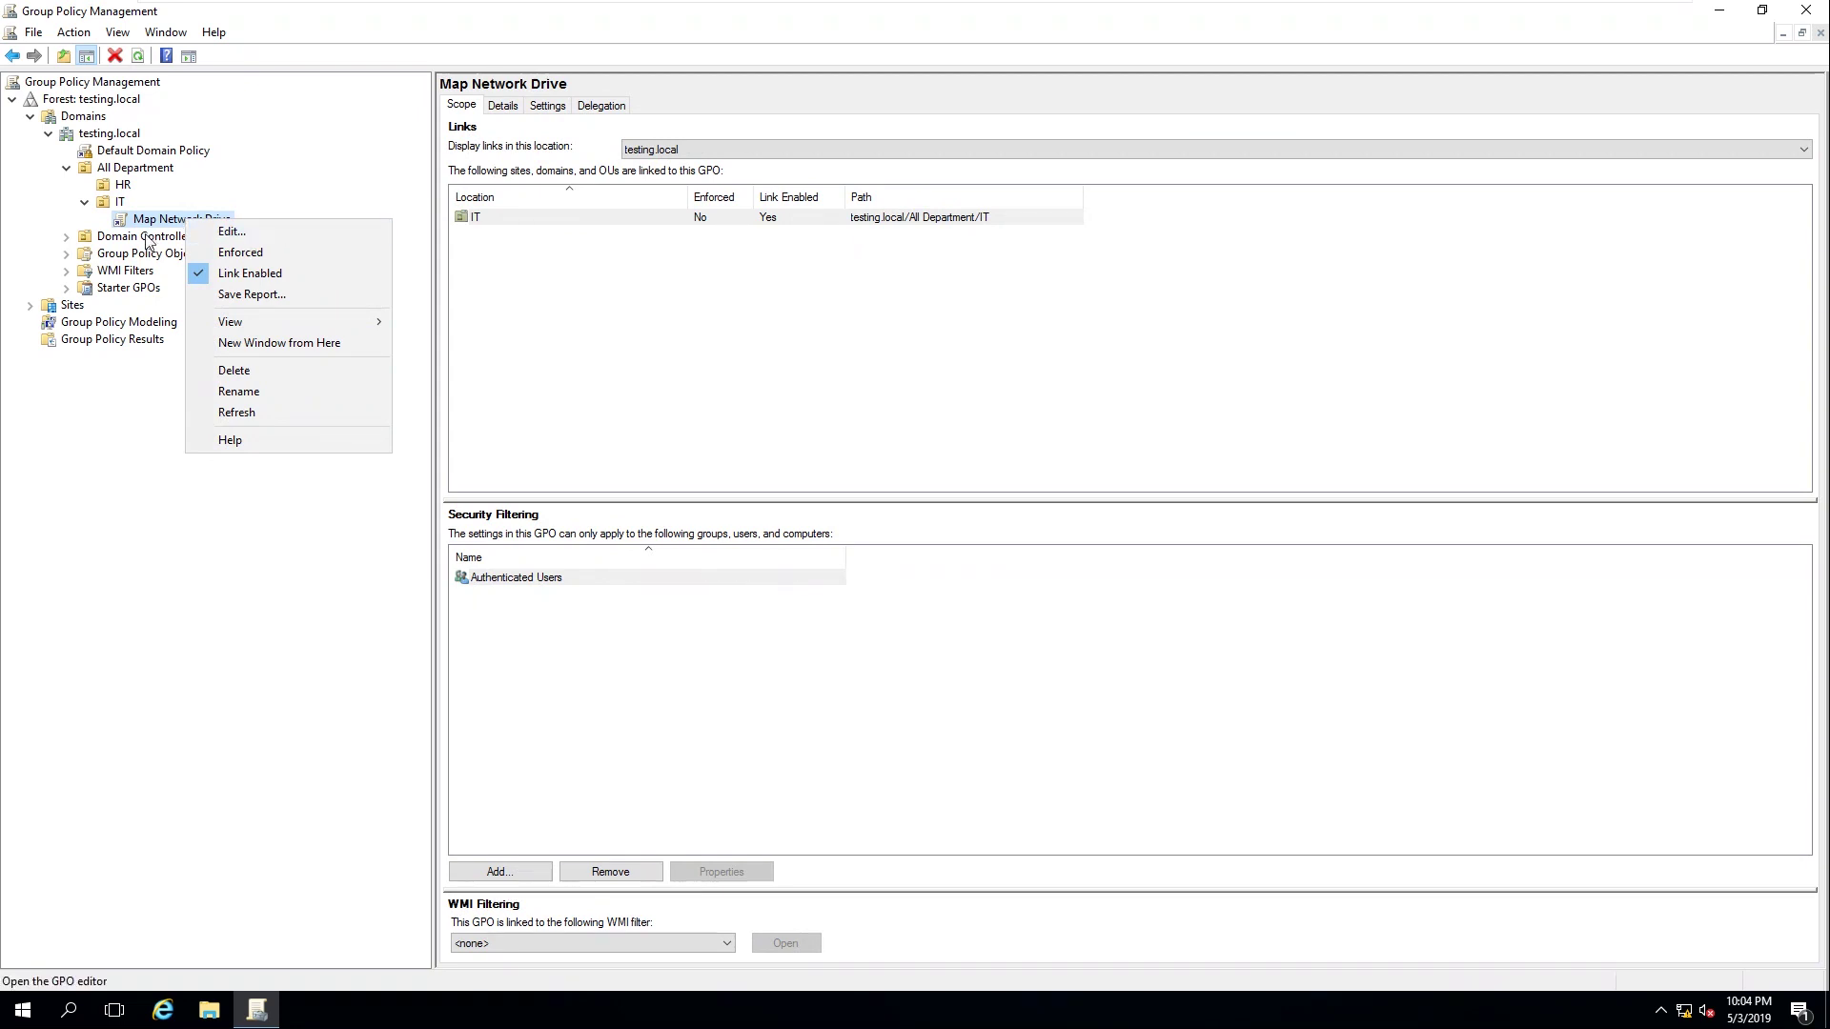
right_click(149, 219)
left_click(200, 231)
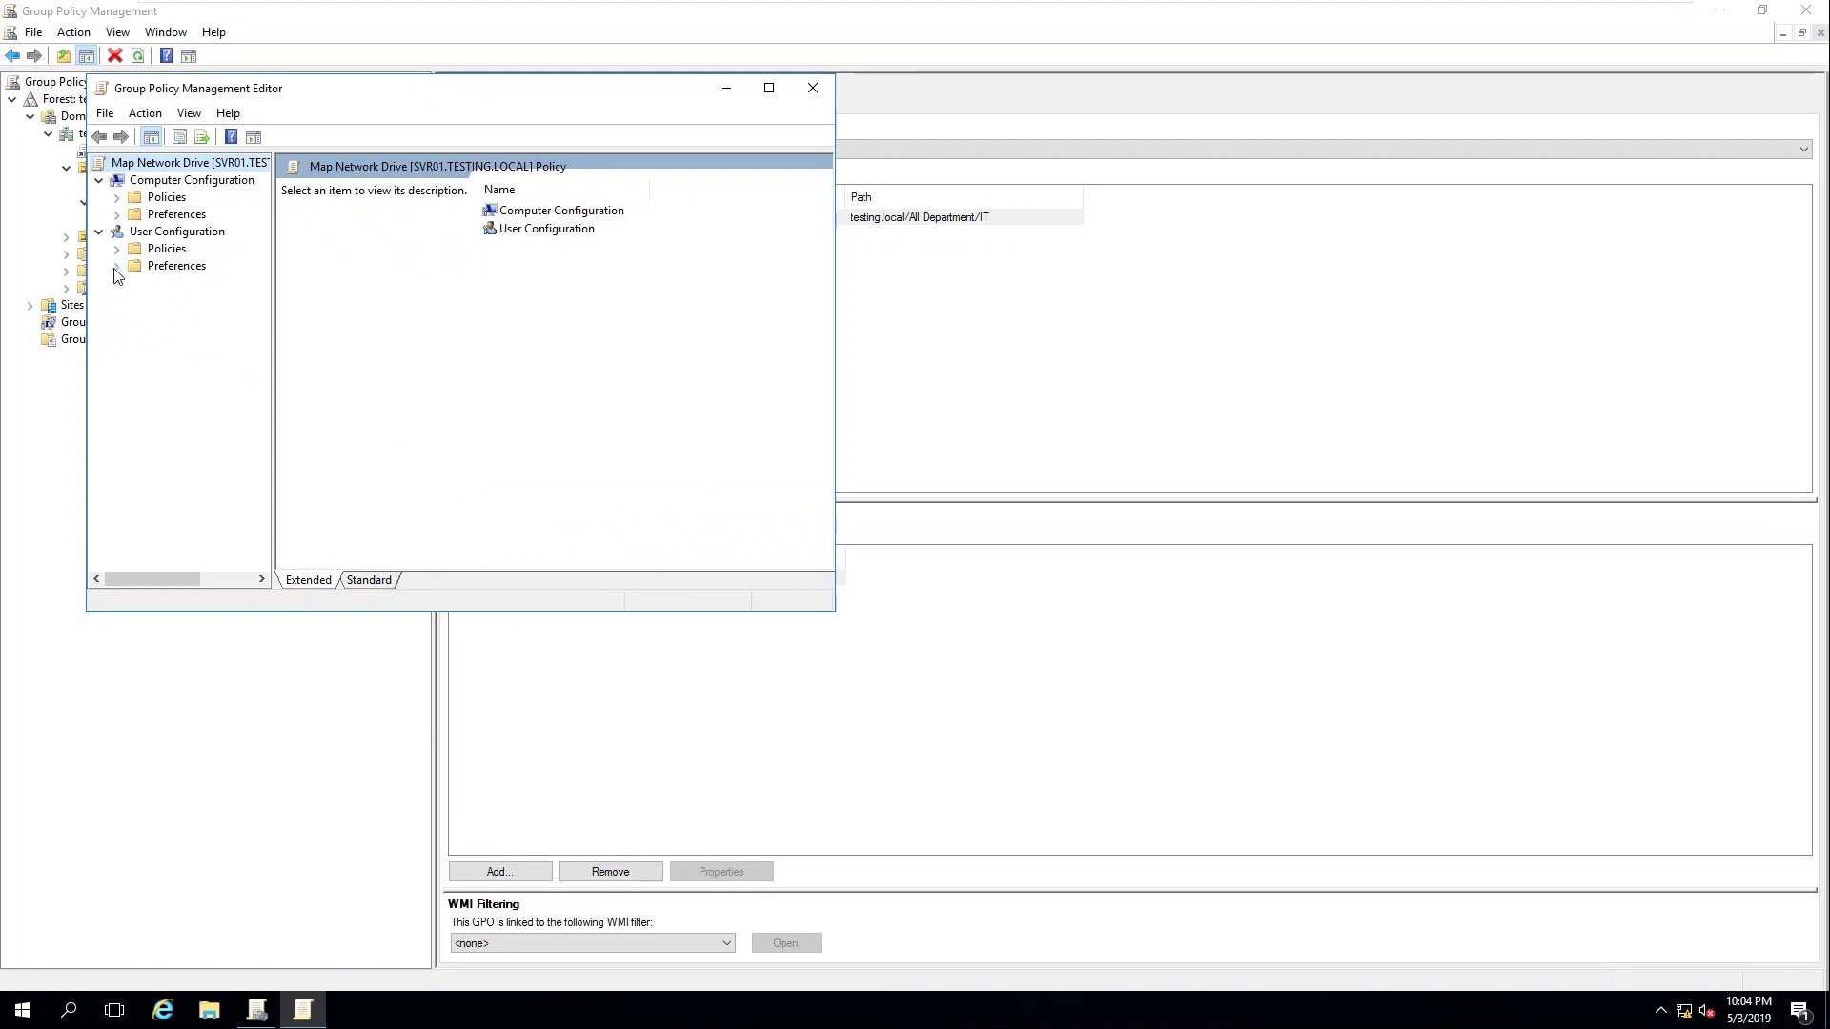
- Show the Drive Maps preferences in the Windows Settings of the policy's User Configuration
left_click(115, 268)
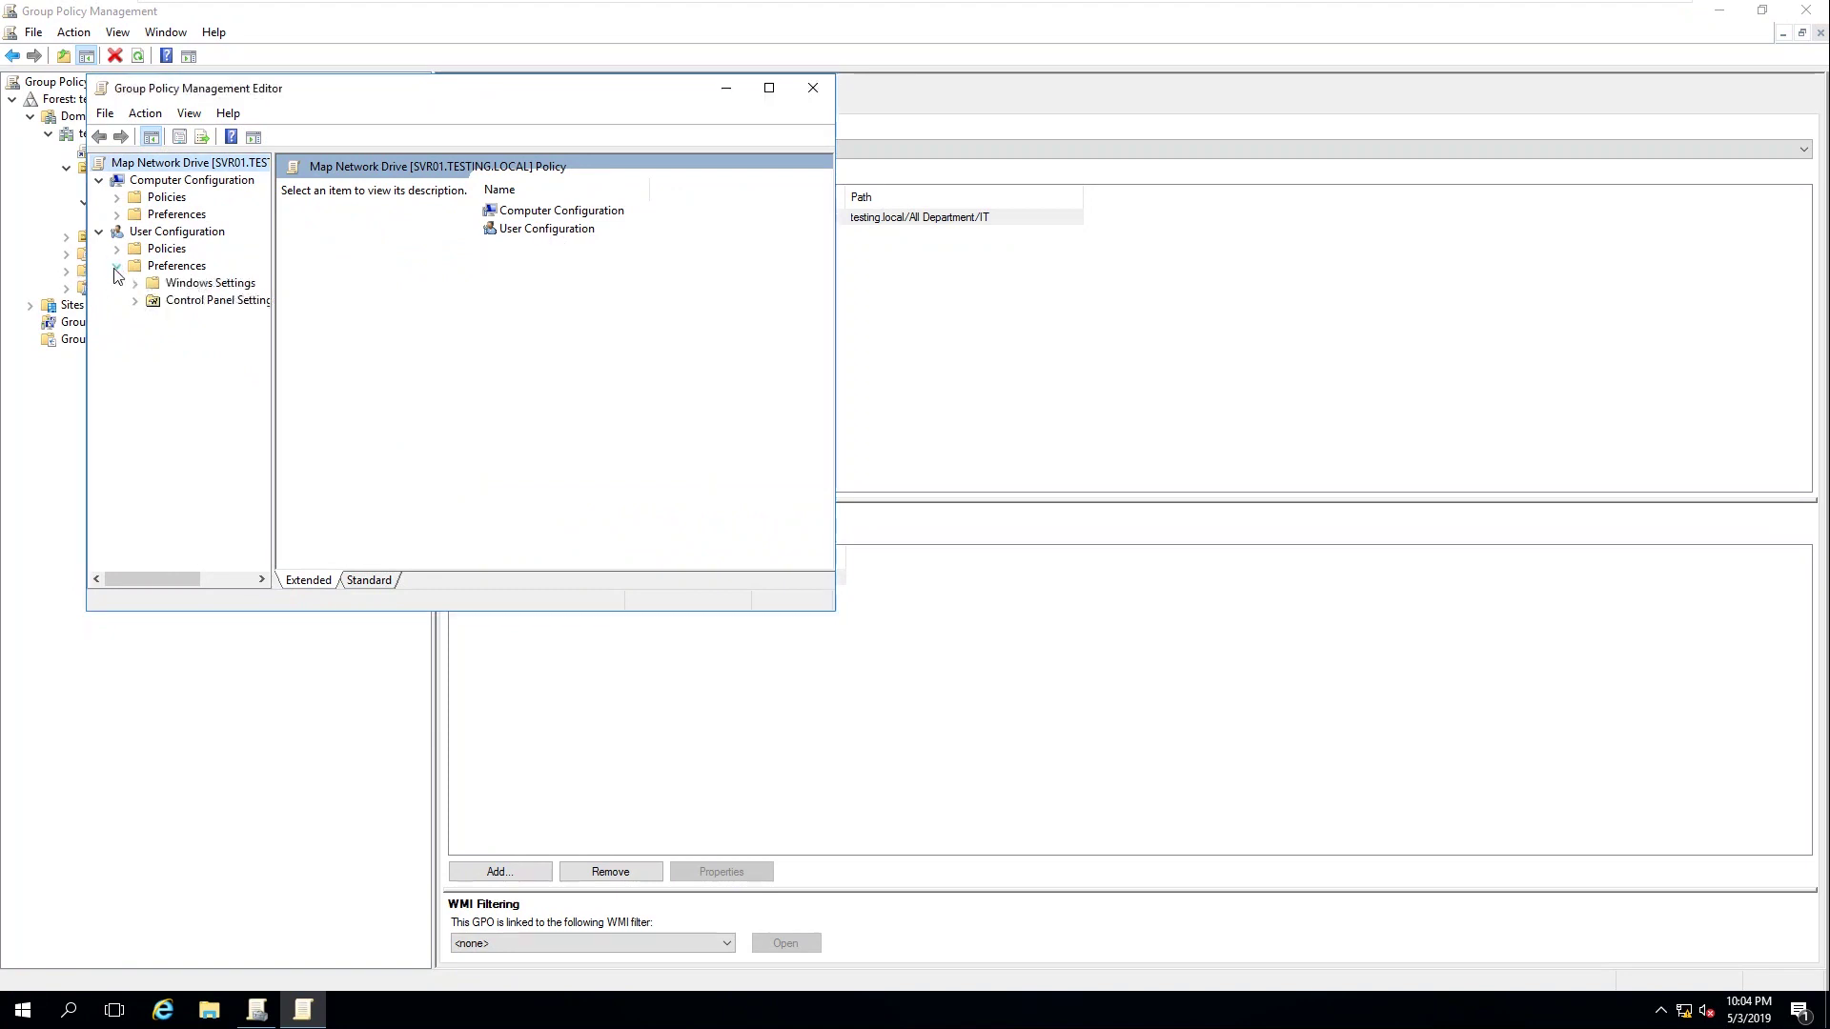
double_click(190, 285)
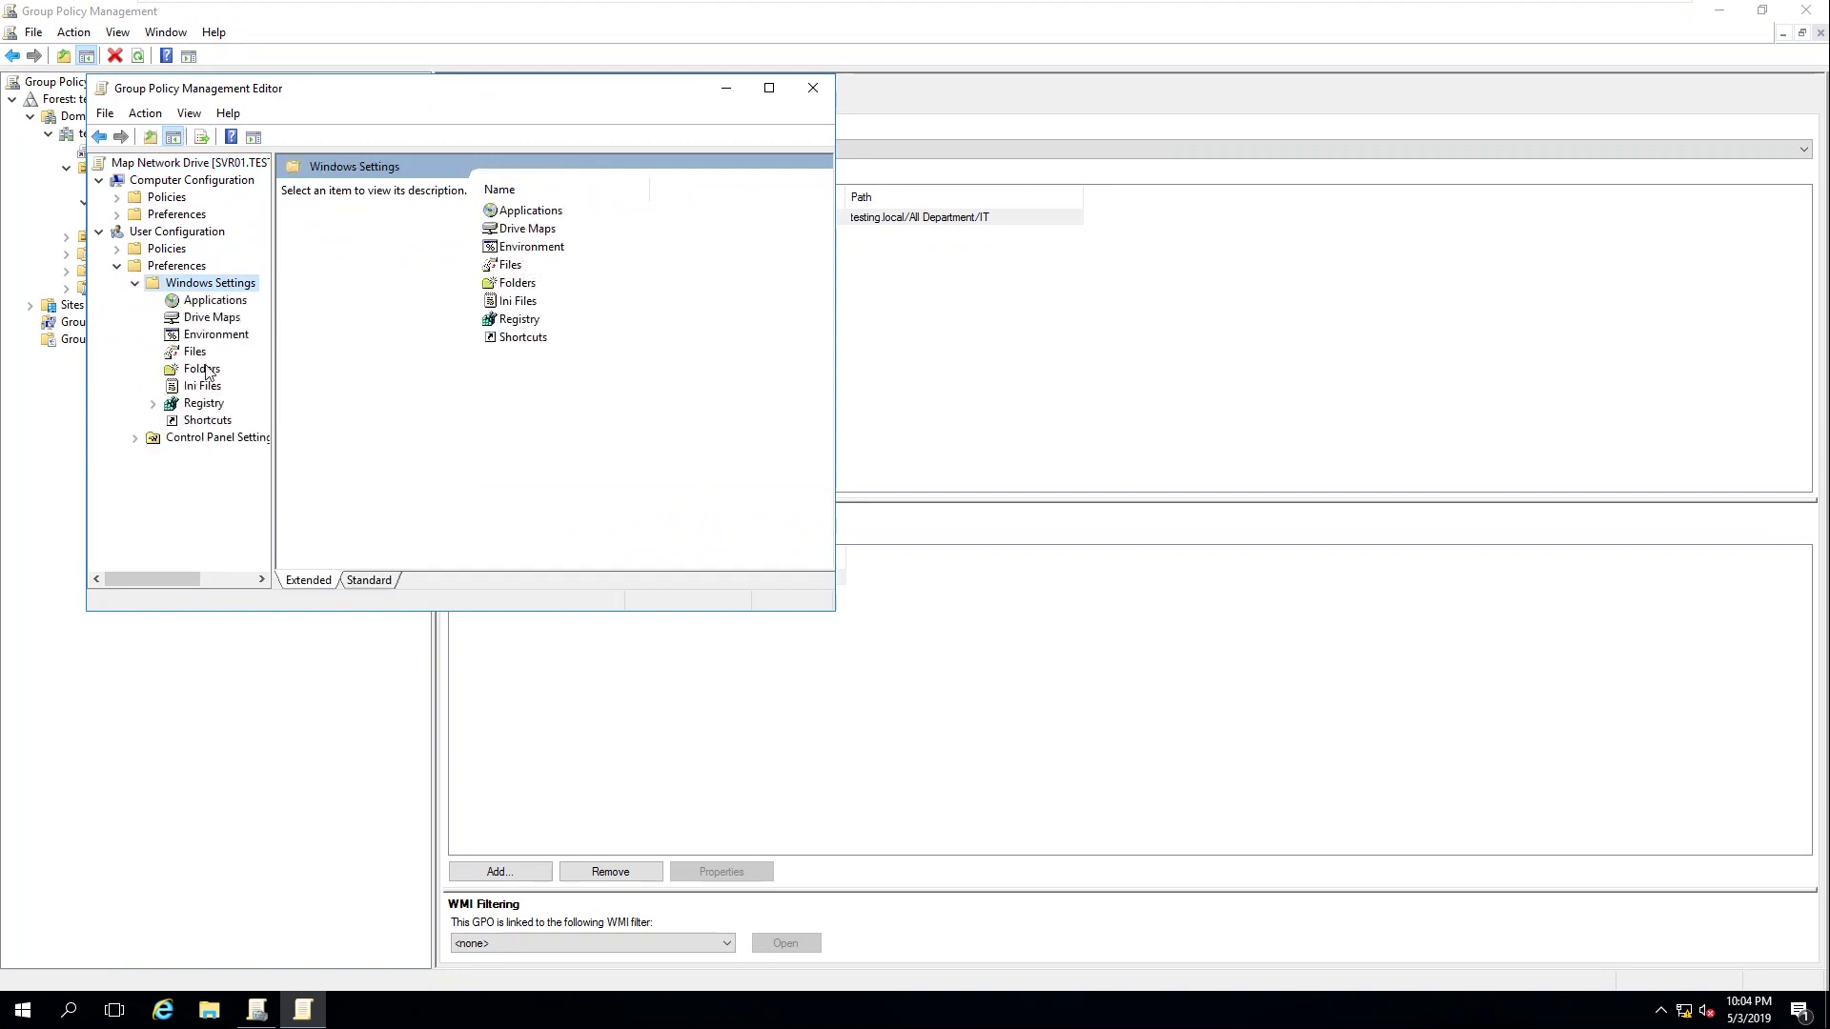
left_click(214, 319)
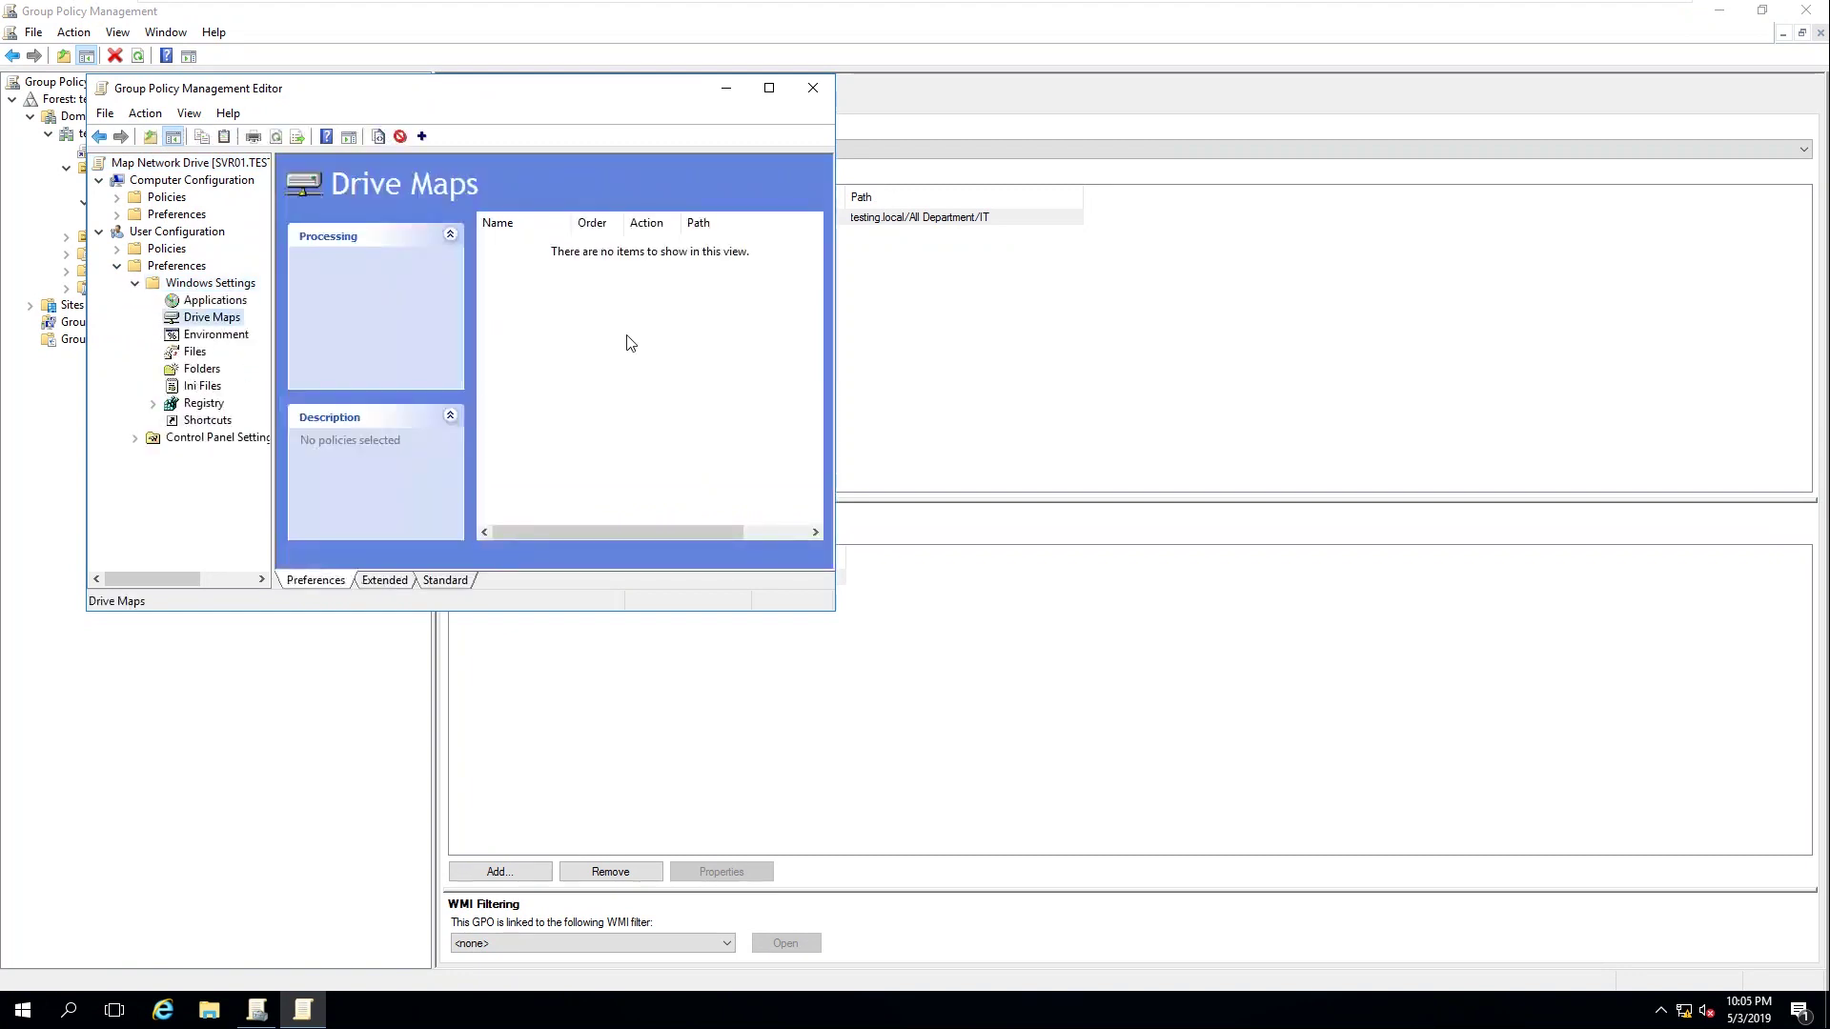
- Disconnect the DataShare (\\SVR01) network drive G: in File Explorer
left_click(206, 1010)
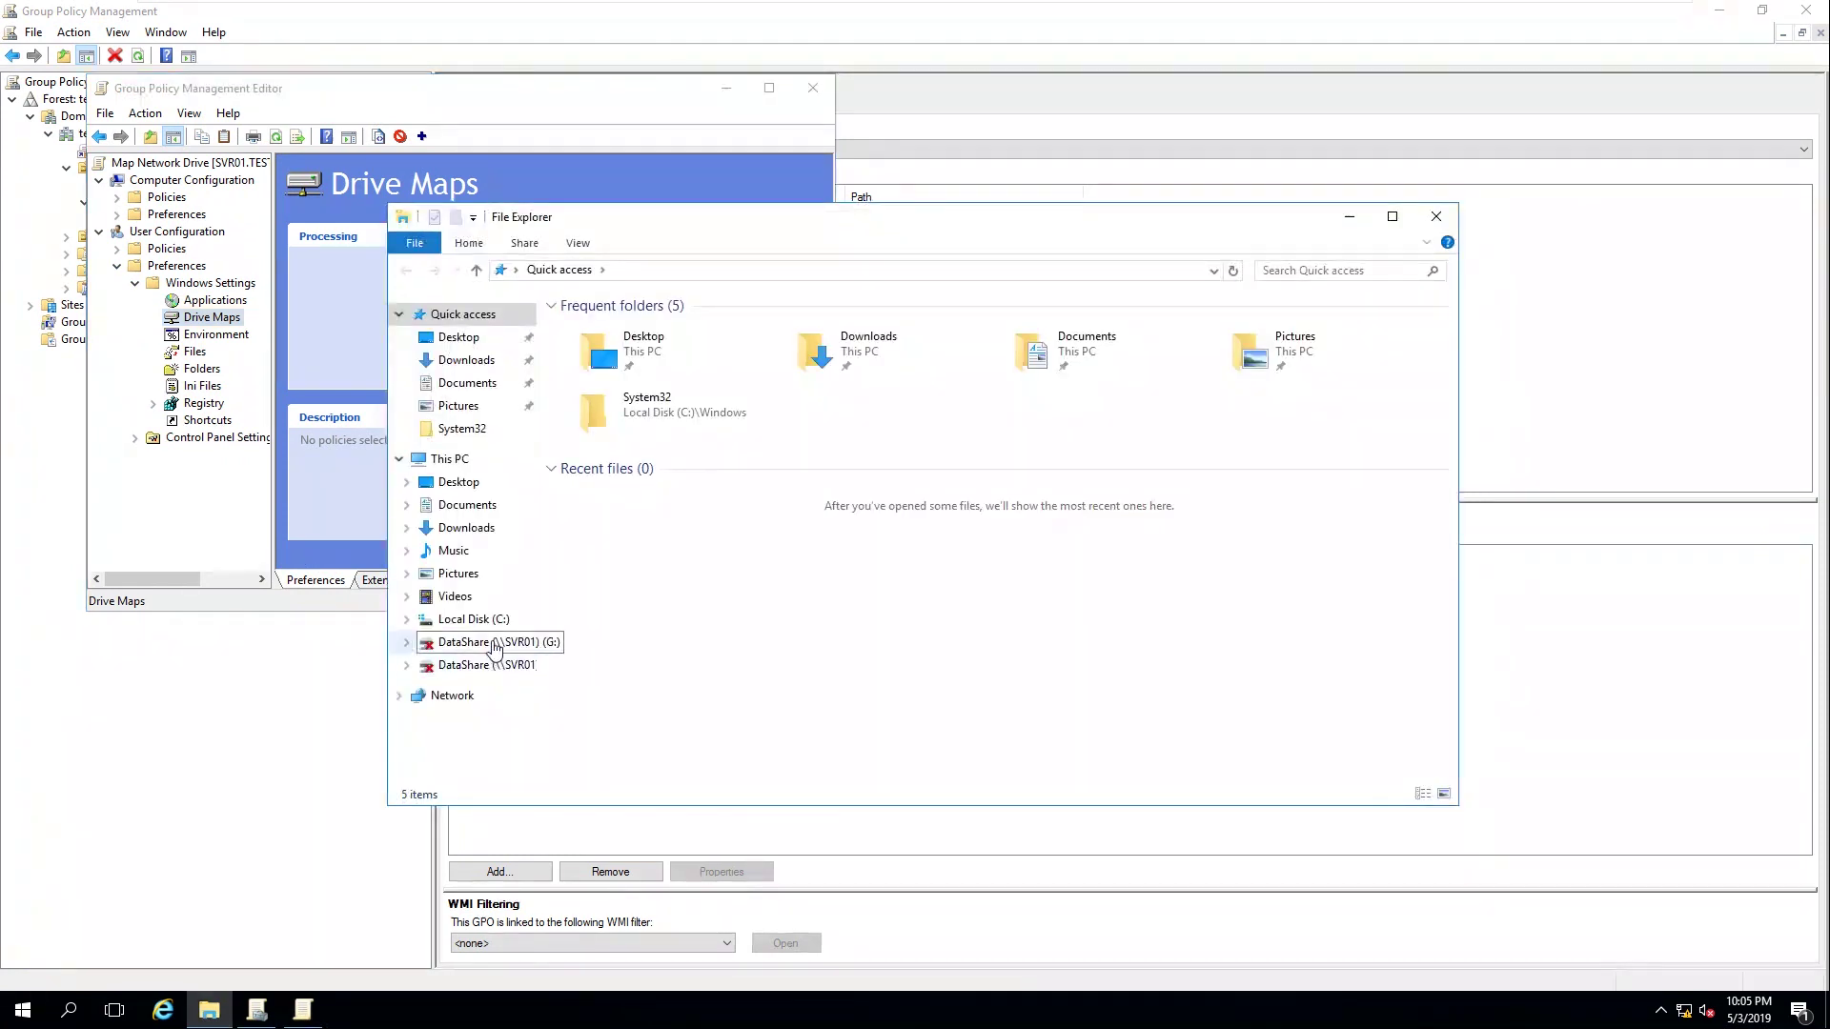
left_click(494, 643)
right_click(494, 644)
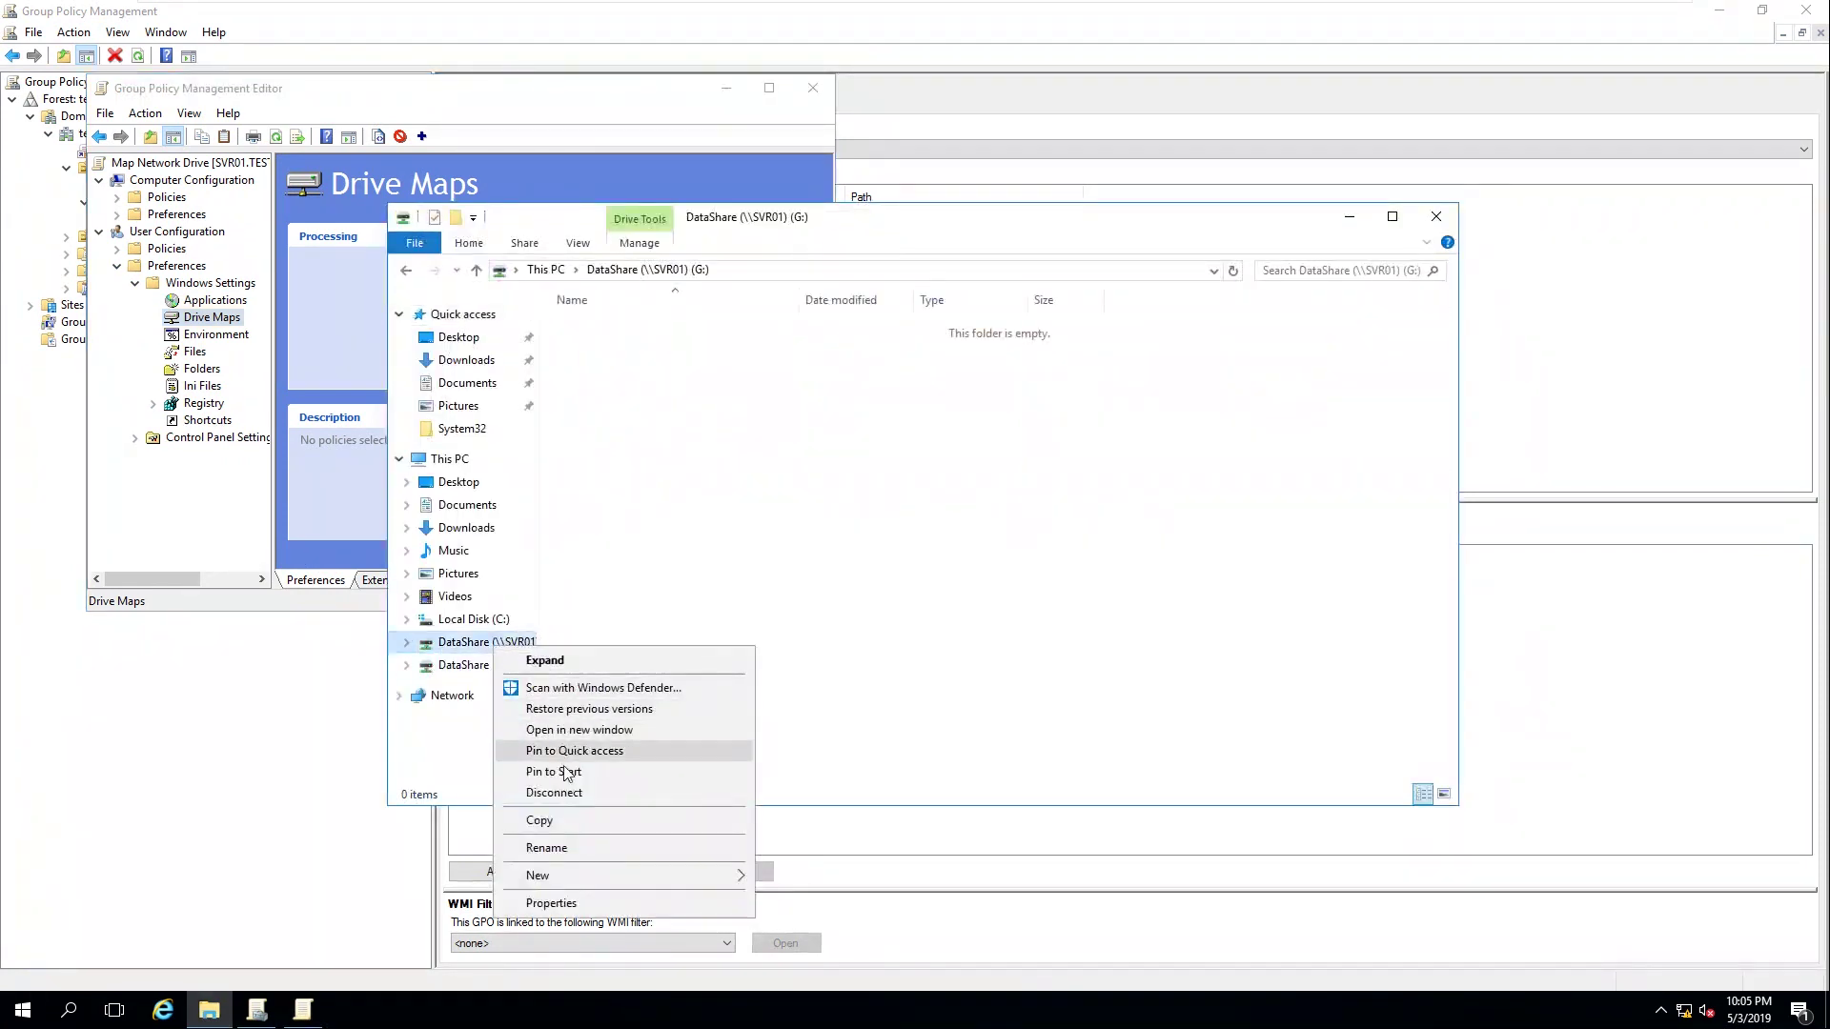
left_click(562, 793)
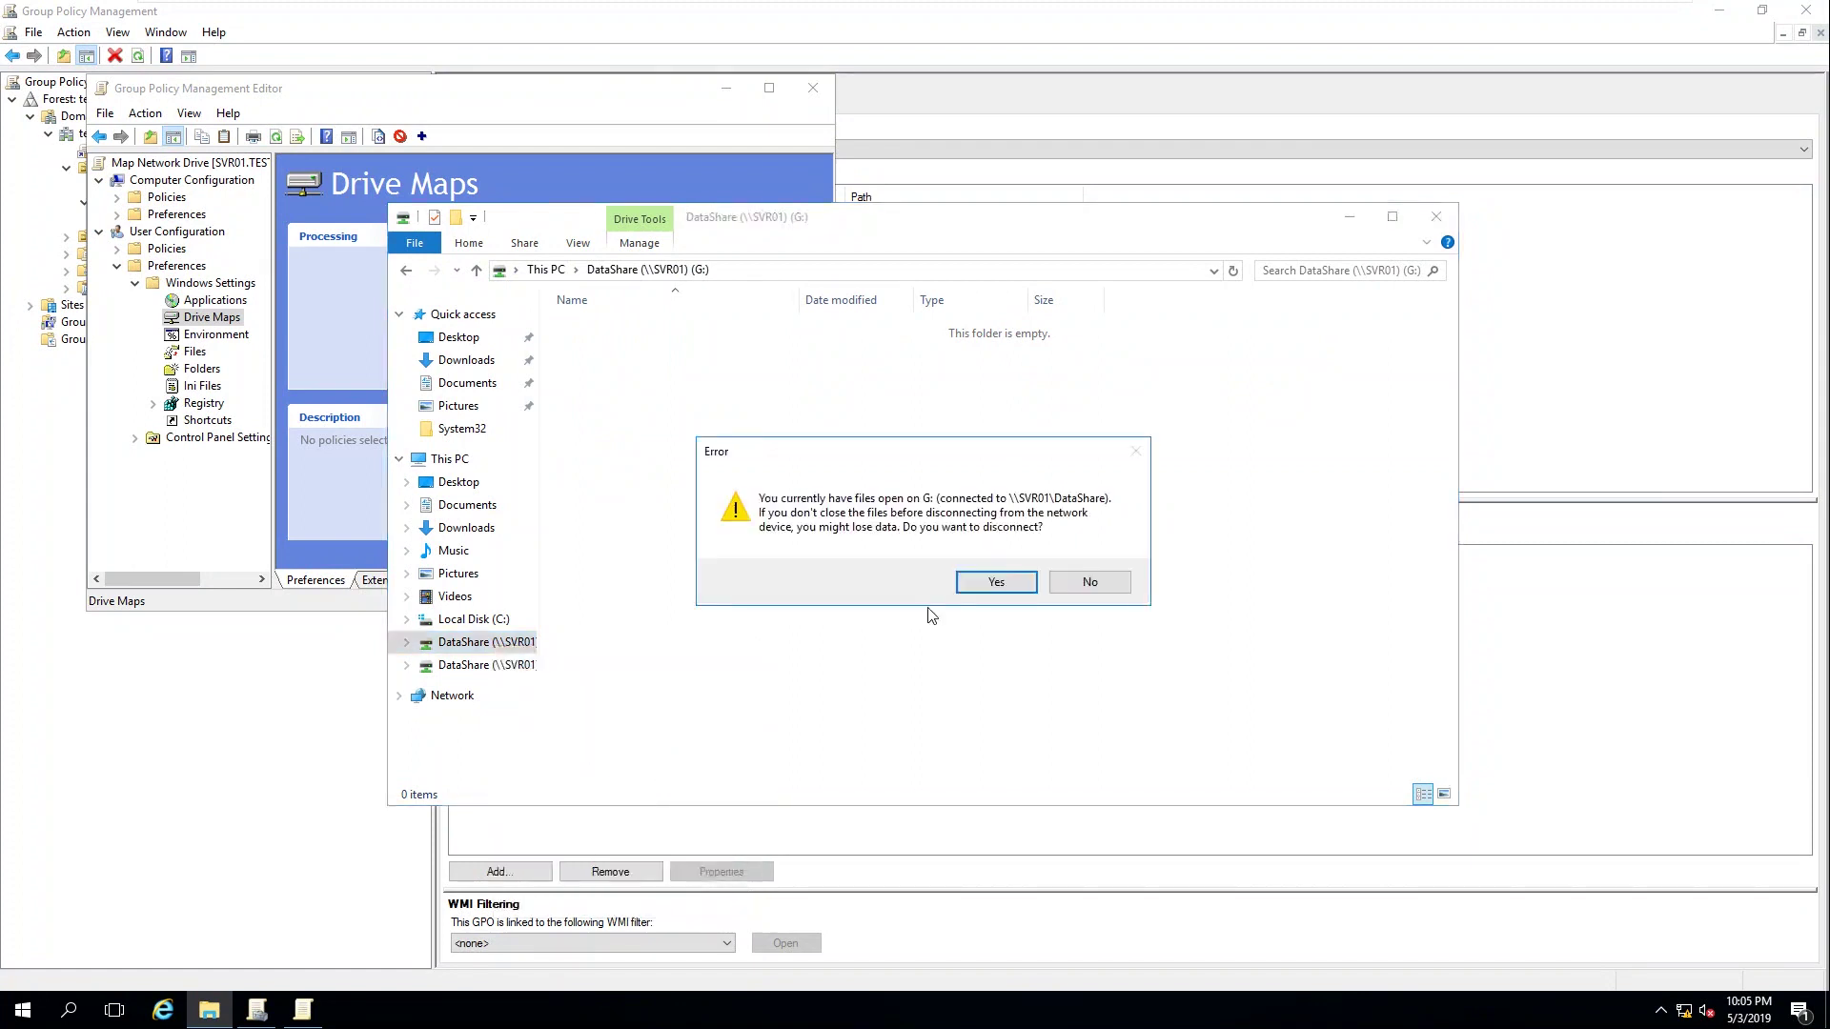
left_click(996, 583)
- Disconnect the DataShare (\\SVR01) network drive I: in File Explorer
left_click(210, 1012)
left_click(496, 643)
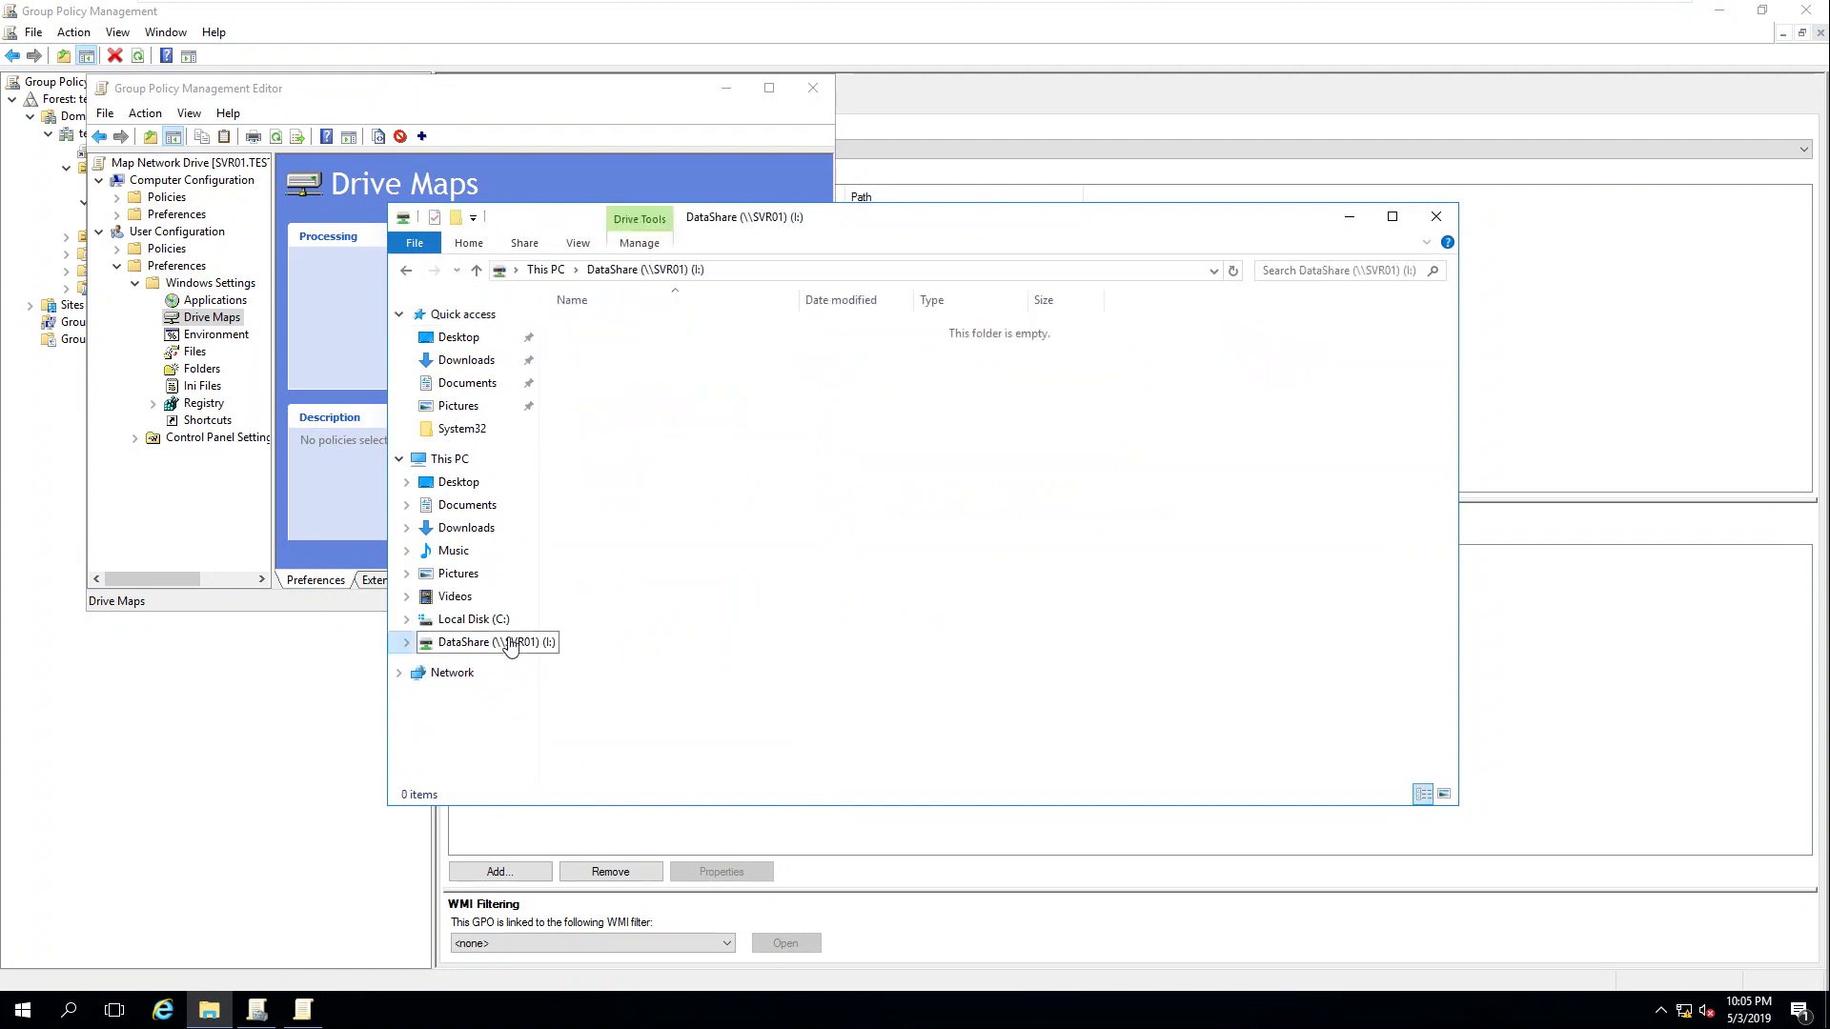
right_click(511, 646)
left_click(603, 788)
left_click(995, 582)
- Copy the network path of the DataShare folder on Local Disk (C:) from its sharing properties, and close File Explorer
left_click(212, 1012)
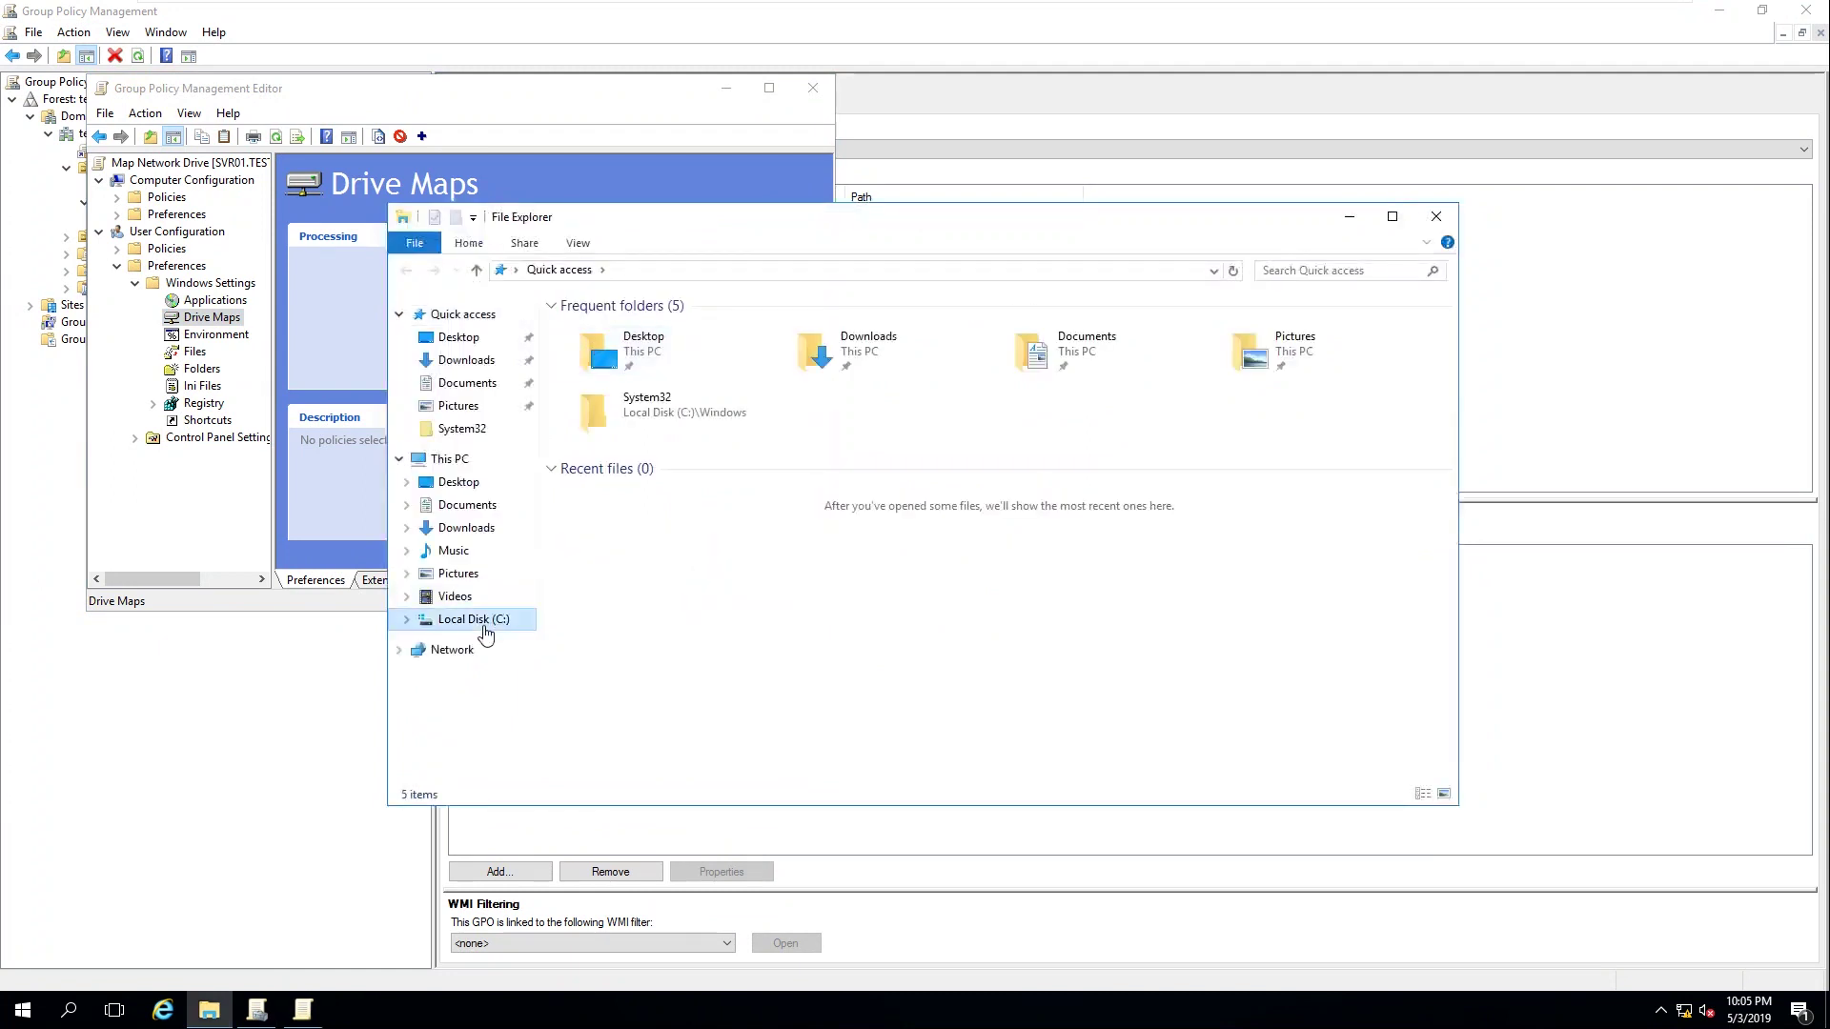
left_click(477, 620)
left_click(615, 328)
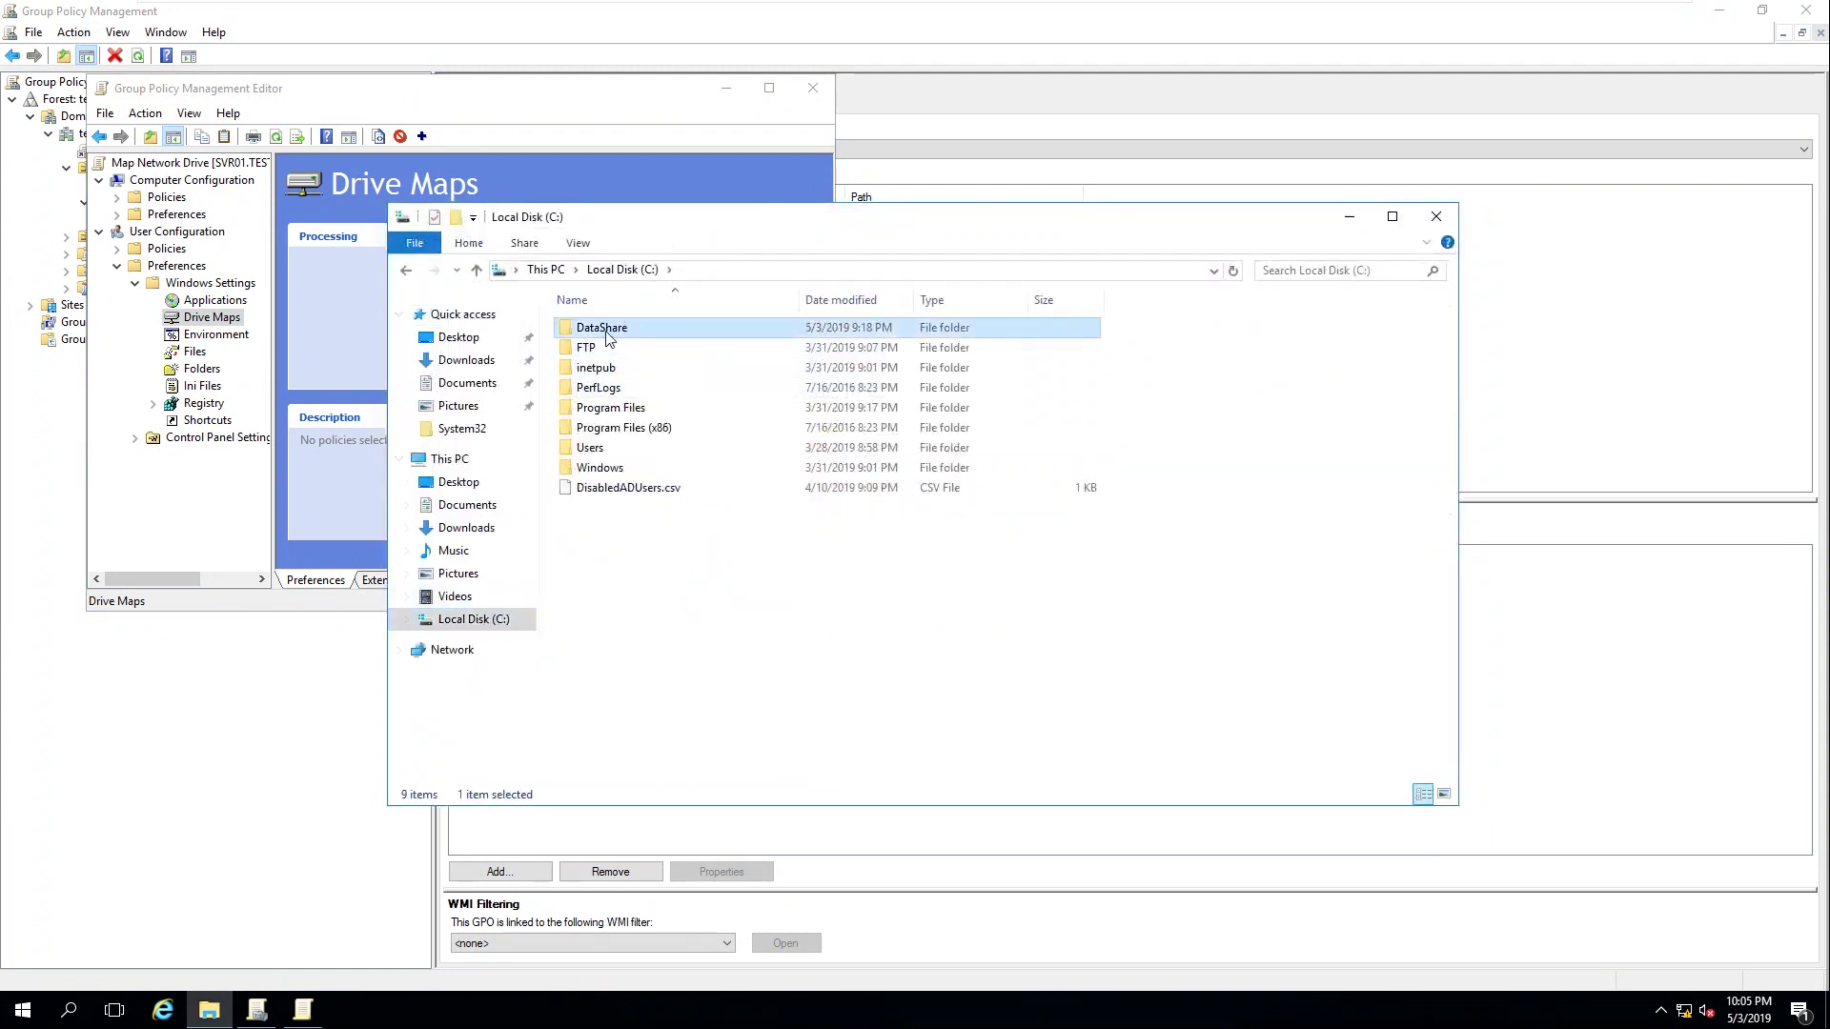
right_click(607, 335)
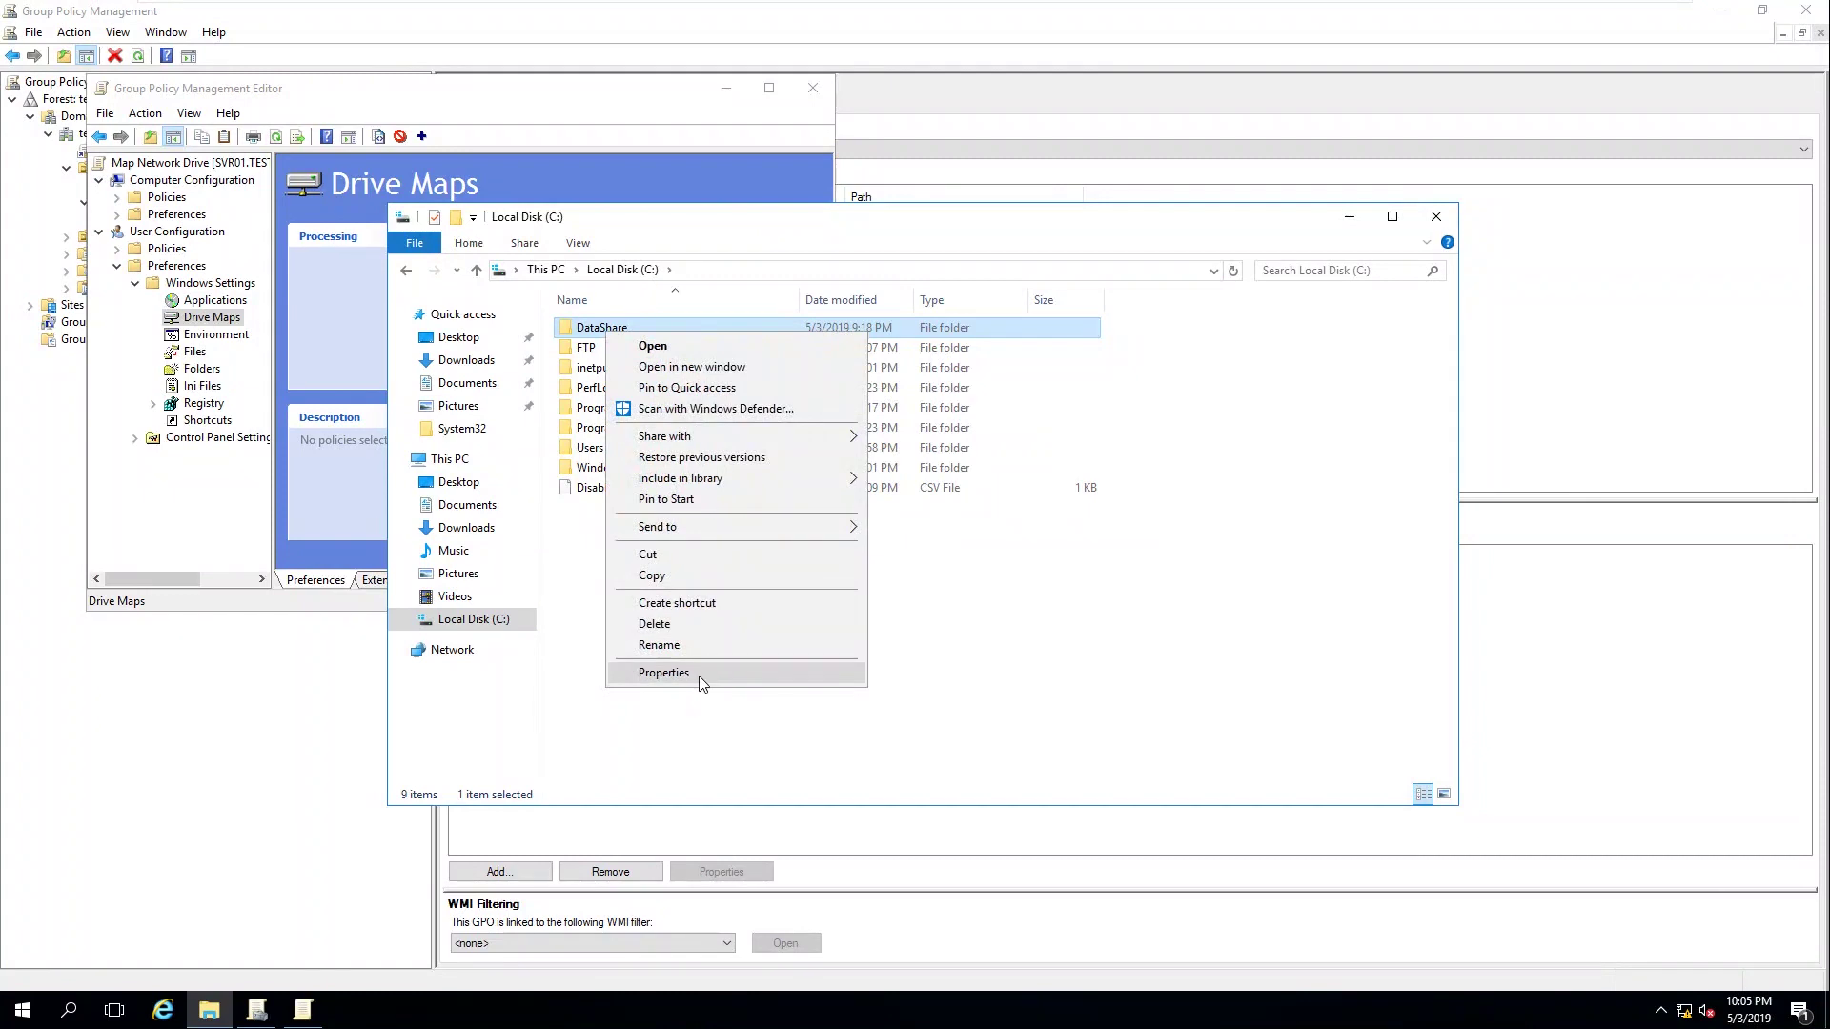
left_click(700, 680)
left_click(699, 378)
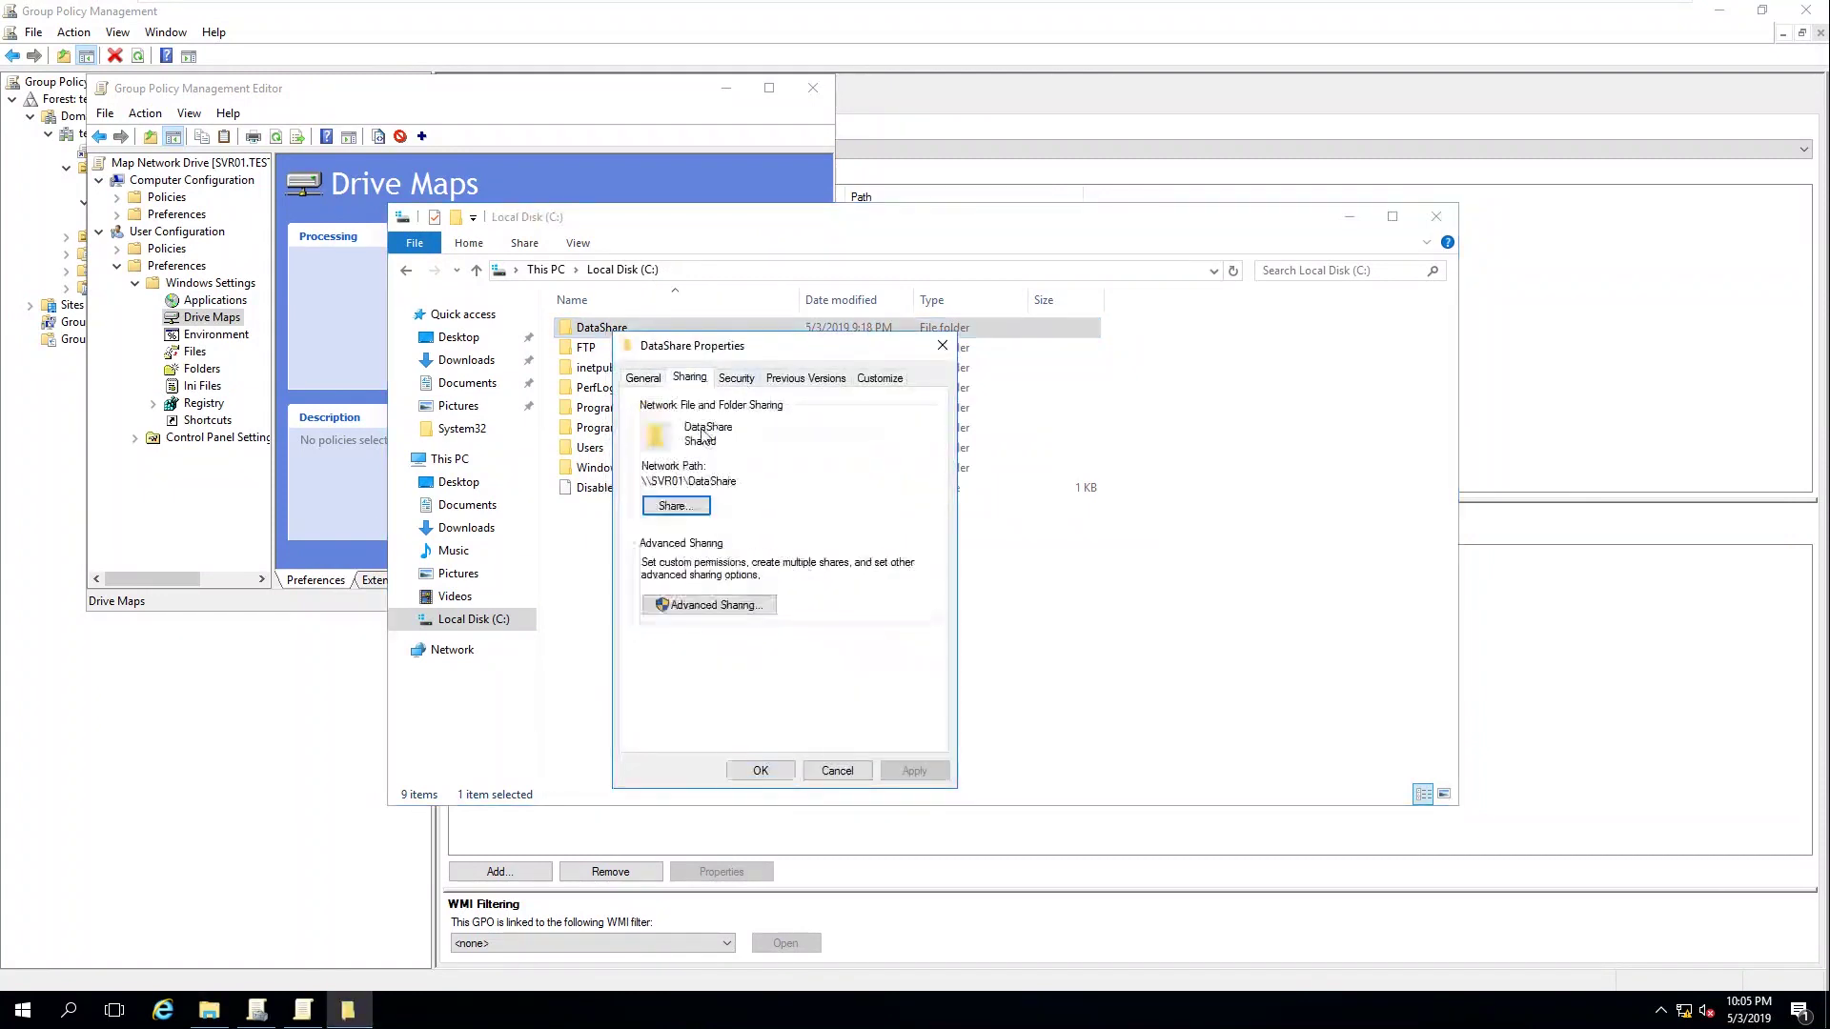
left_click_drag(749, 482, 638, 484)
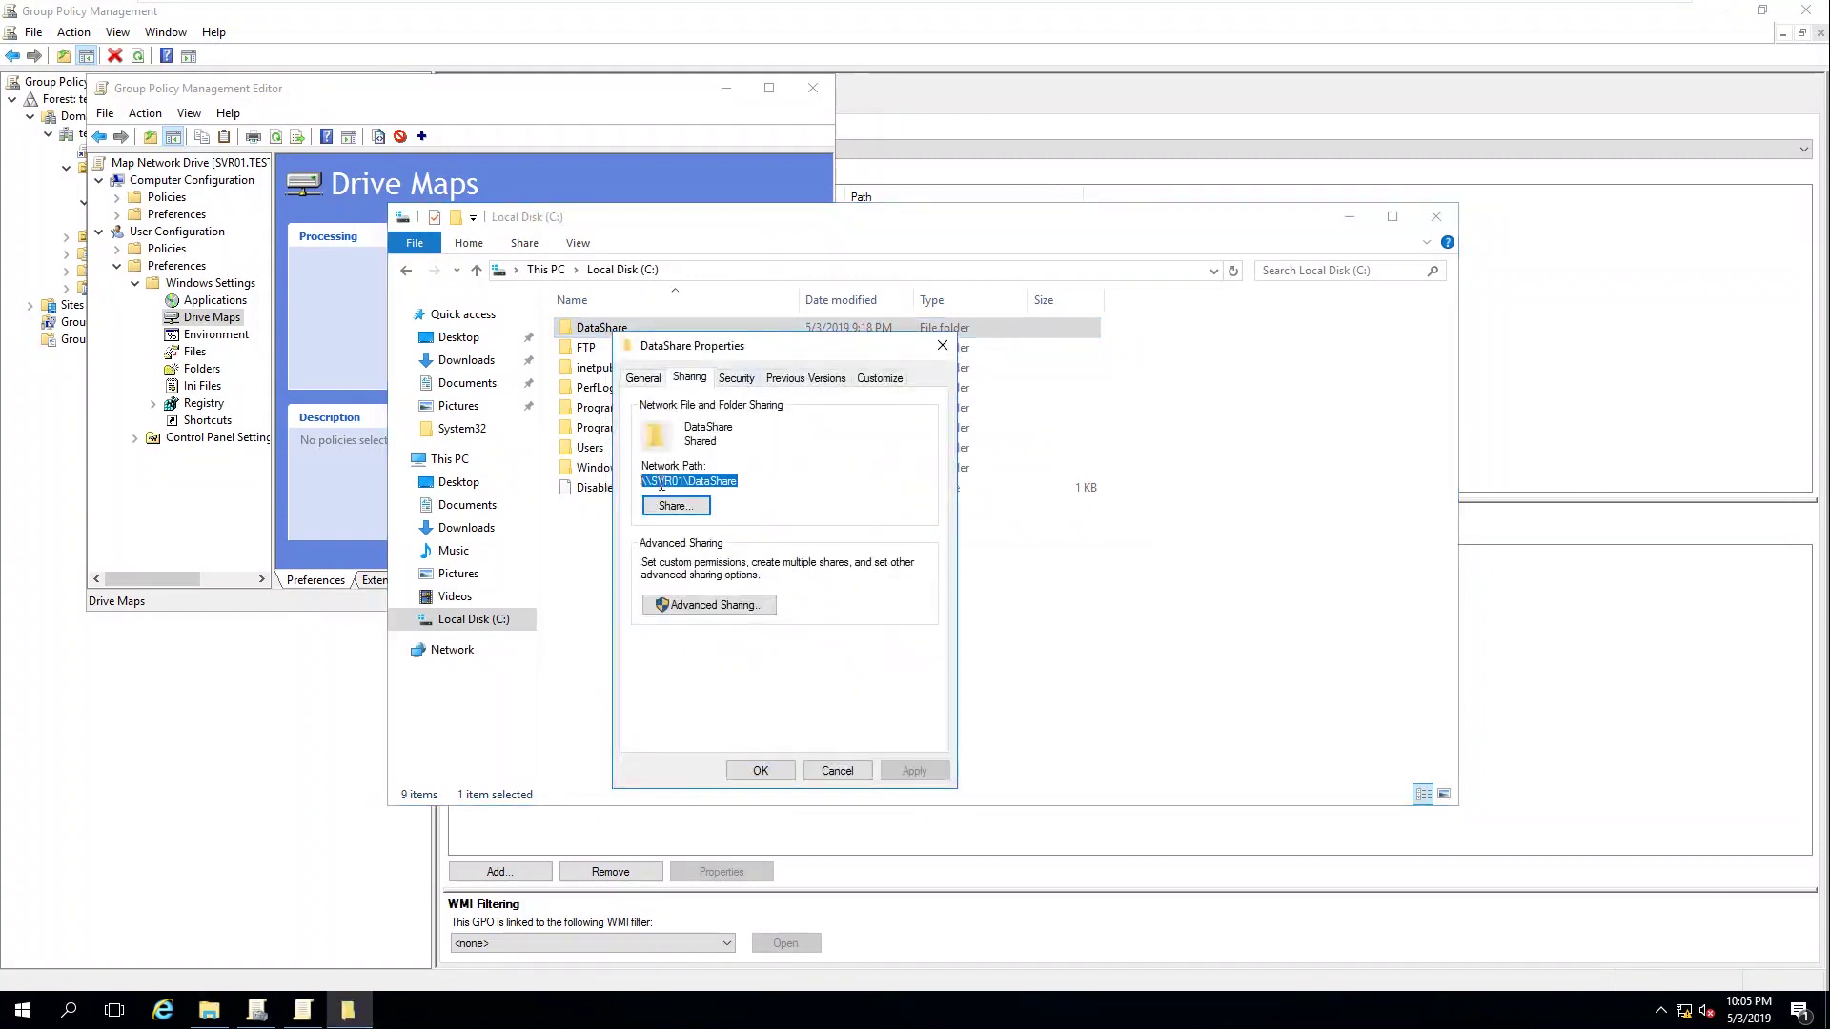
right_click(661, 485)
left_click(717, 545)
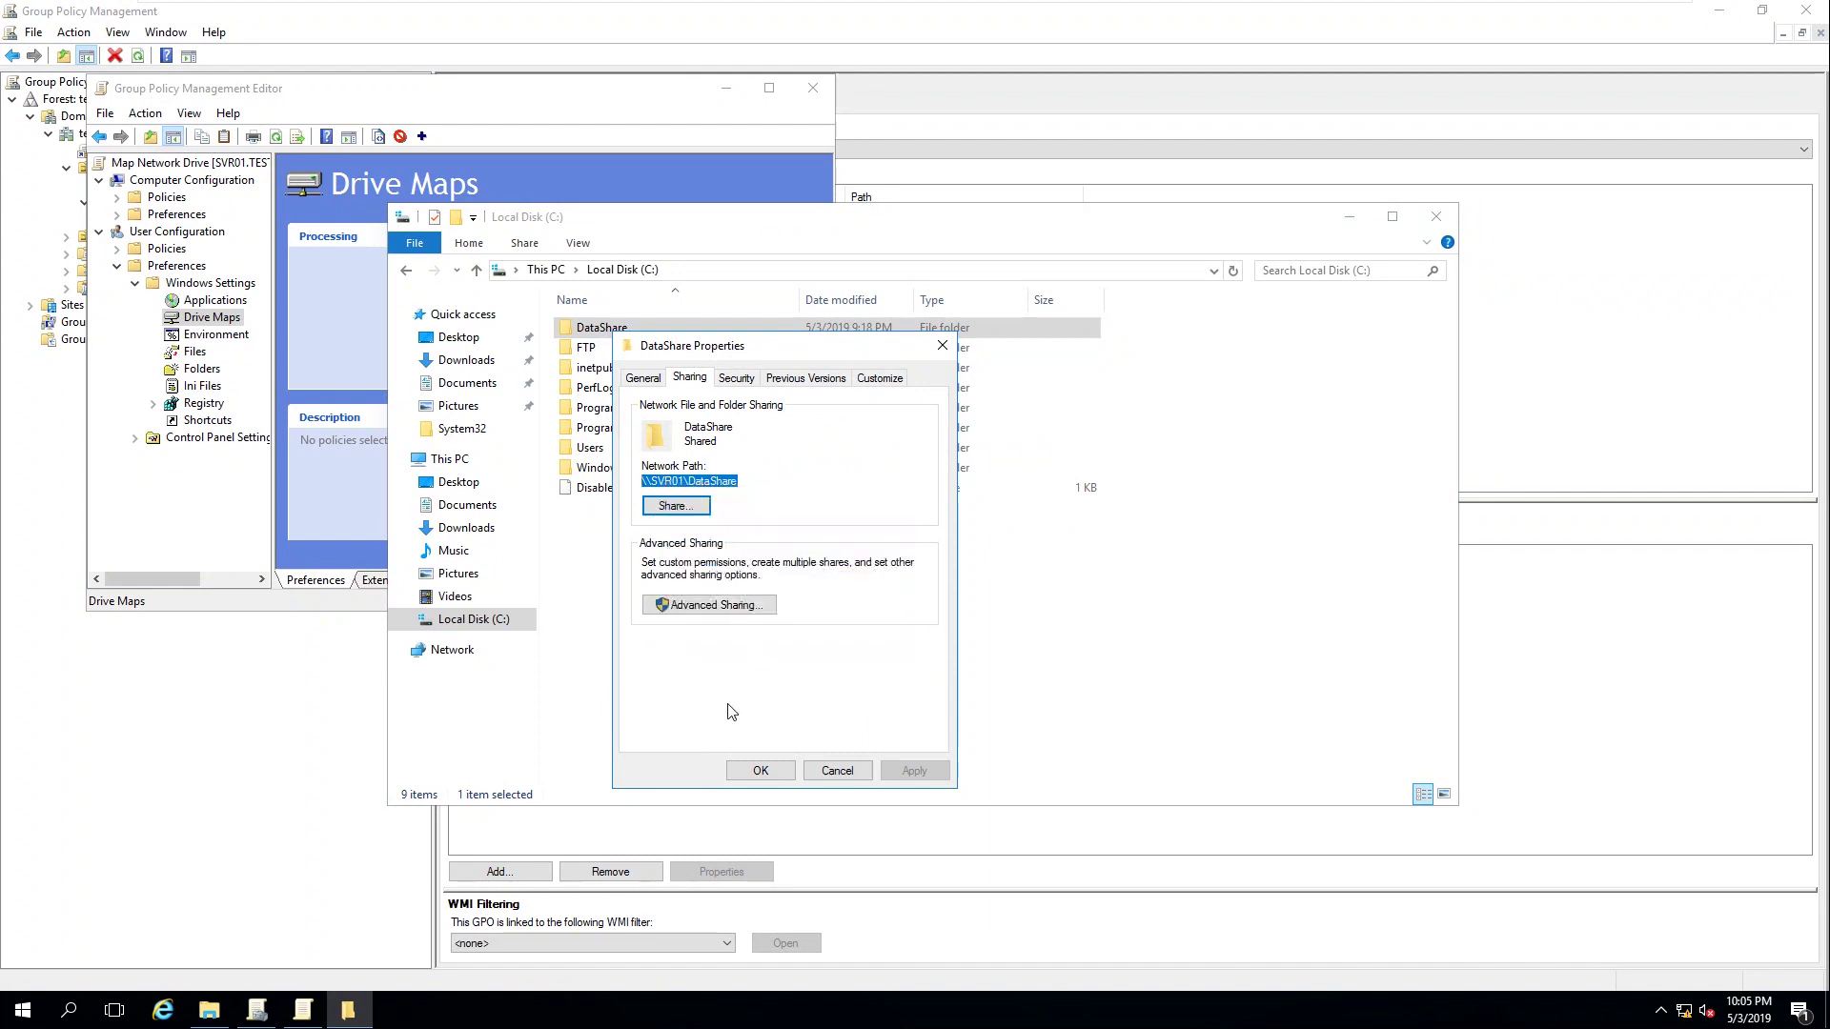
left_click(760, 771)
left_click(1437, 216)
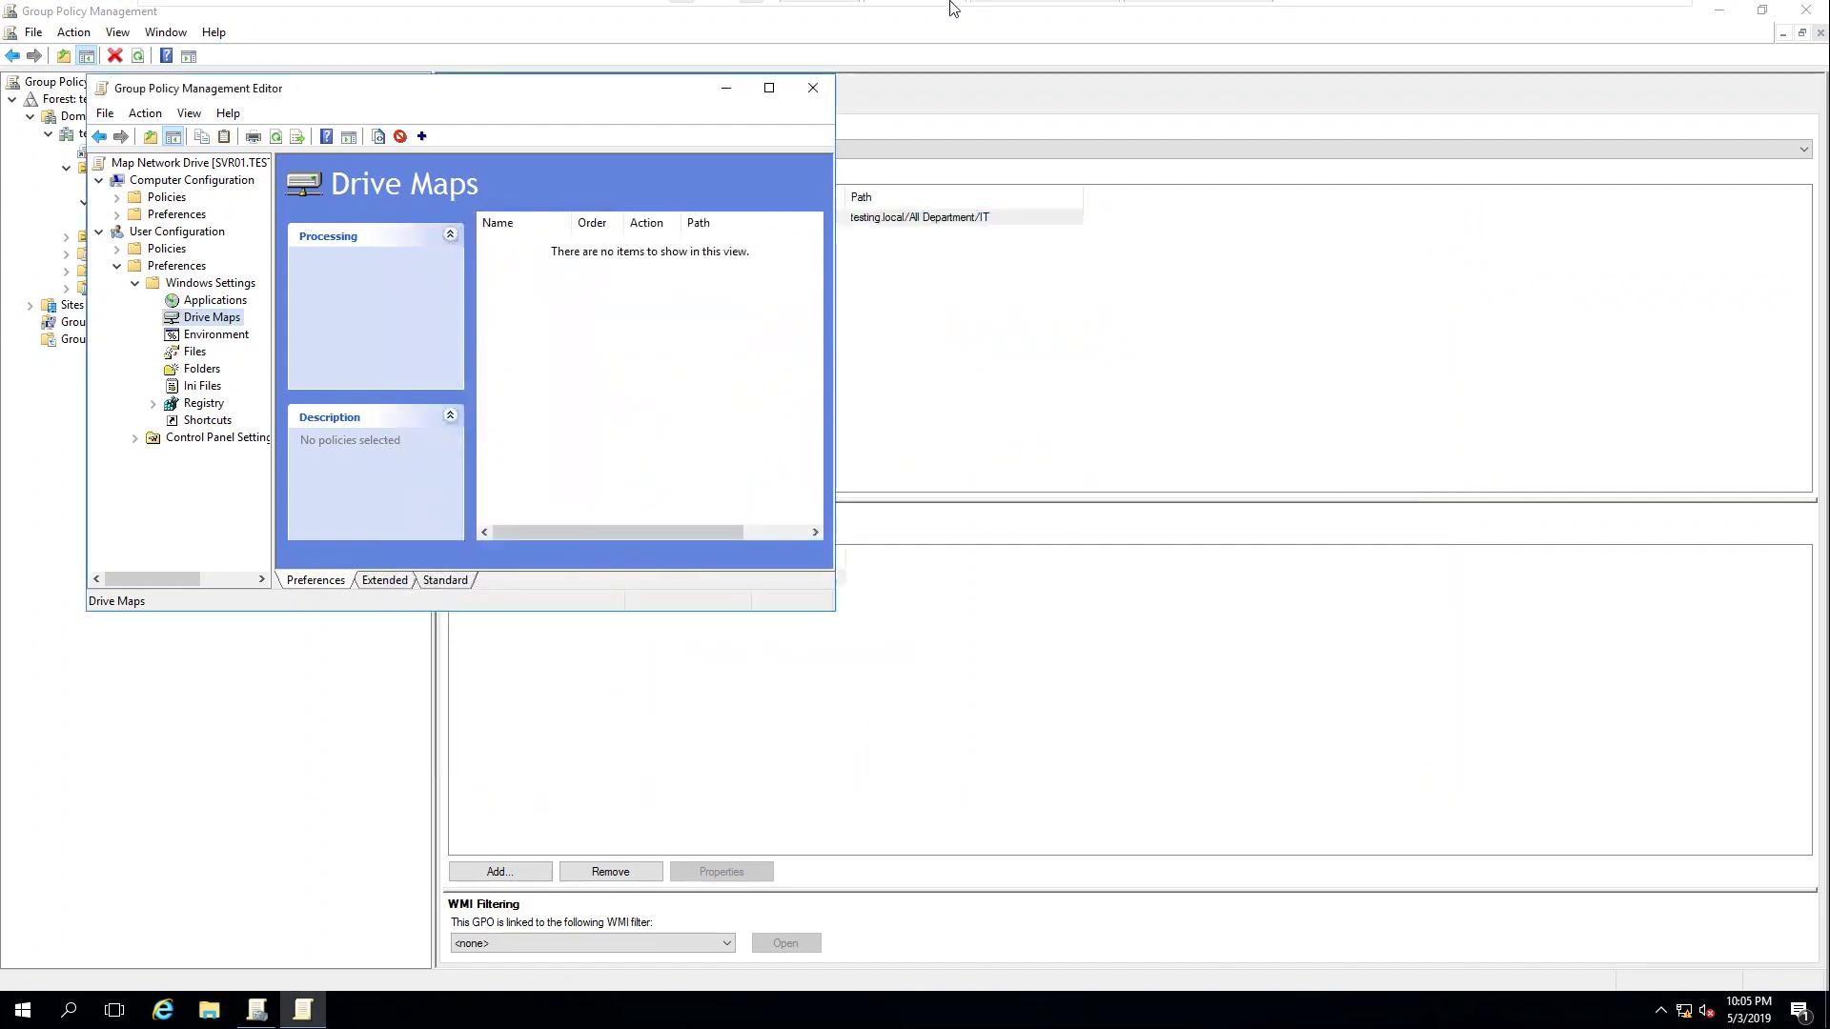
- Switch to the WIN10-User01 x64 virtual machine and sign in to the IT1 account with its password
left_click(1012, 13)
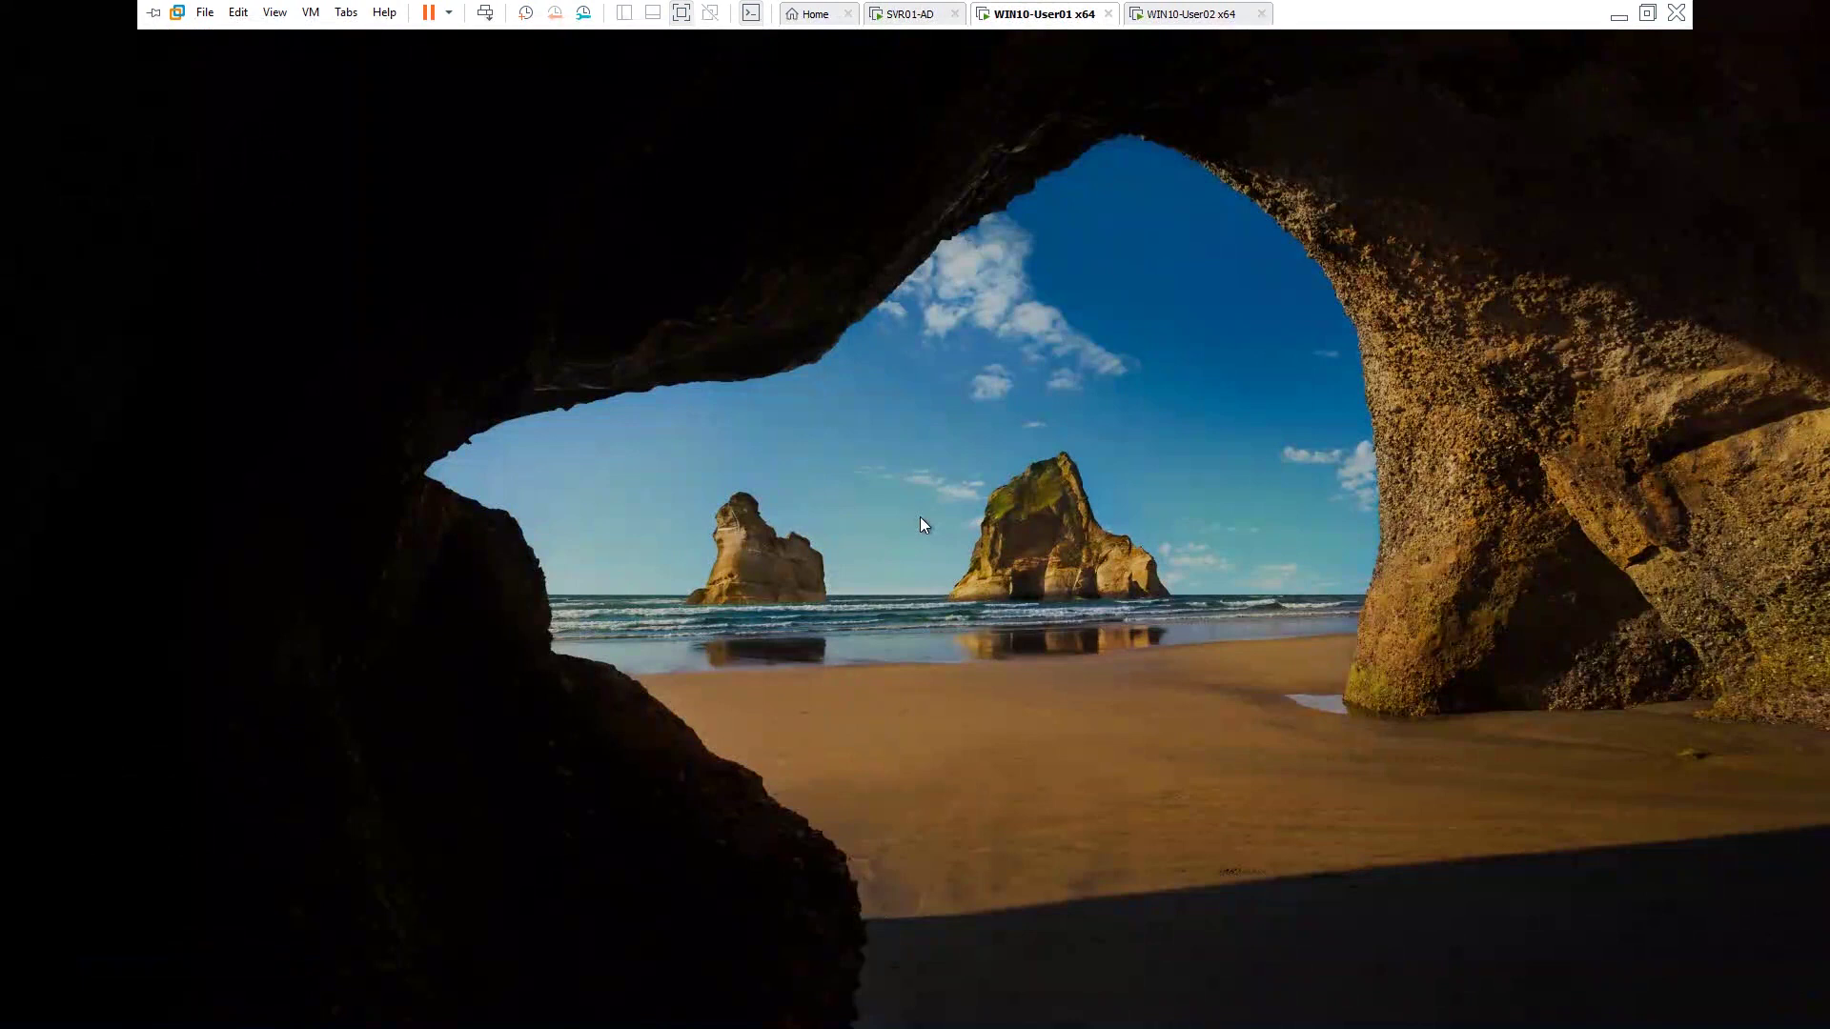
left_click(921, 520)
type("••")
key("BackSpace")
key("BackSpace")
type("•")
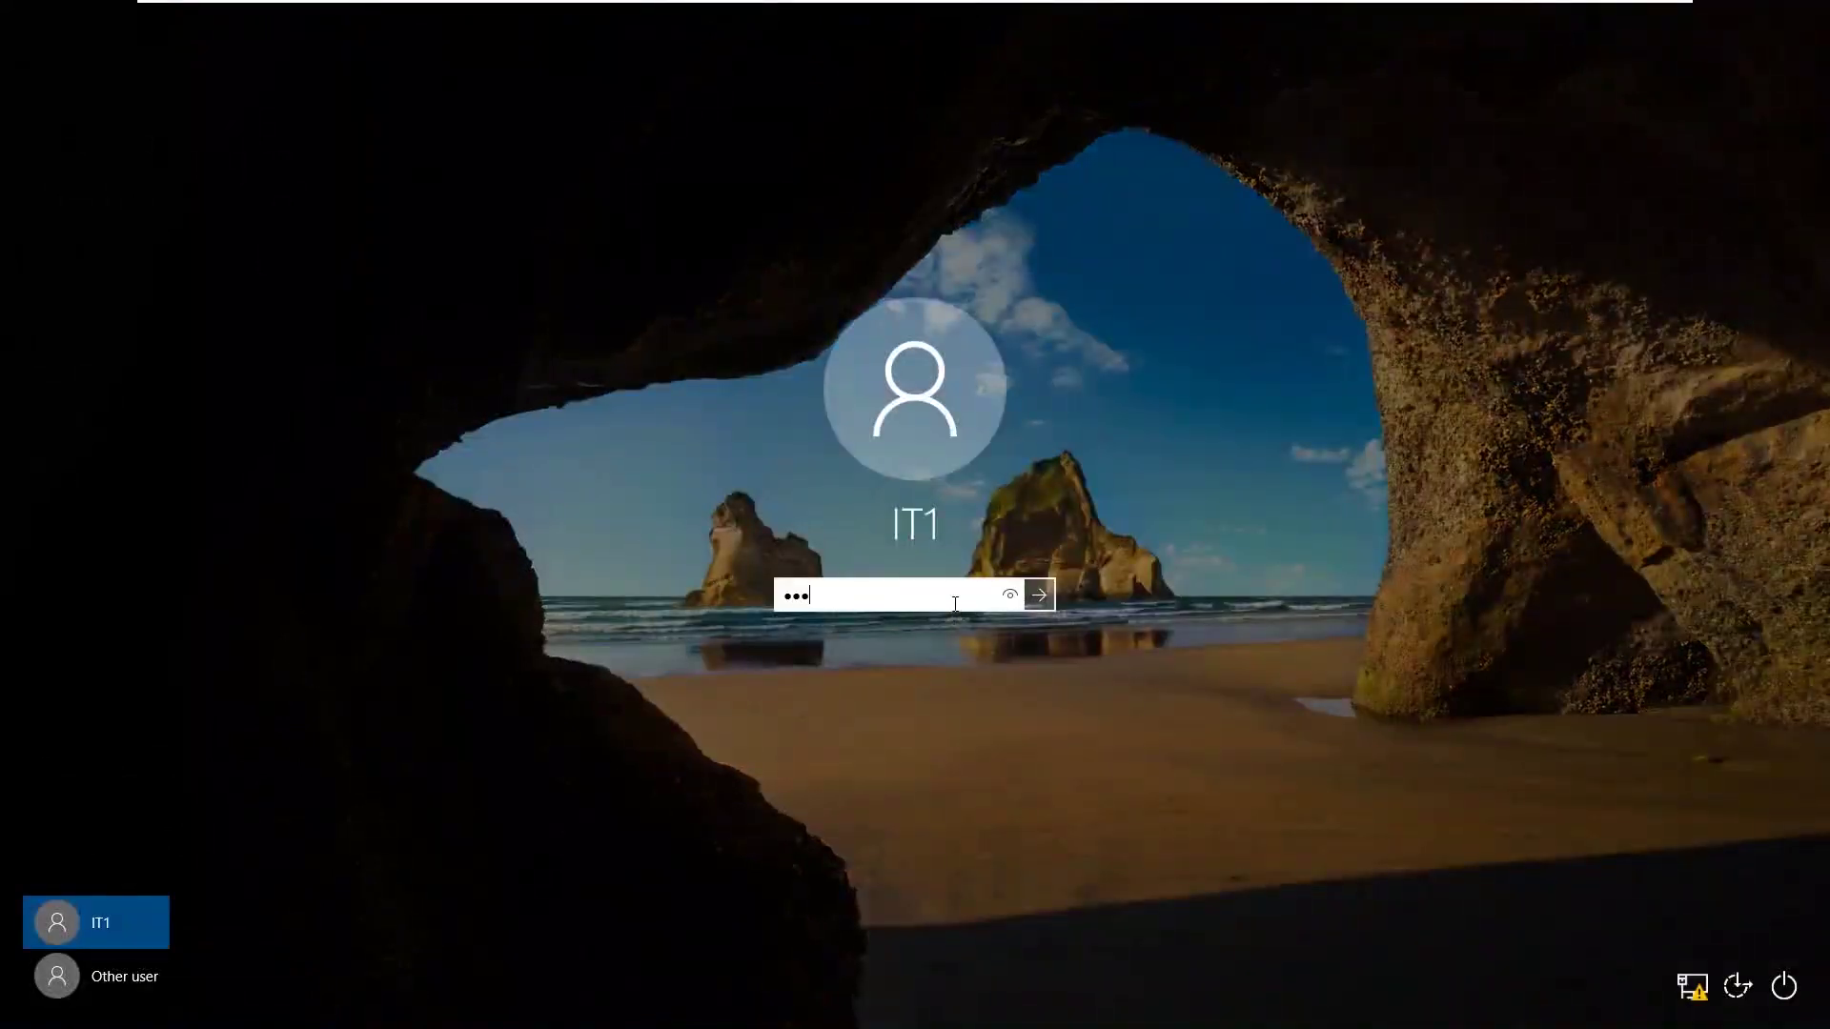
type("••••••••••••••")
key("Return")
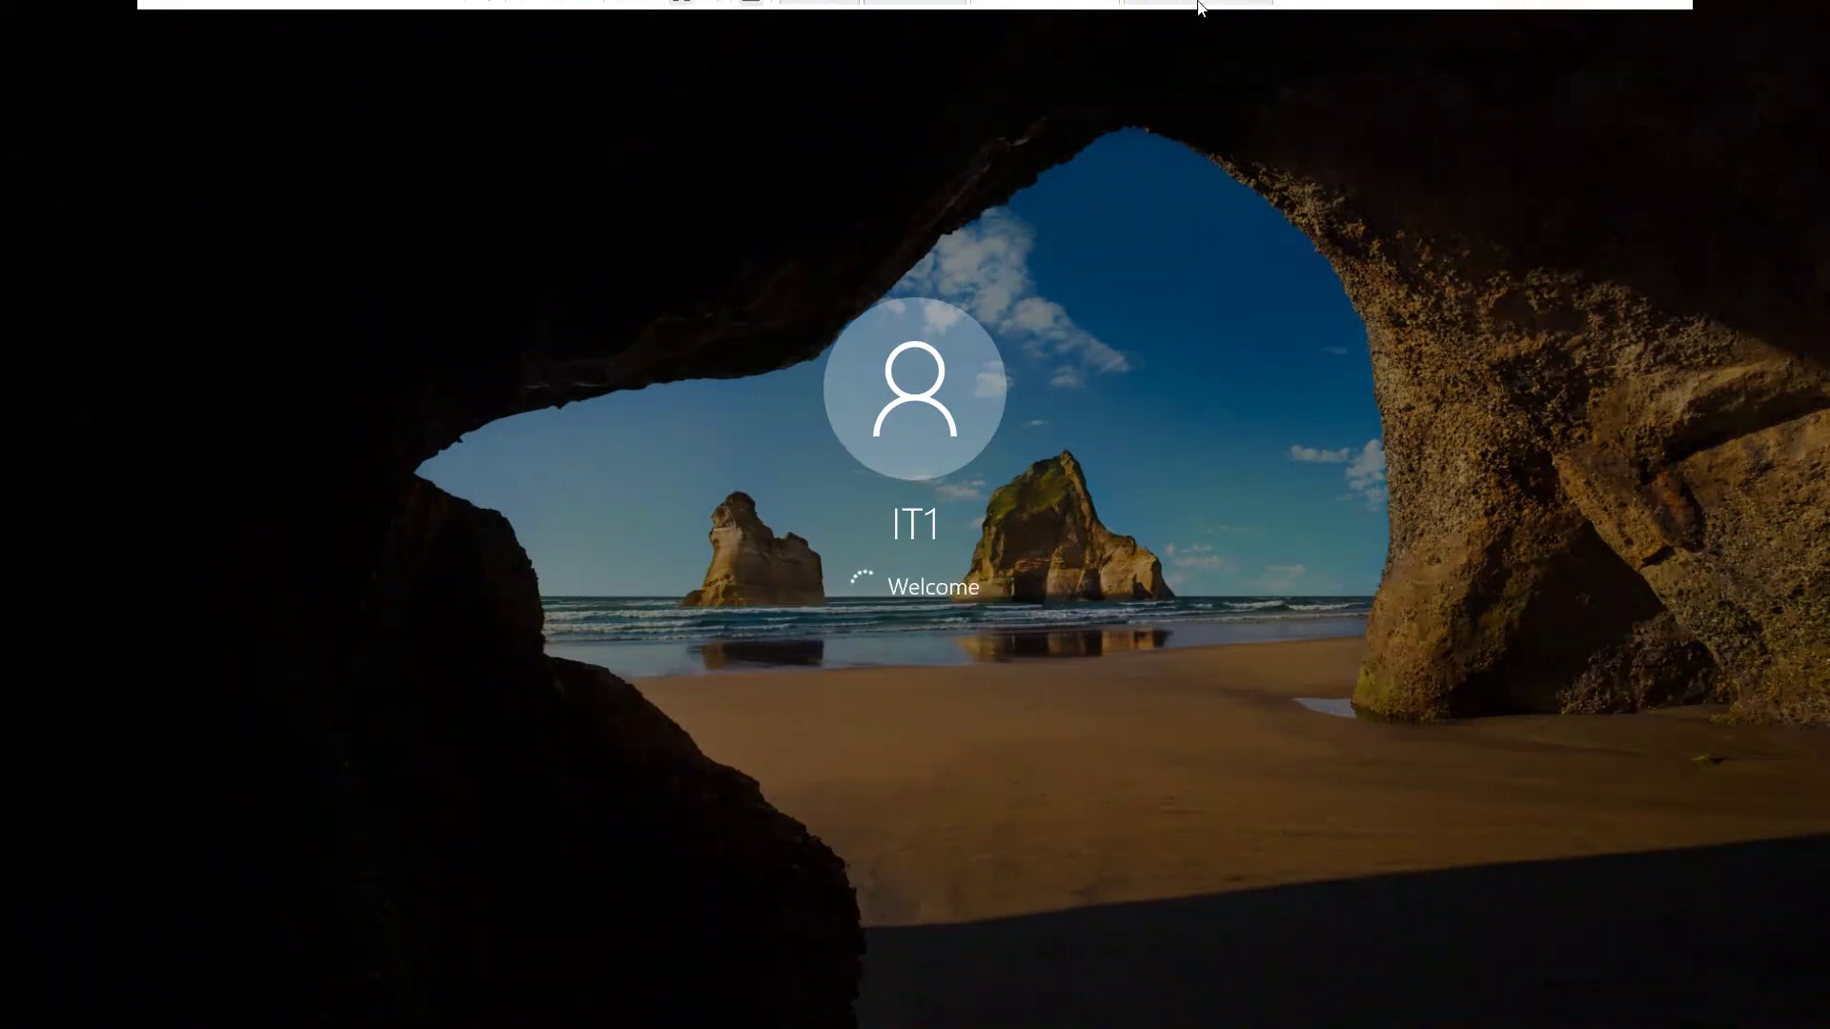
- Switch to the WIN10-User02 x64 virtual machine and sign in to the H1 account with its password
left_click(1193, 13)
left_click(974, 550)
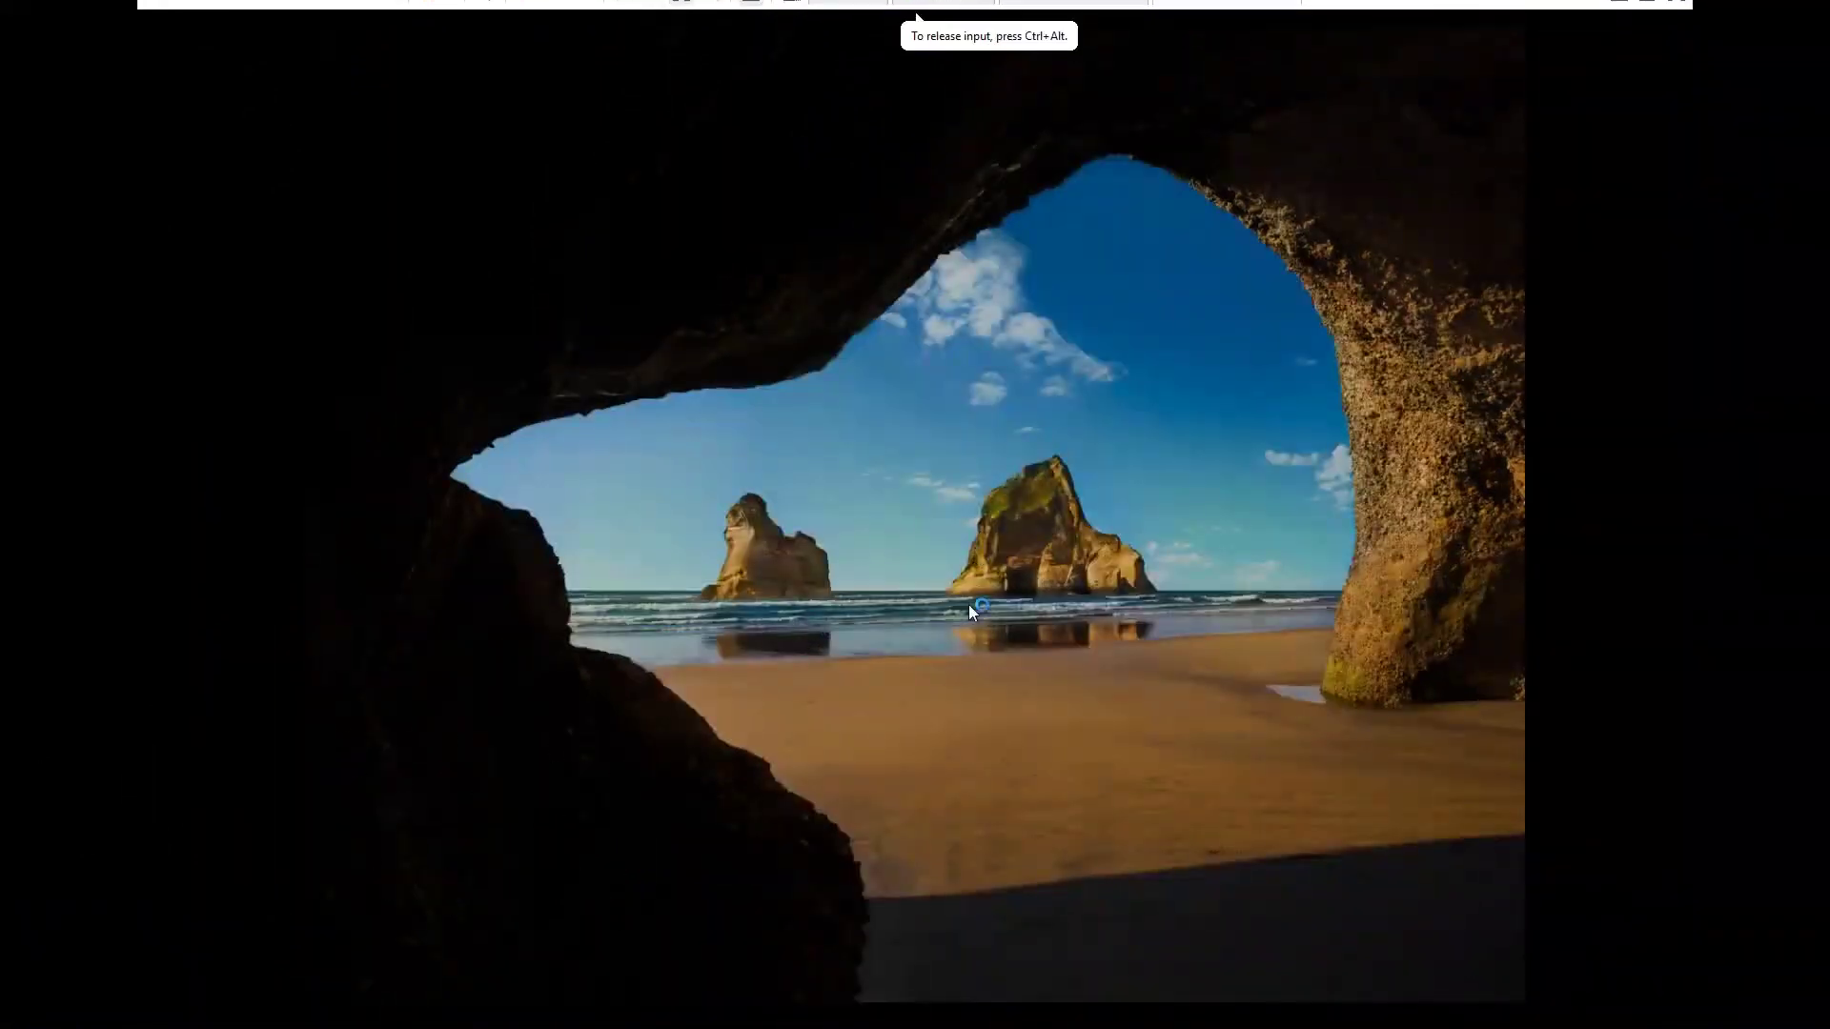
type("••••••")
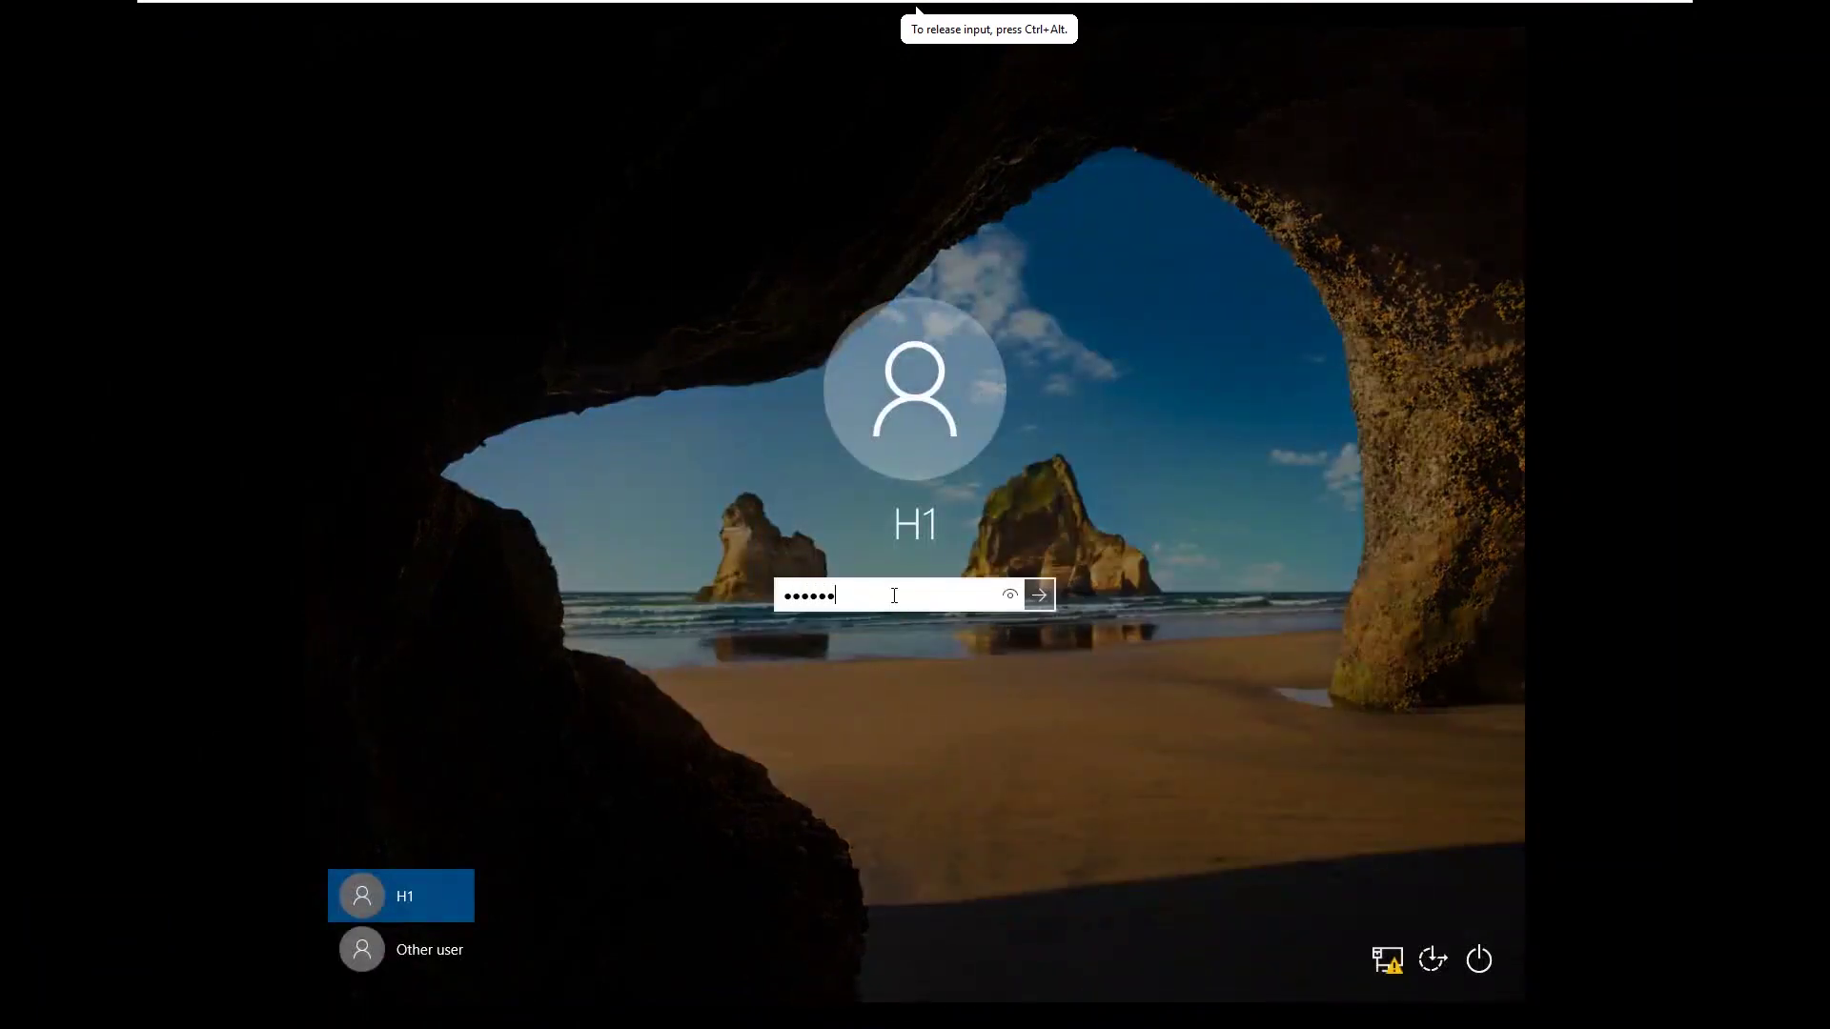
type("••••••")
key("Return")
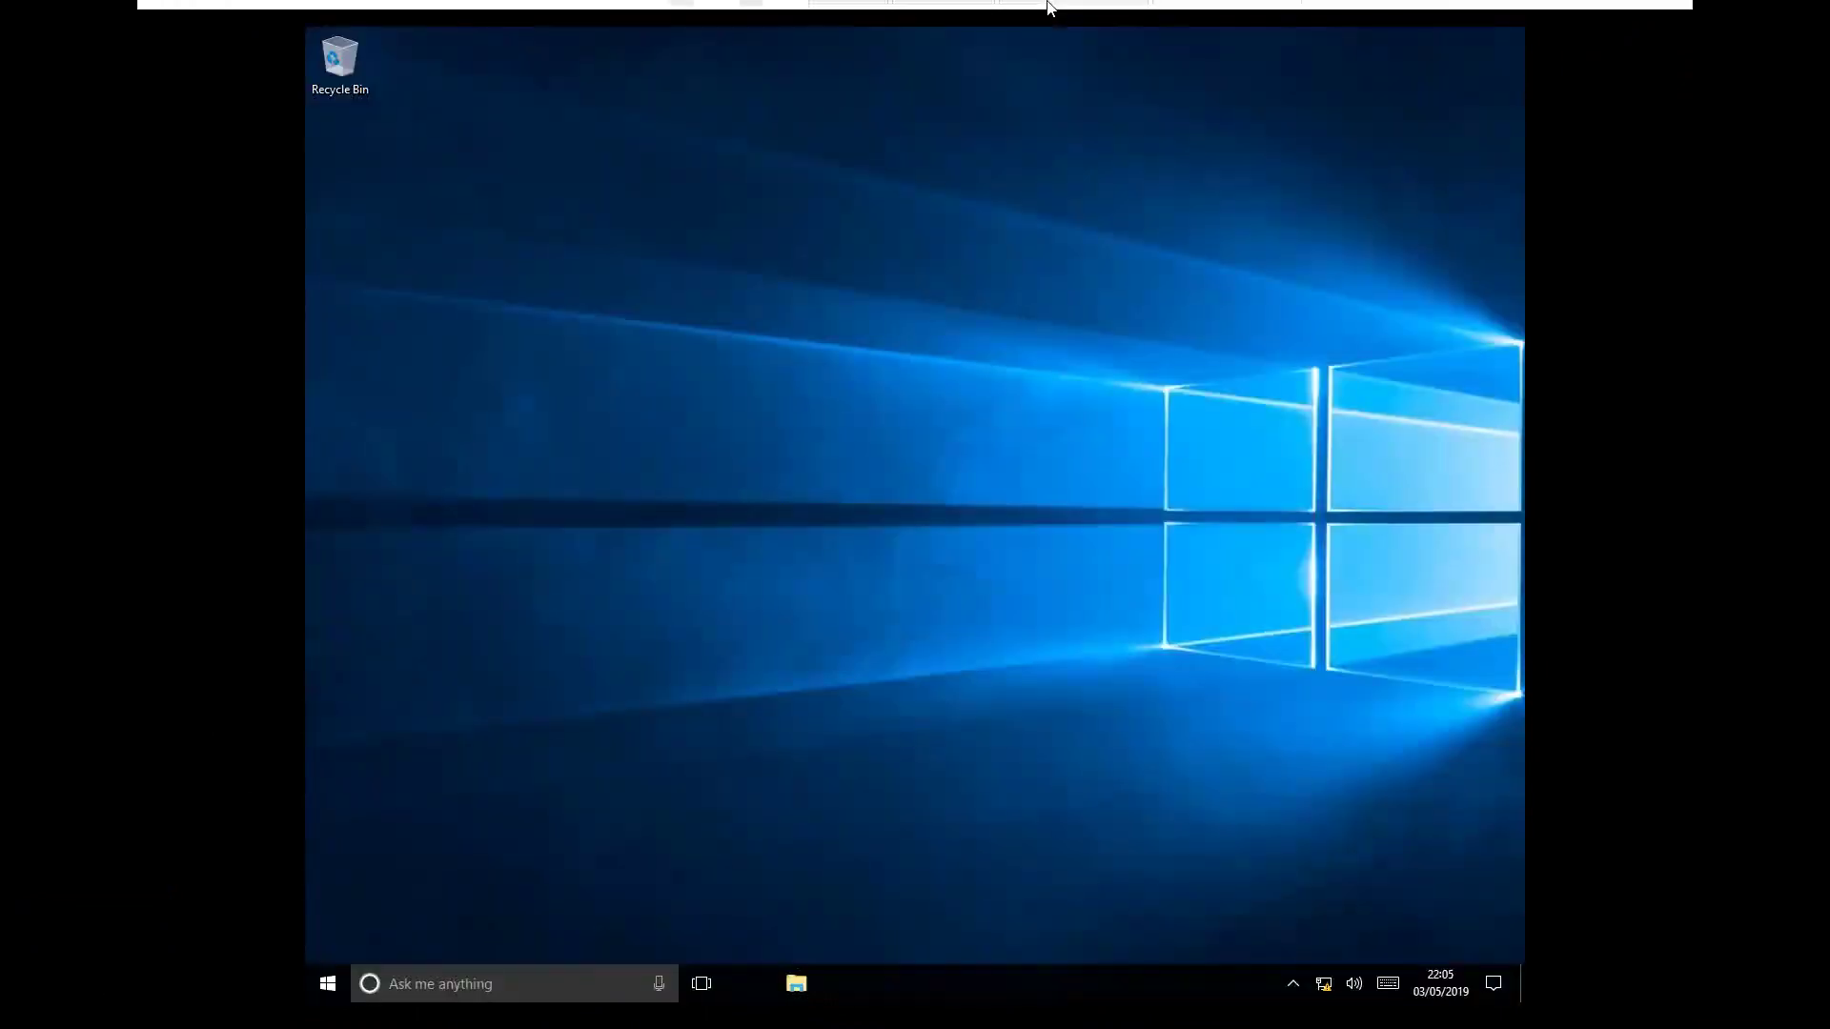
- Check File Explorer for mapped network drives on both WIN10-User02 x64 and WIN10-User01 x64
left_click(799, 990)
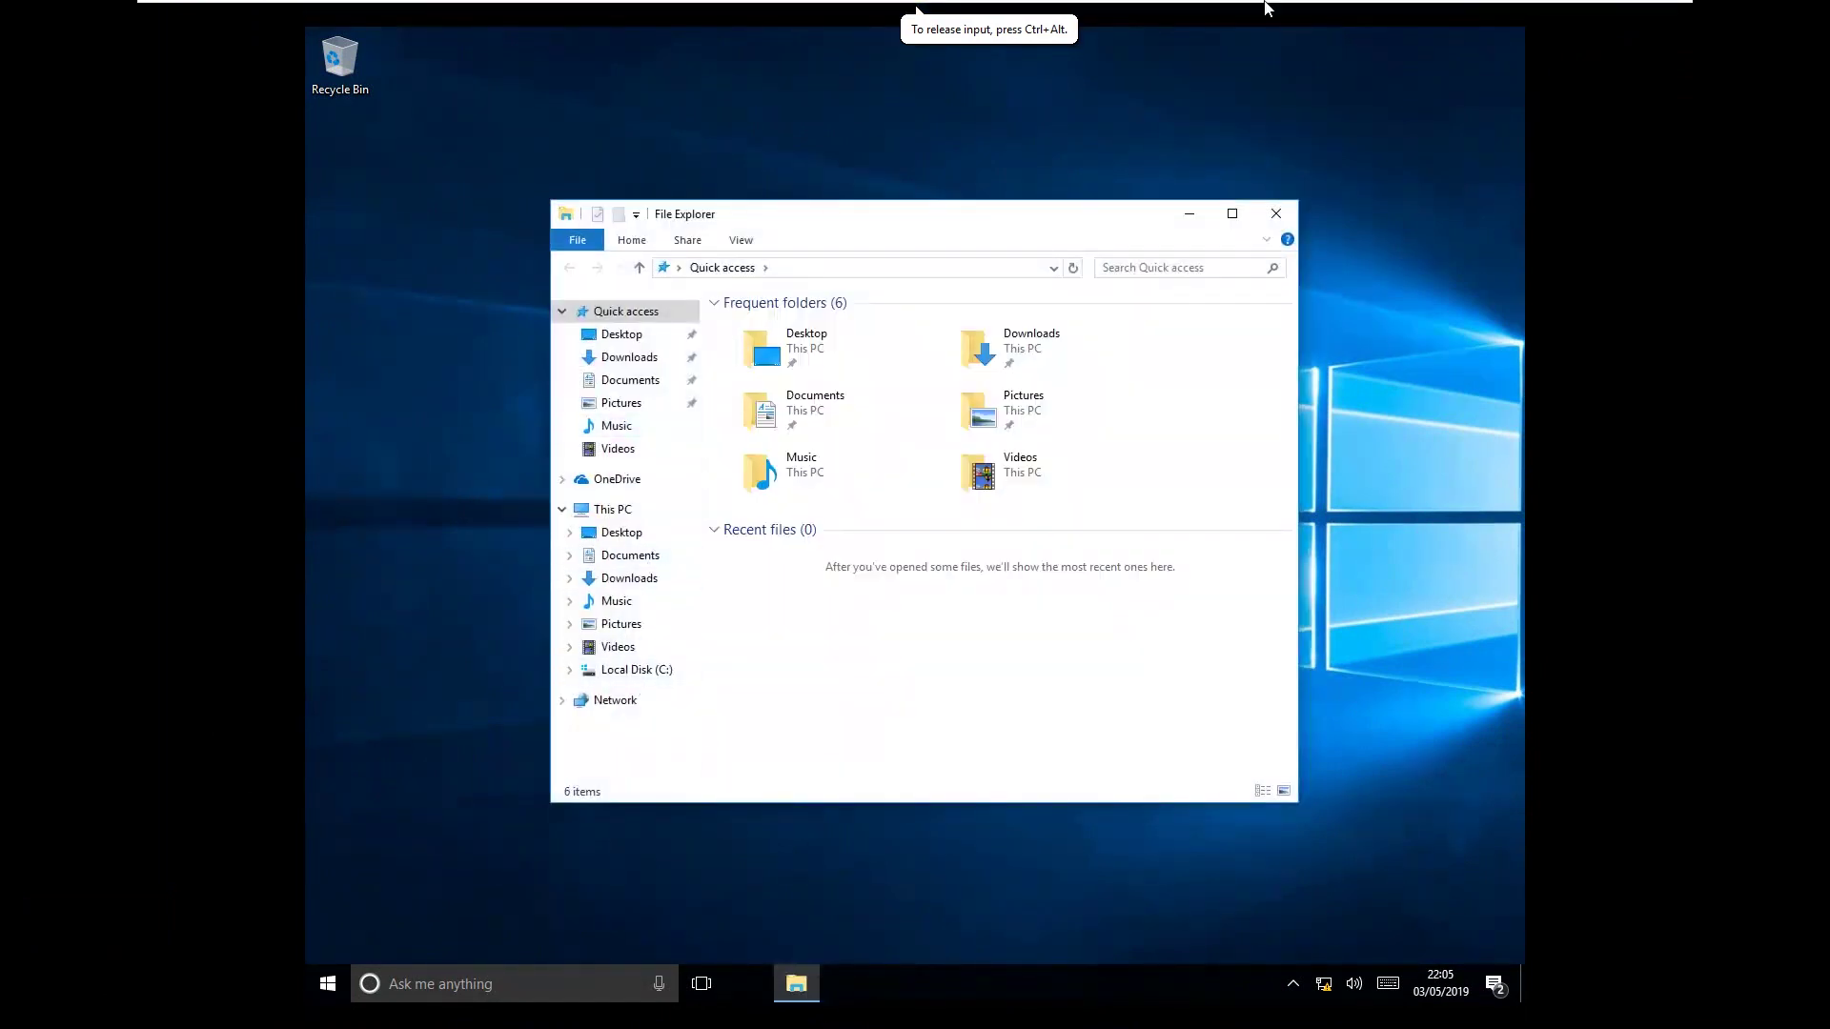
left_click(636, 671)
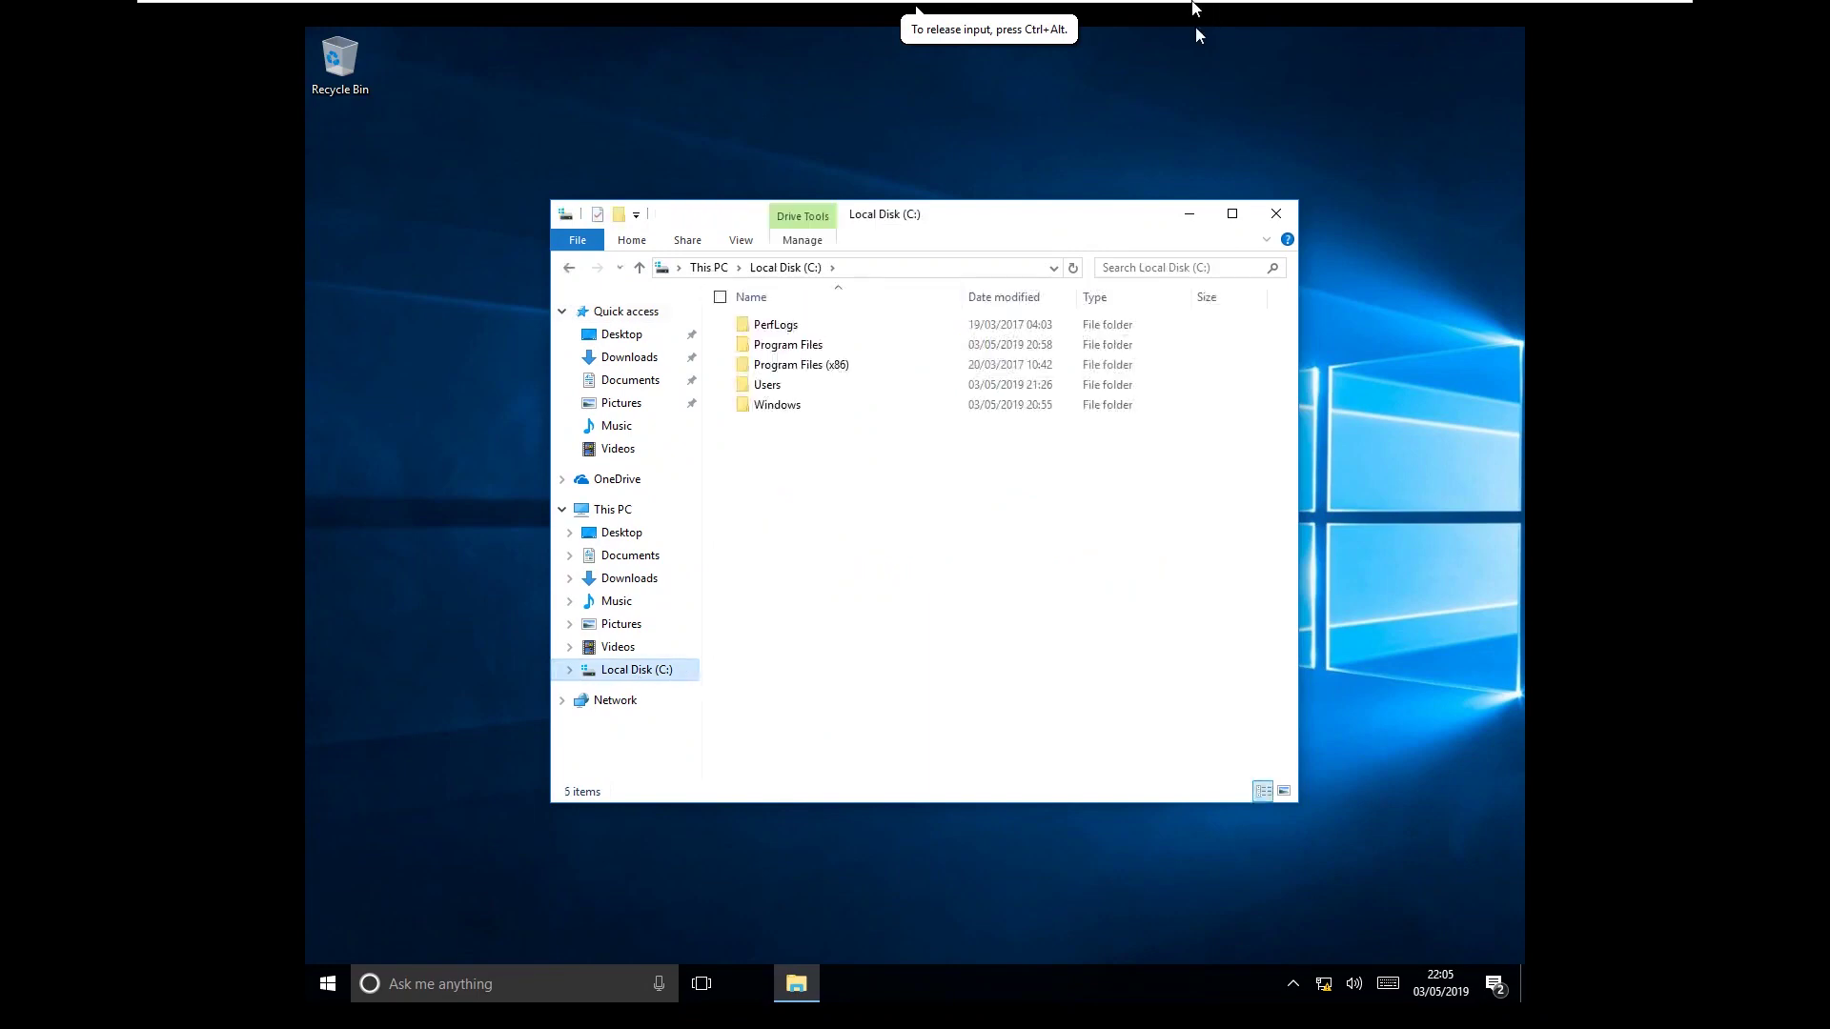
left_click(1091, 8)
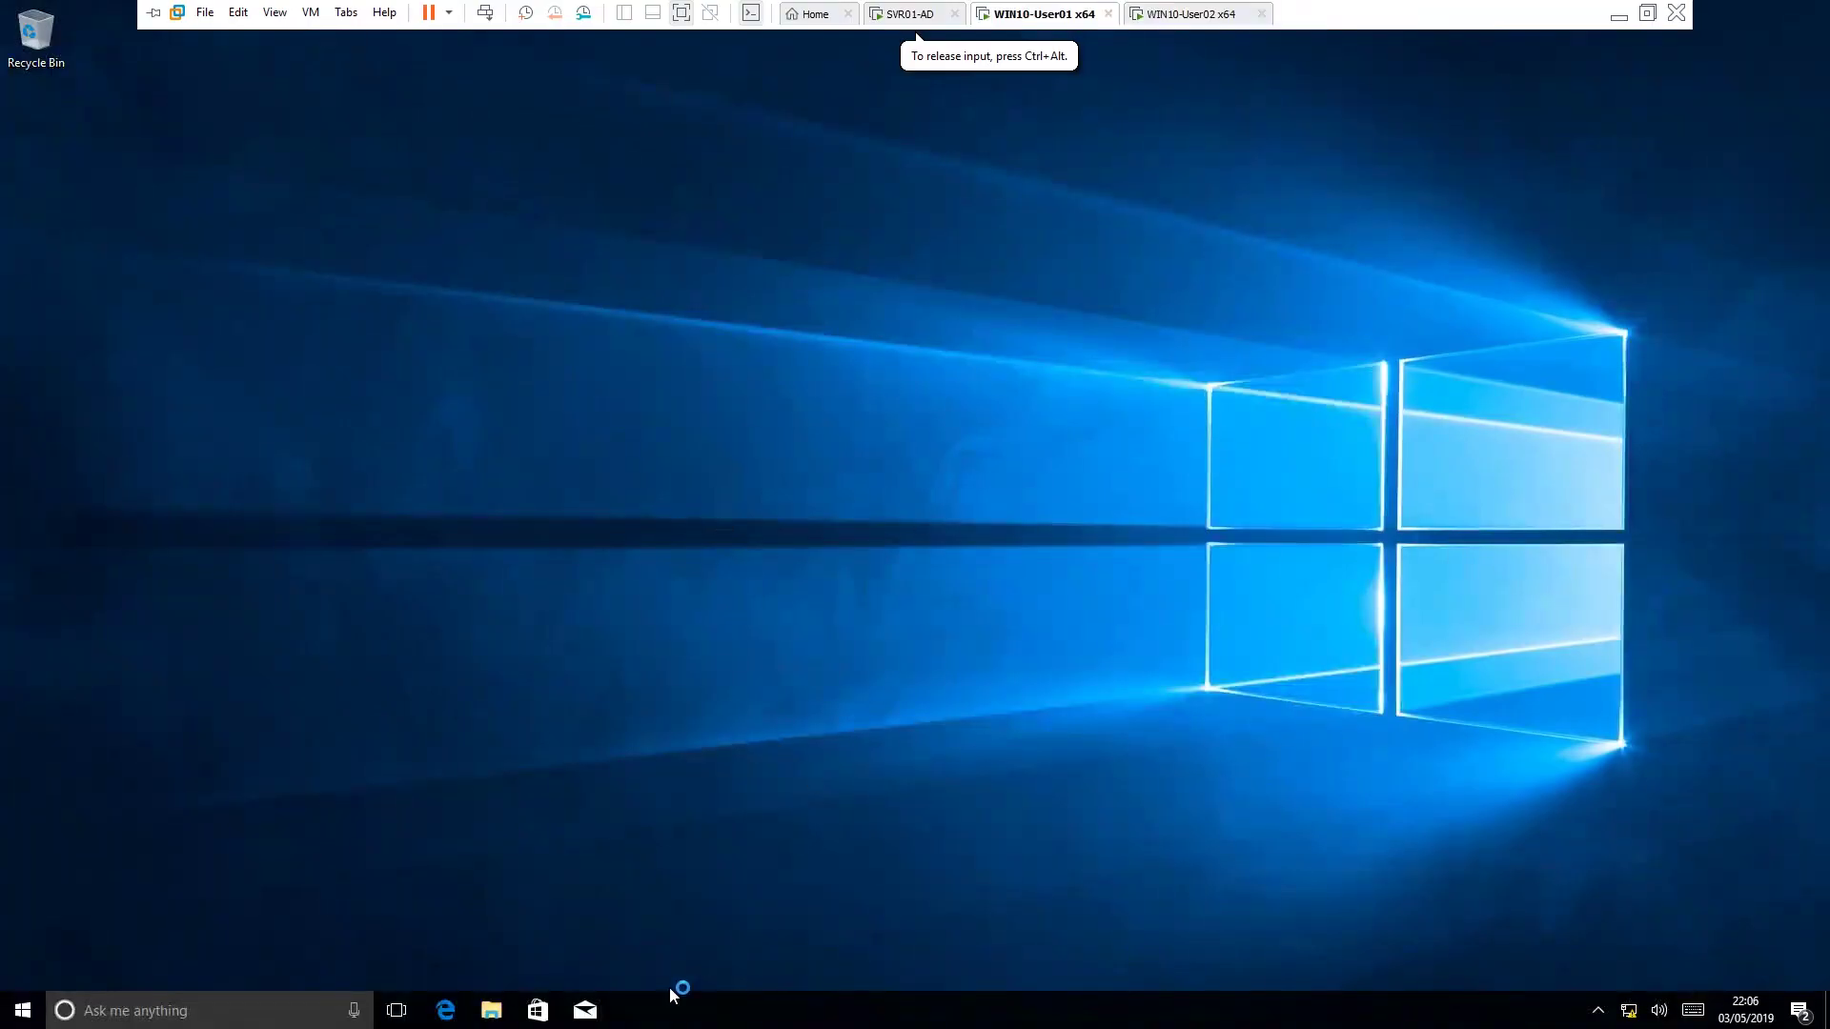
left_click(496, 1008)
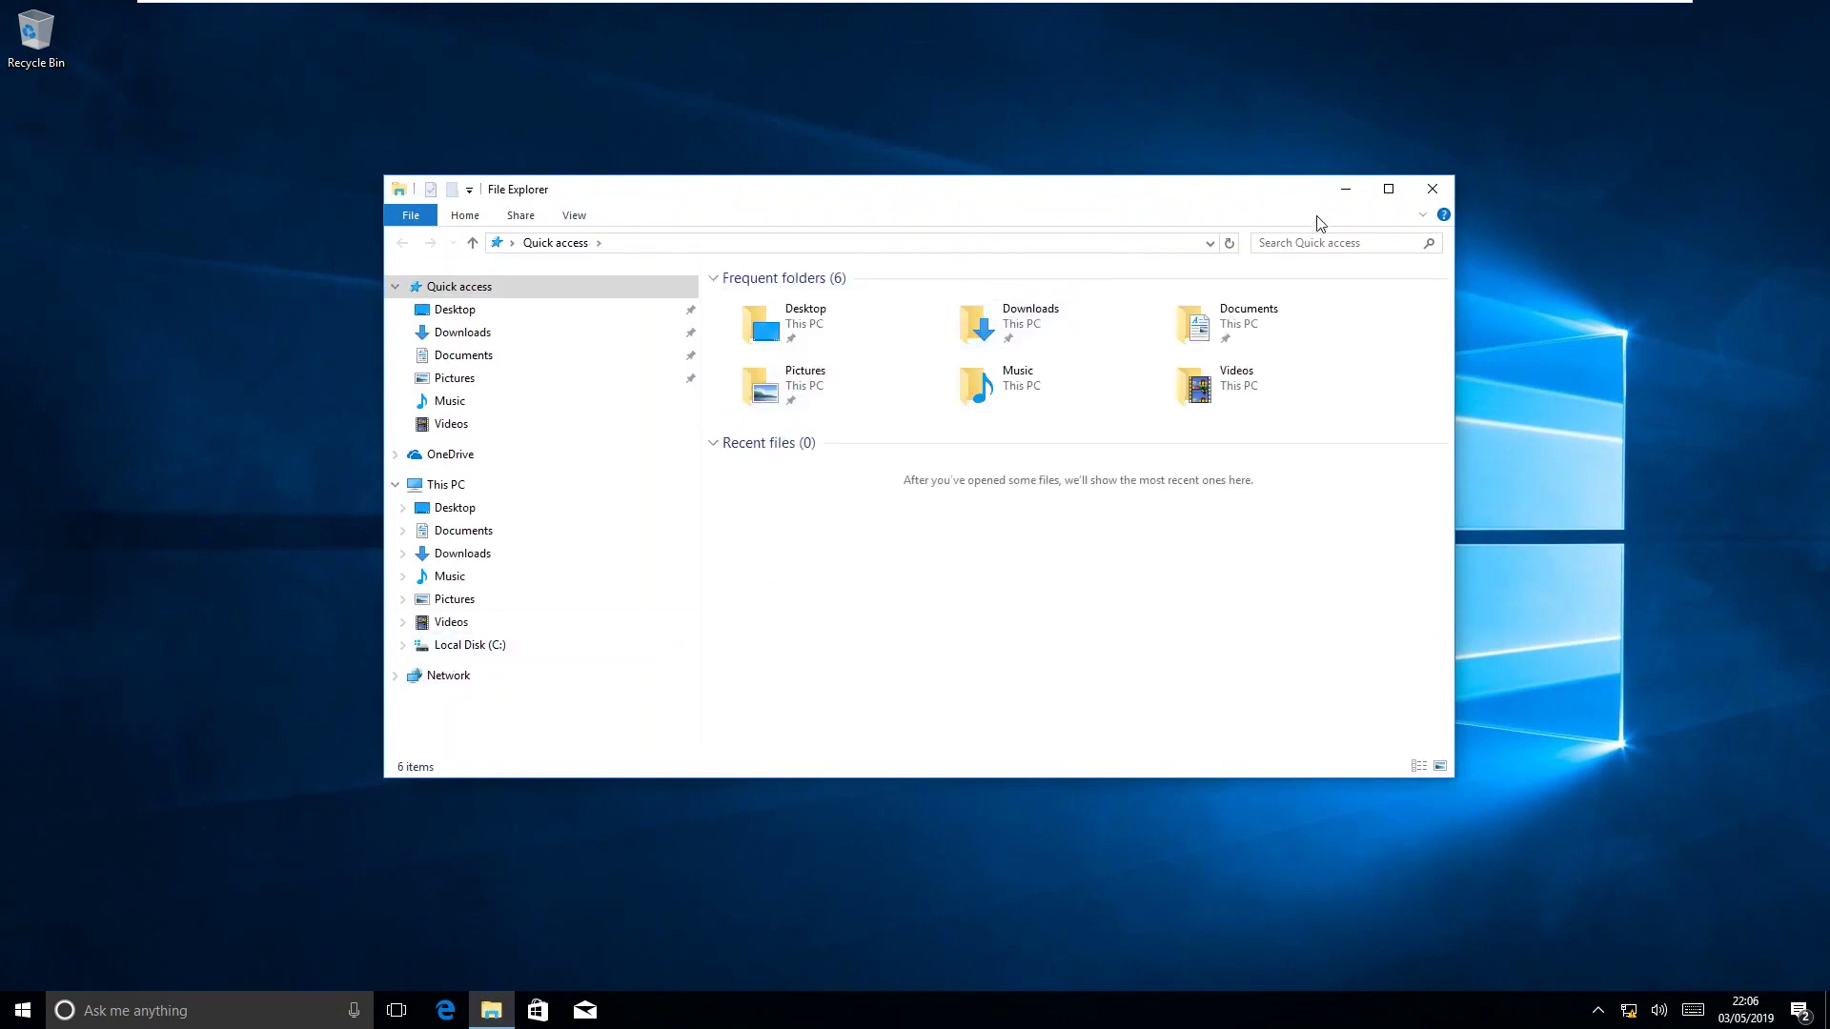
left_click(1436, 192)
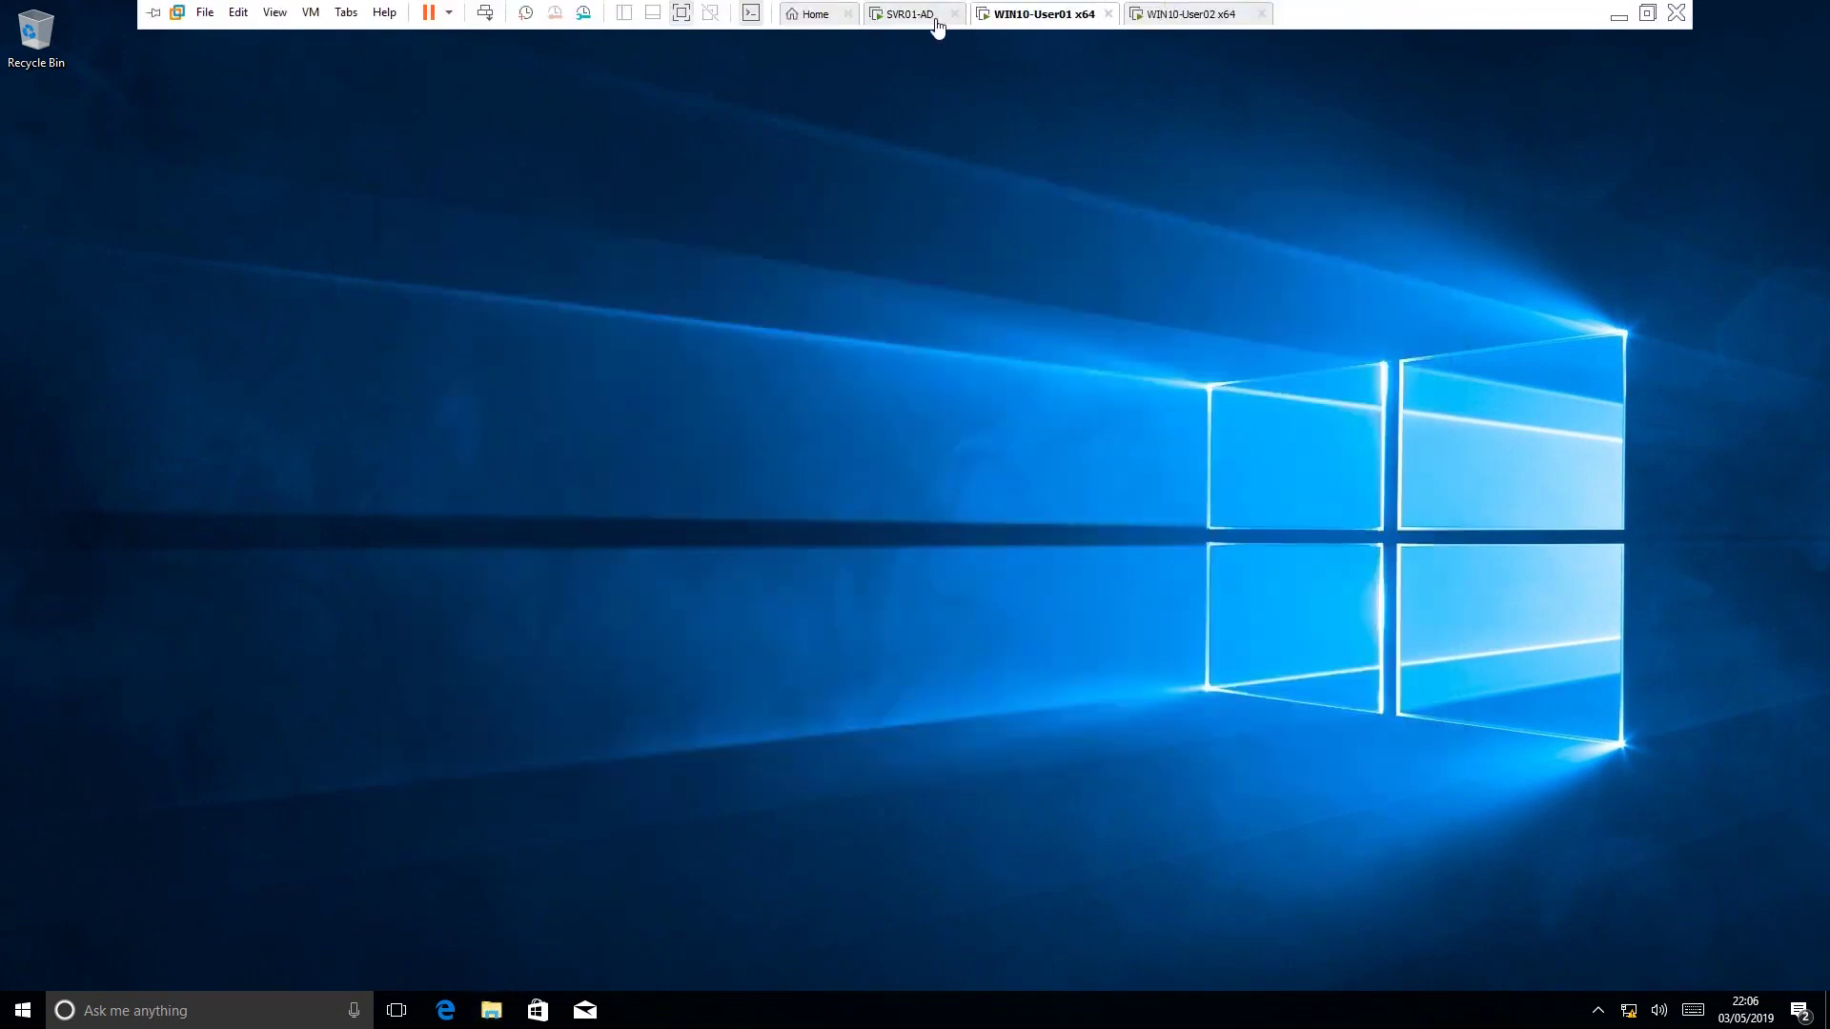
- Sign out of Windows on the WIN10-User01 x64 virtual machine
left_click(934, 16)
left_click(1046, 15)
right_click(23, 1011)
mouse_move(186, 964)
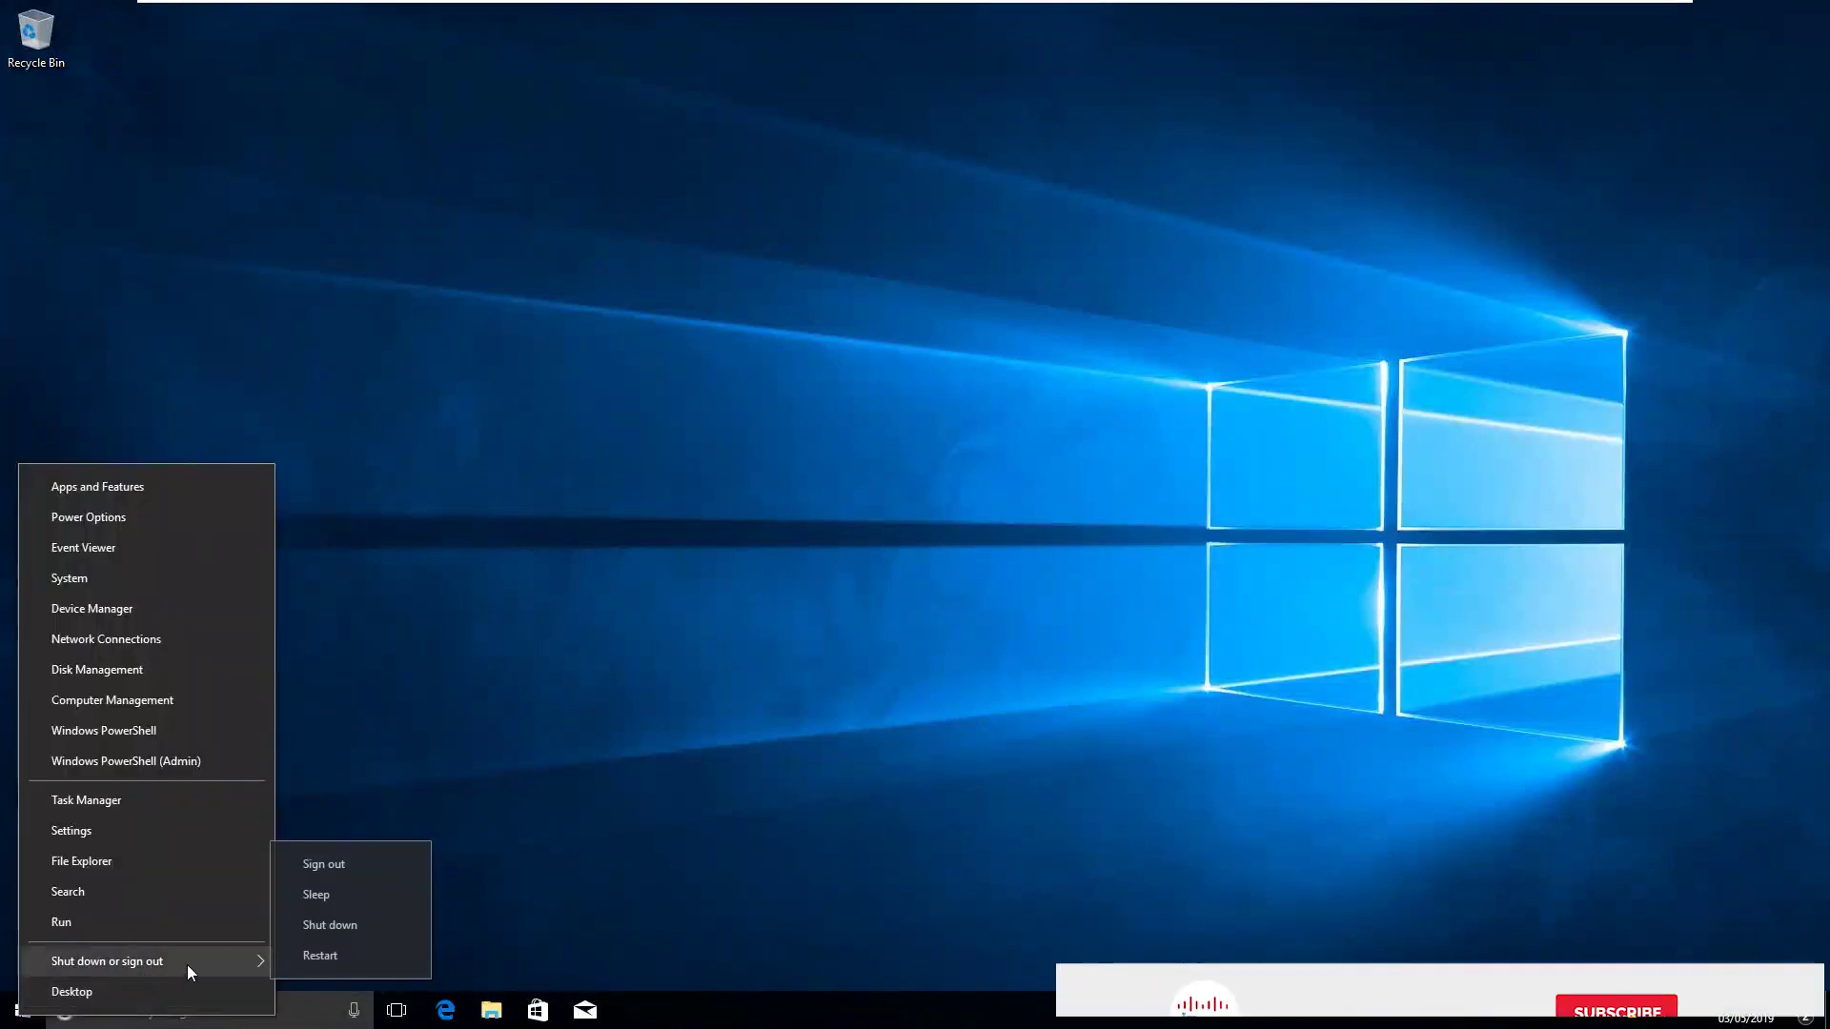
left_click(392, 865)
- Close File Explorer on the WIN10-User02 x64 virtual machine and sign out of Windows there
left_click(1197, 15)
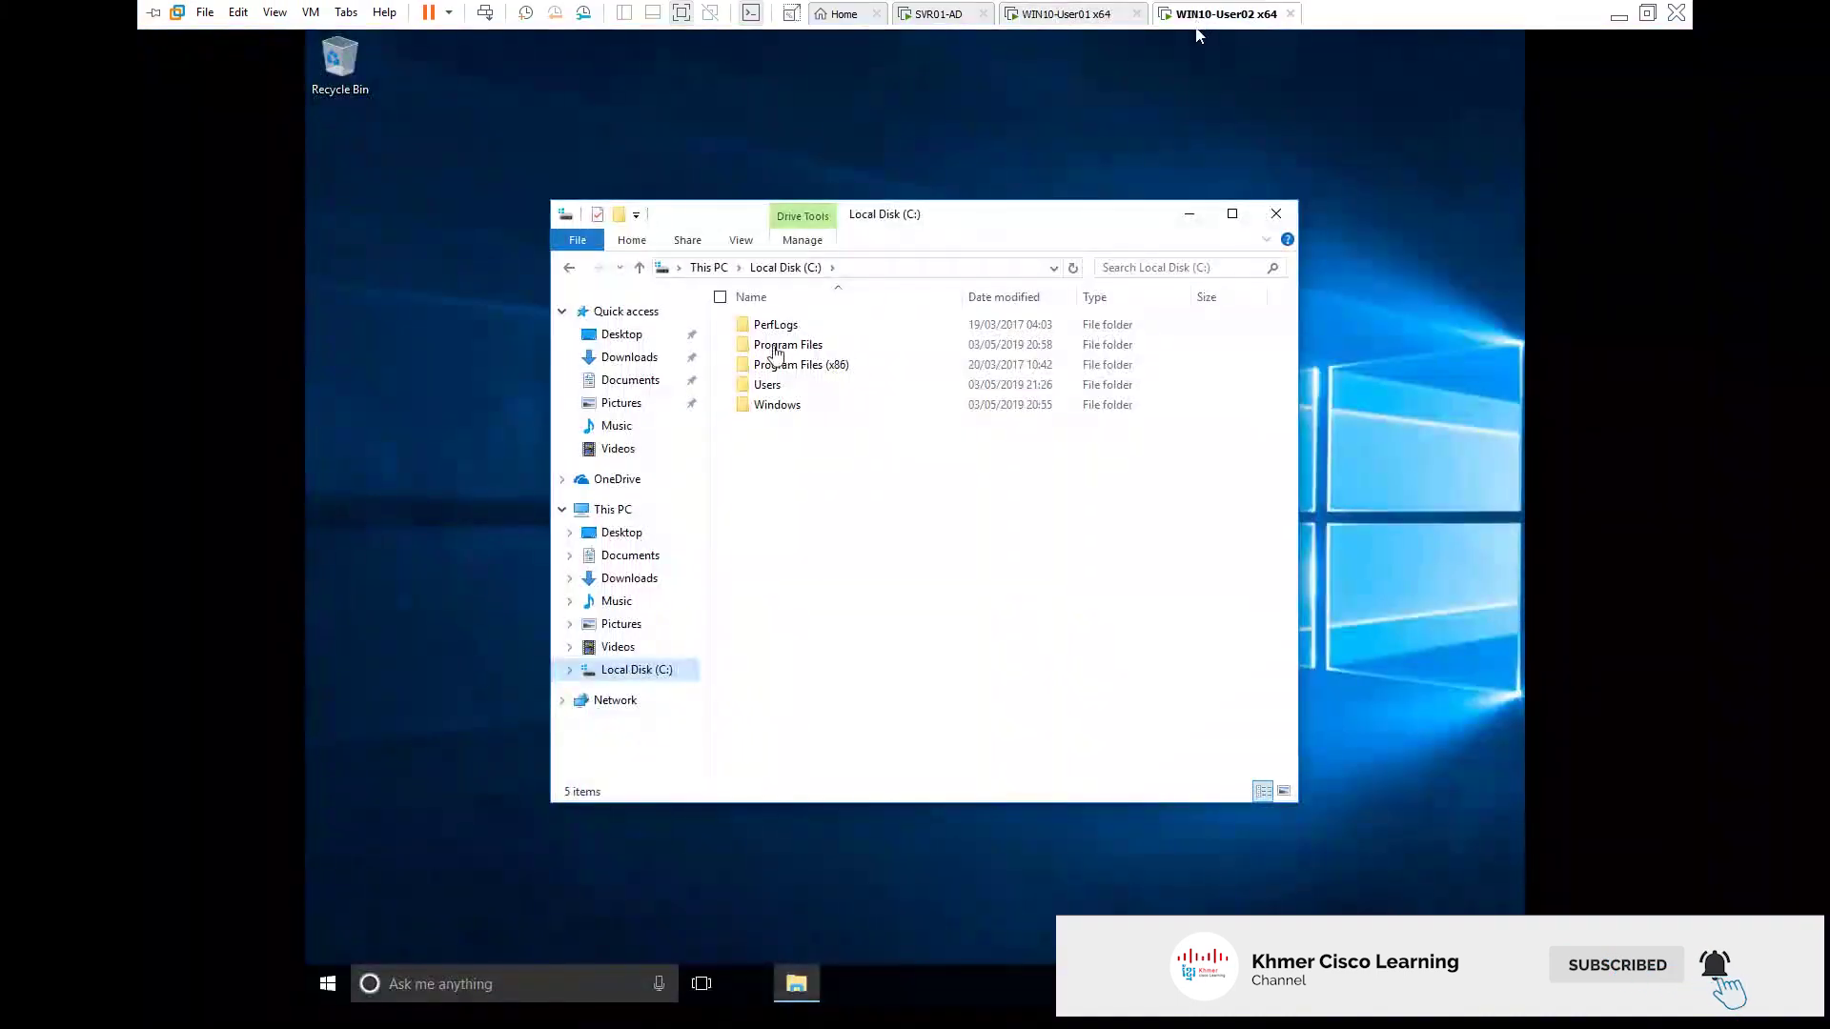
left_click(1276, 213)
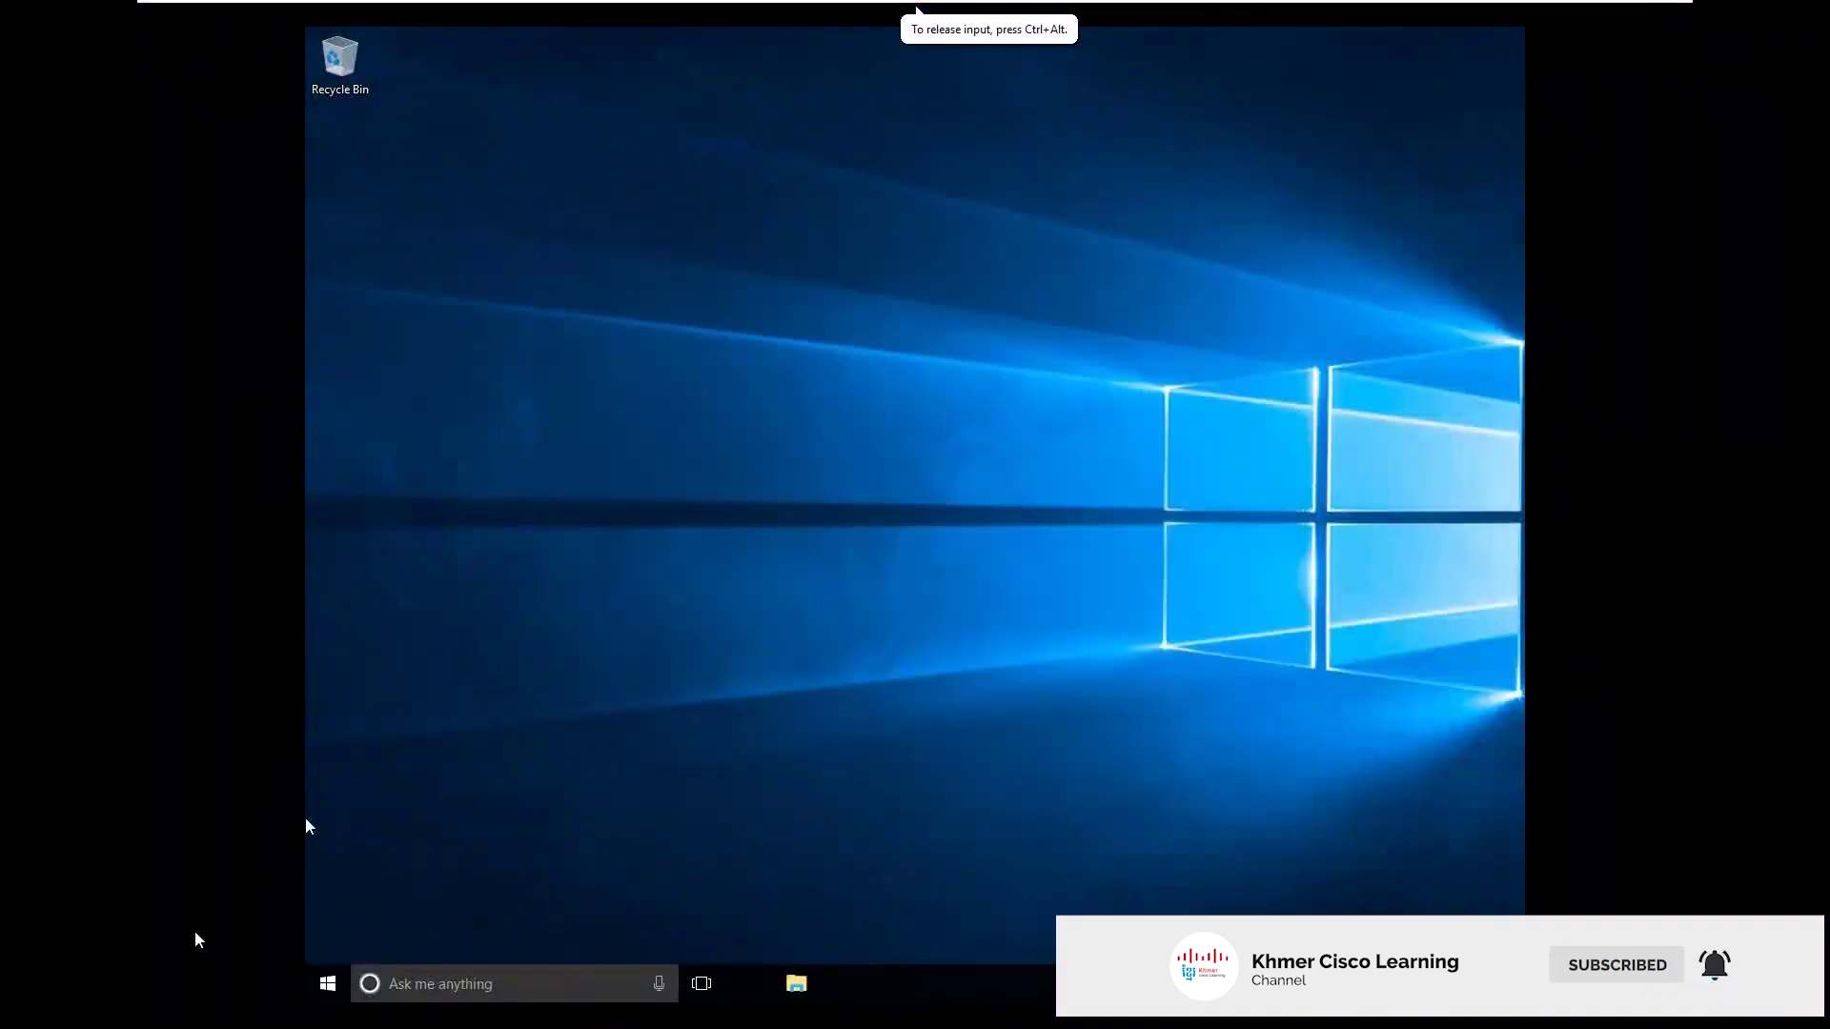
right_click(342, 985)
mouse_move(526, 929)
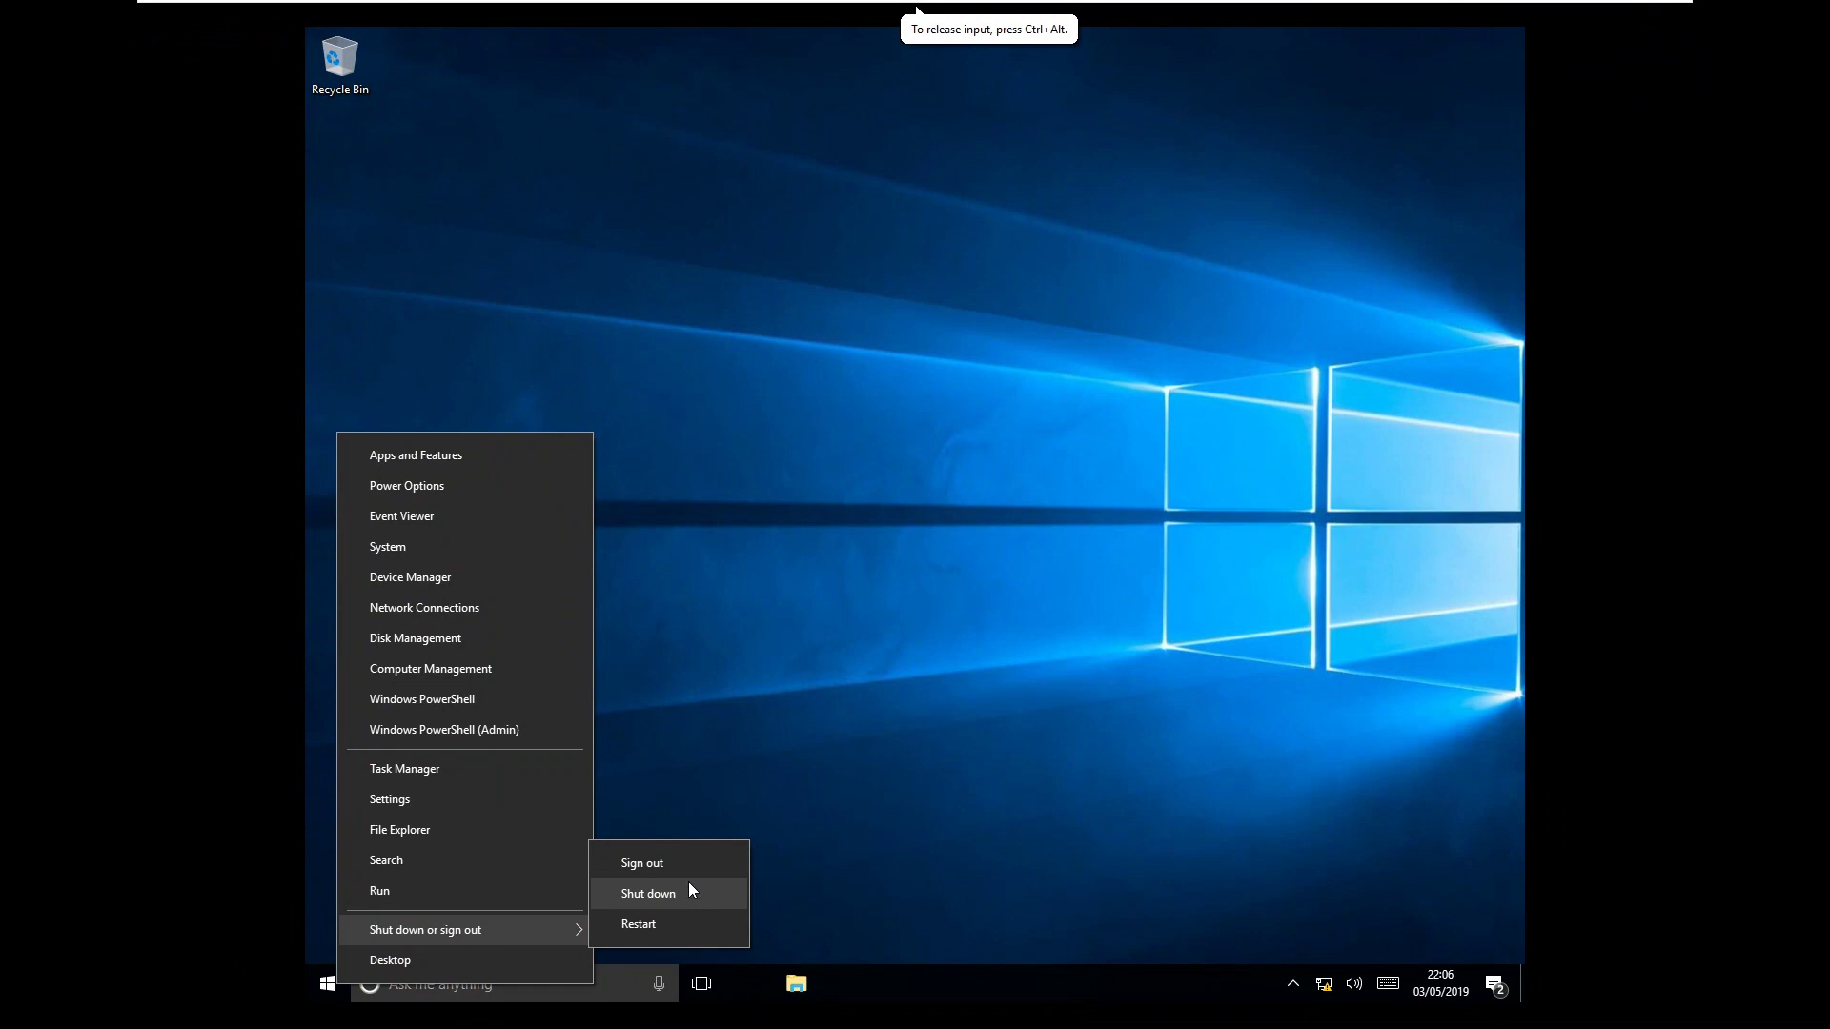
left_click(707, 862)
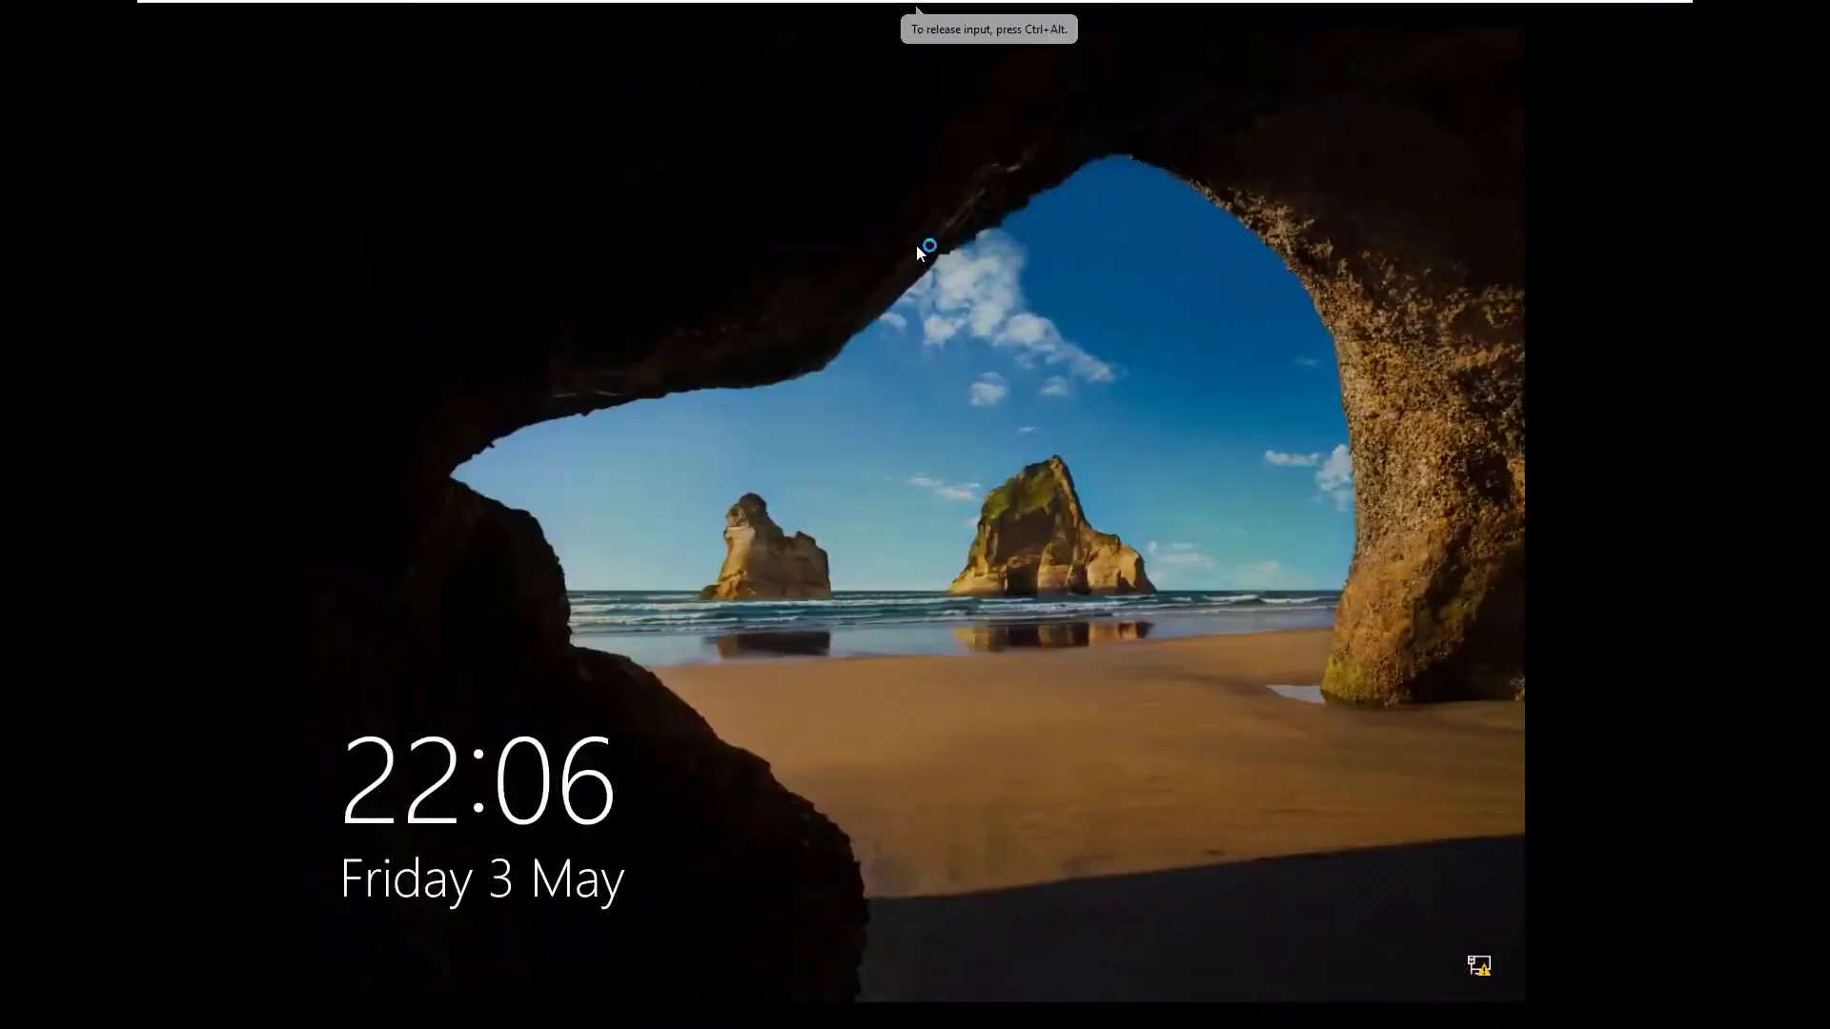
- Bring up the sign-in screens on WIN10-User02 x64 and WIN10-User01 x64, and return to the SVR01-AD virtual machine
left_click(906, 530)
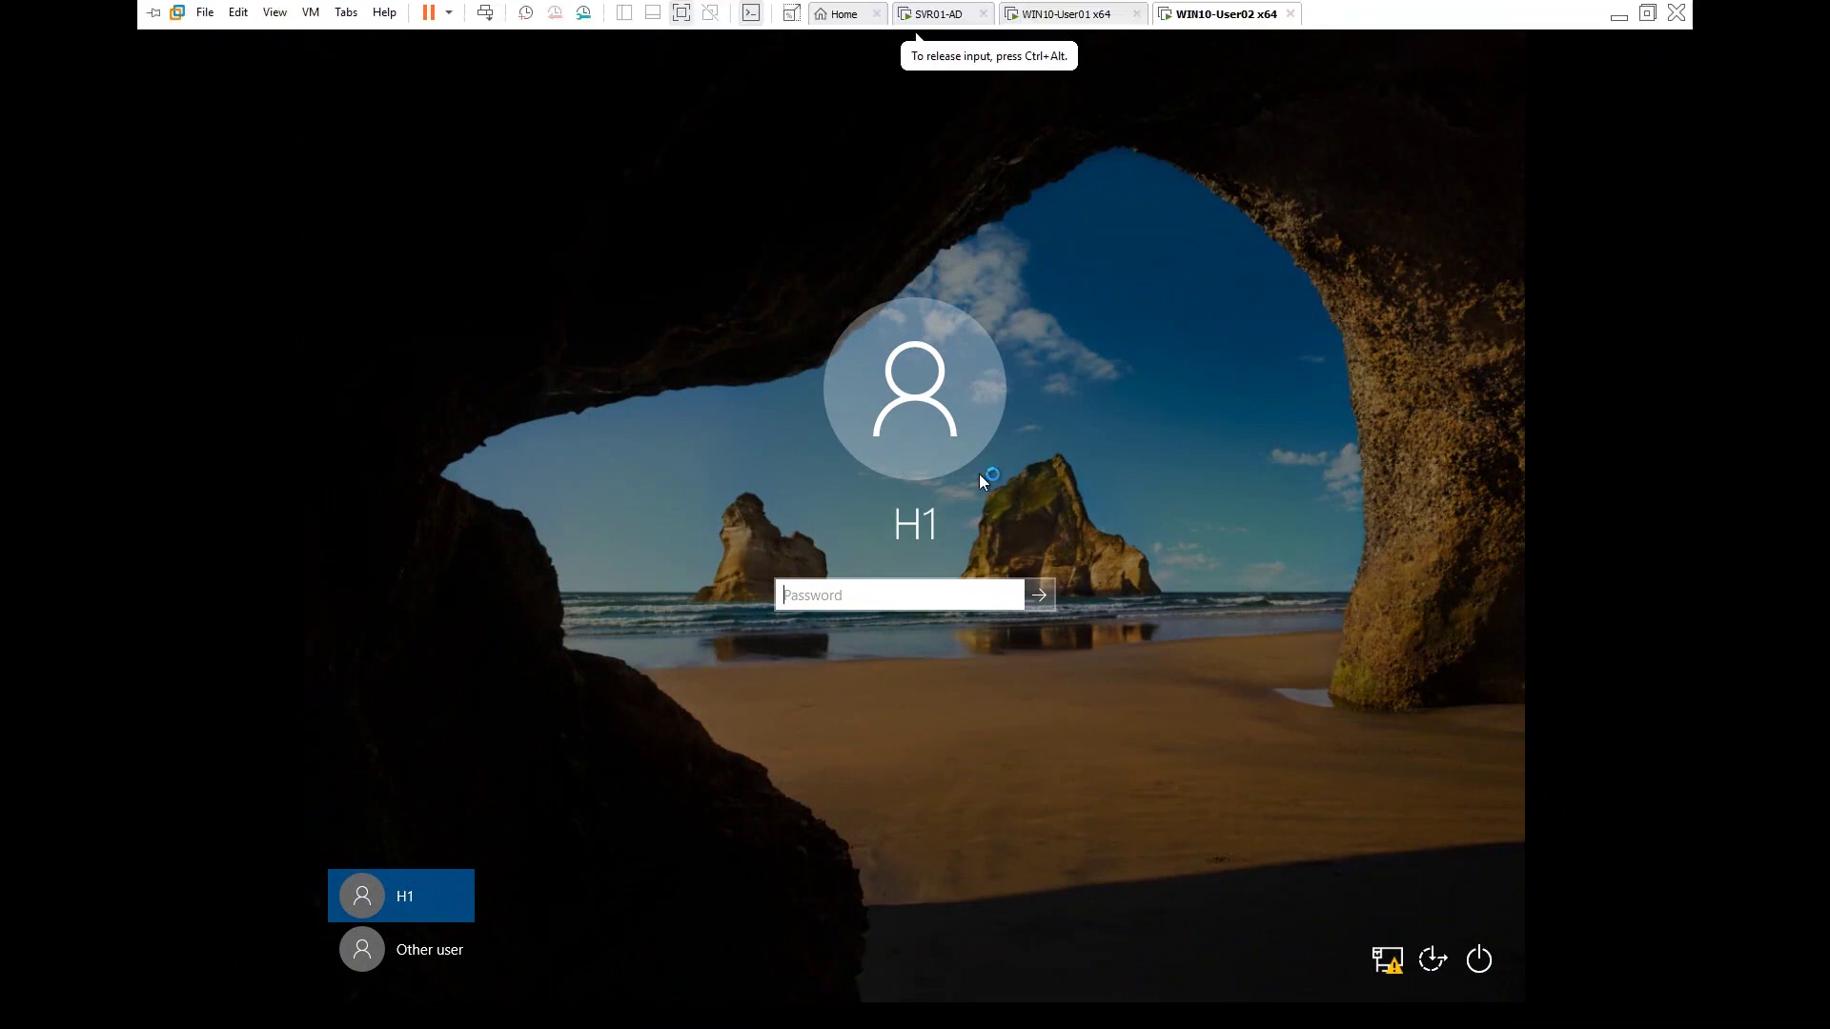
left_click(1134, 16)
left_click(1001, 472)
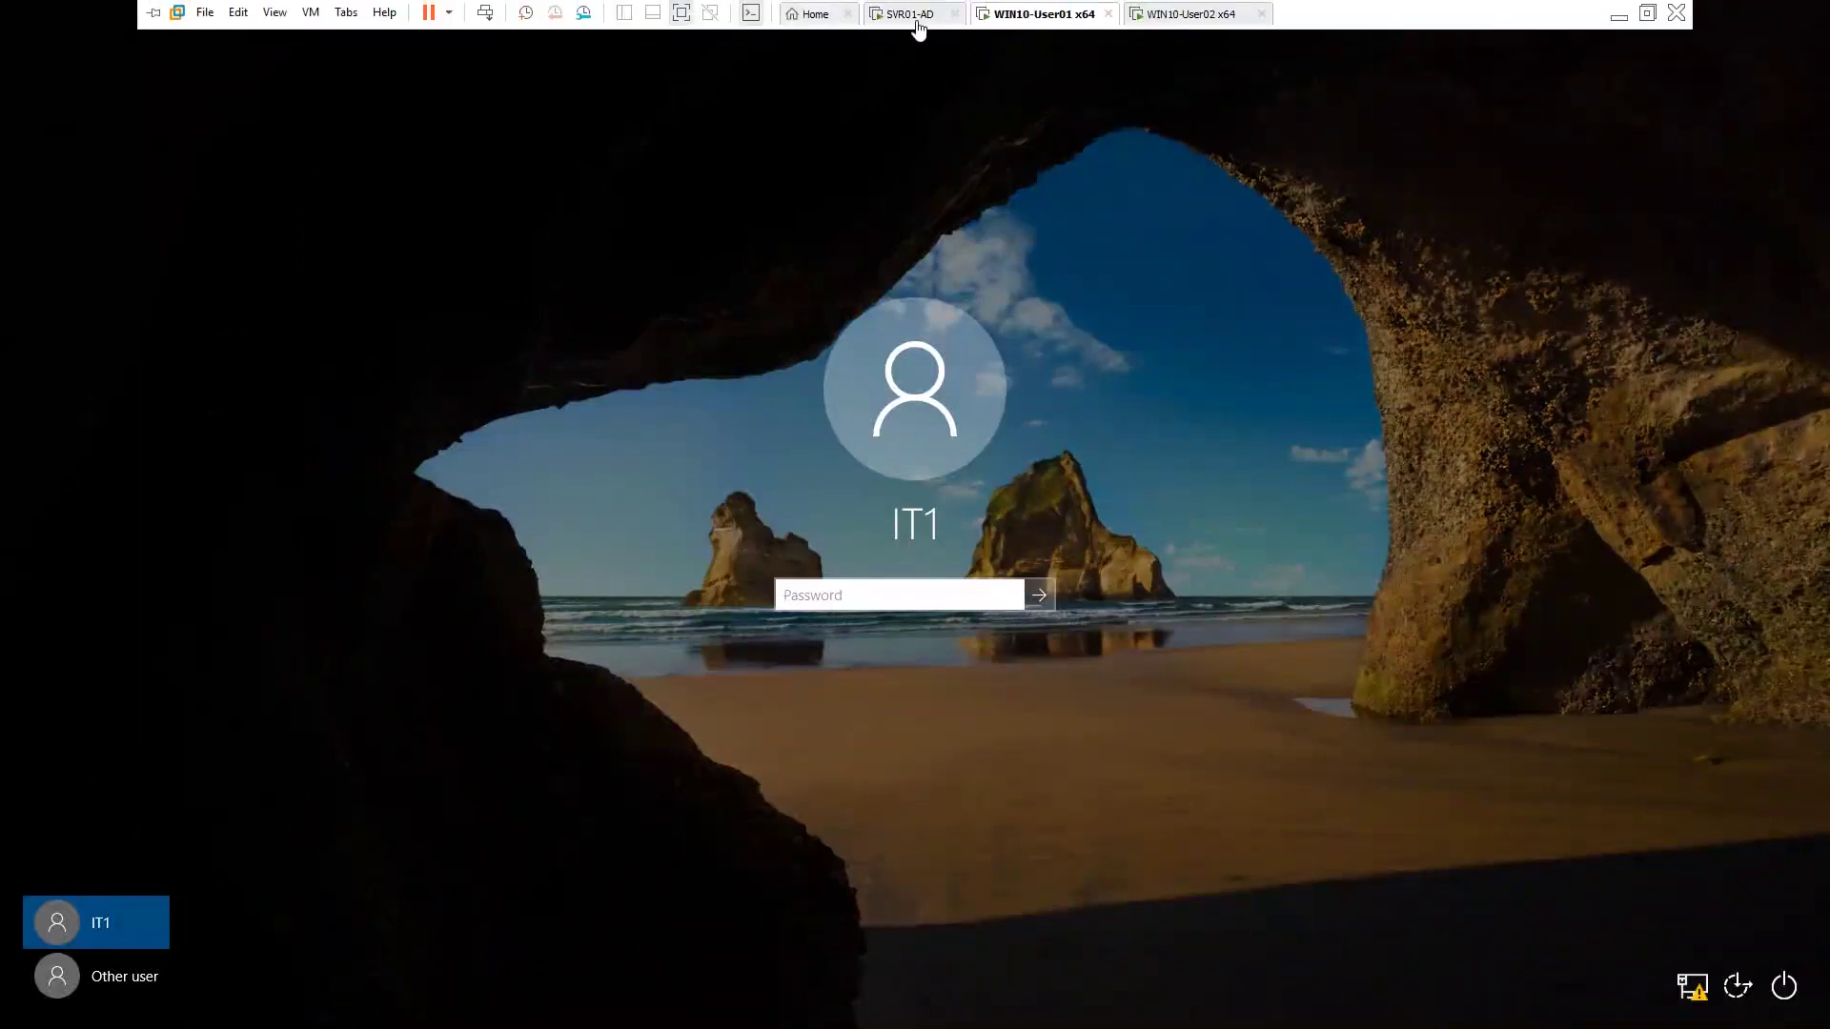
left_click(910, 12)
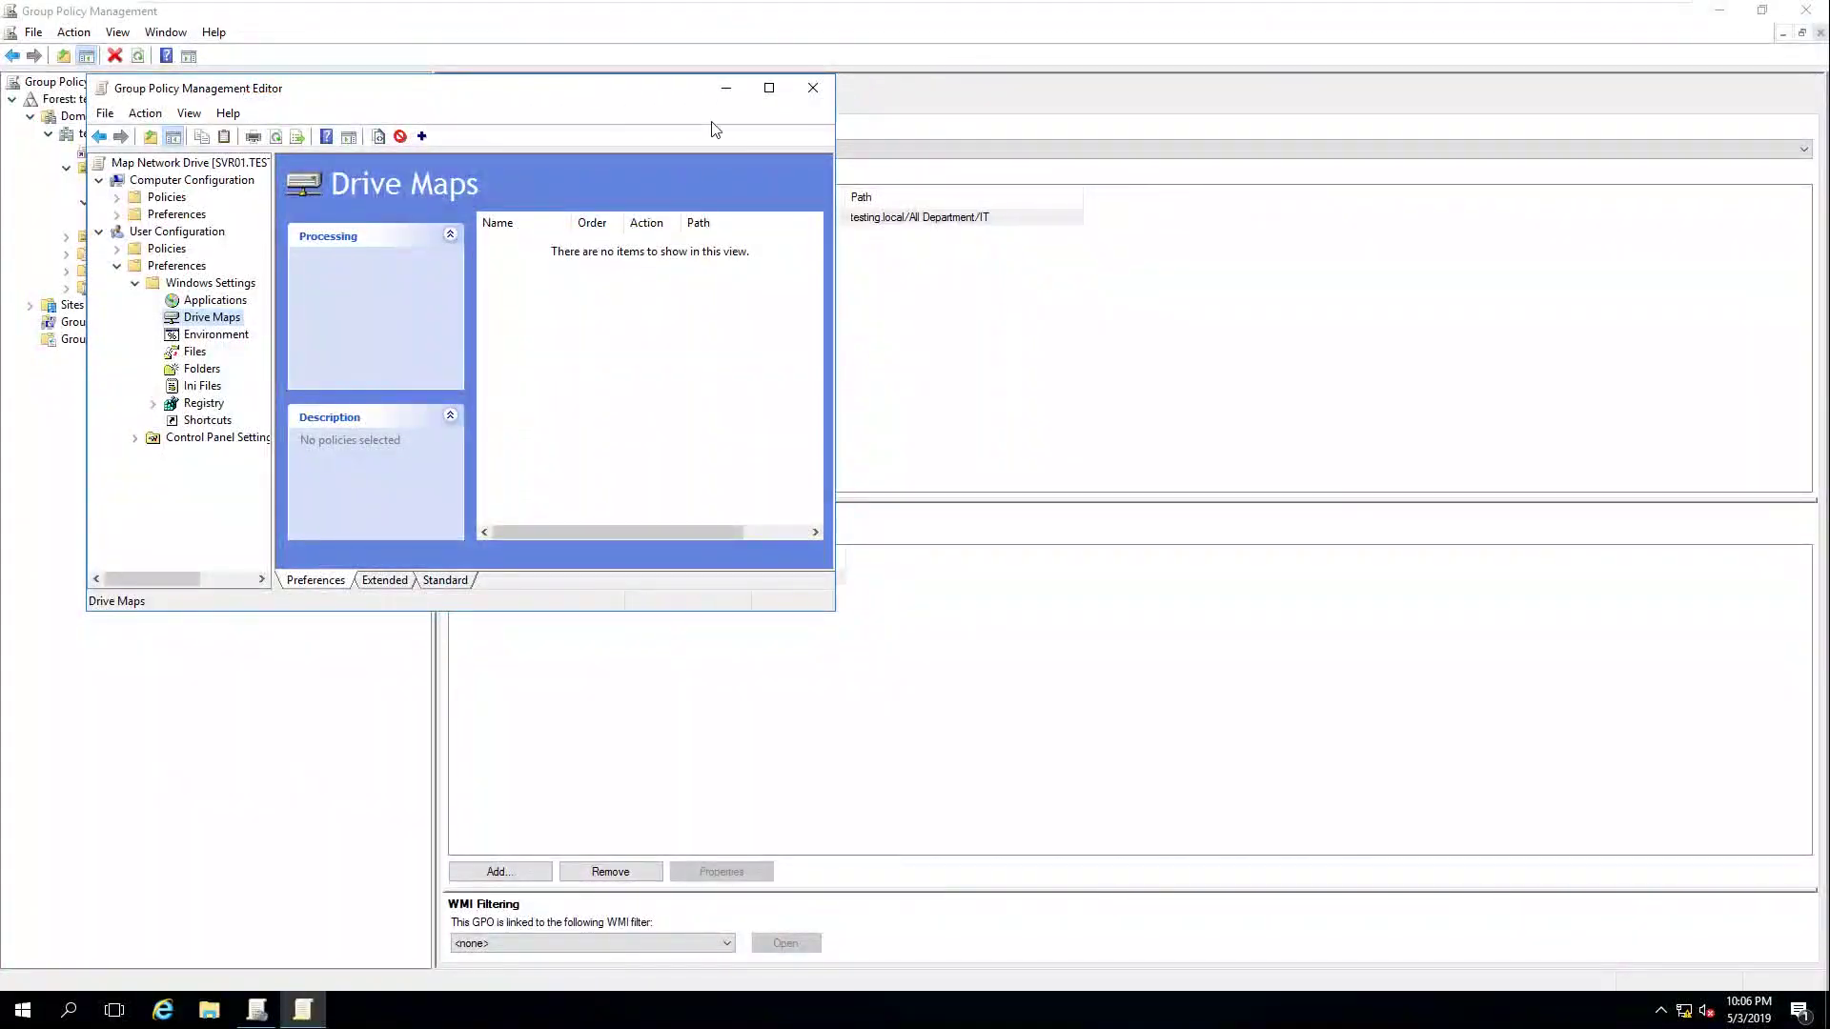
- Add a new mapped drive to Drive Maps with the Create action and the location \\SVR01\DataShare
left_click_drag(582, 87, 1066, 156)
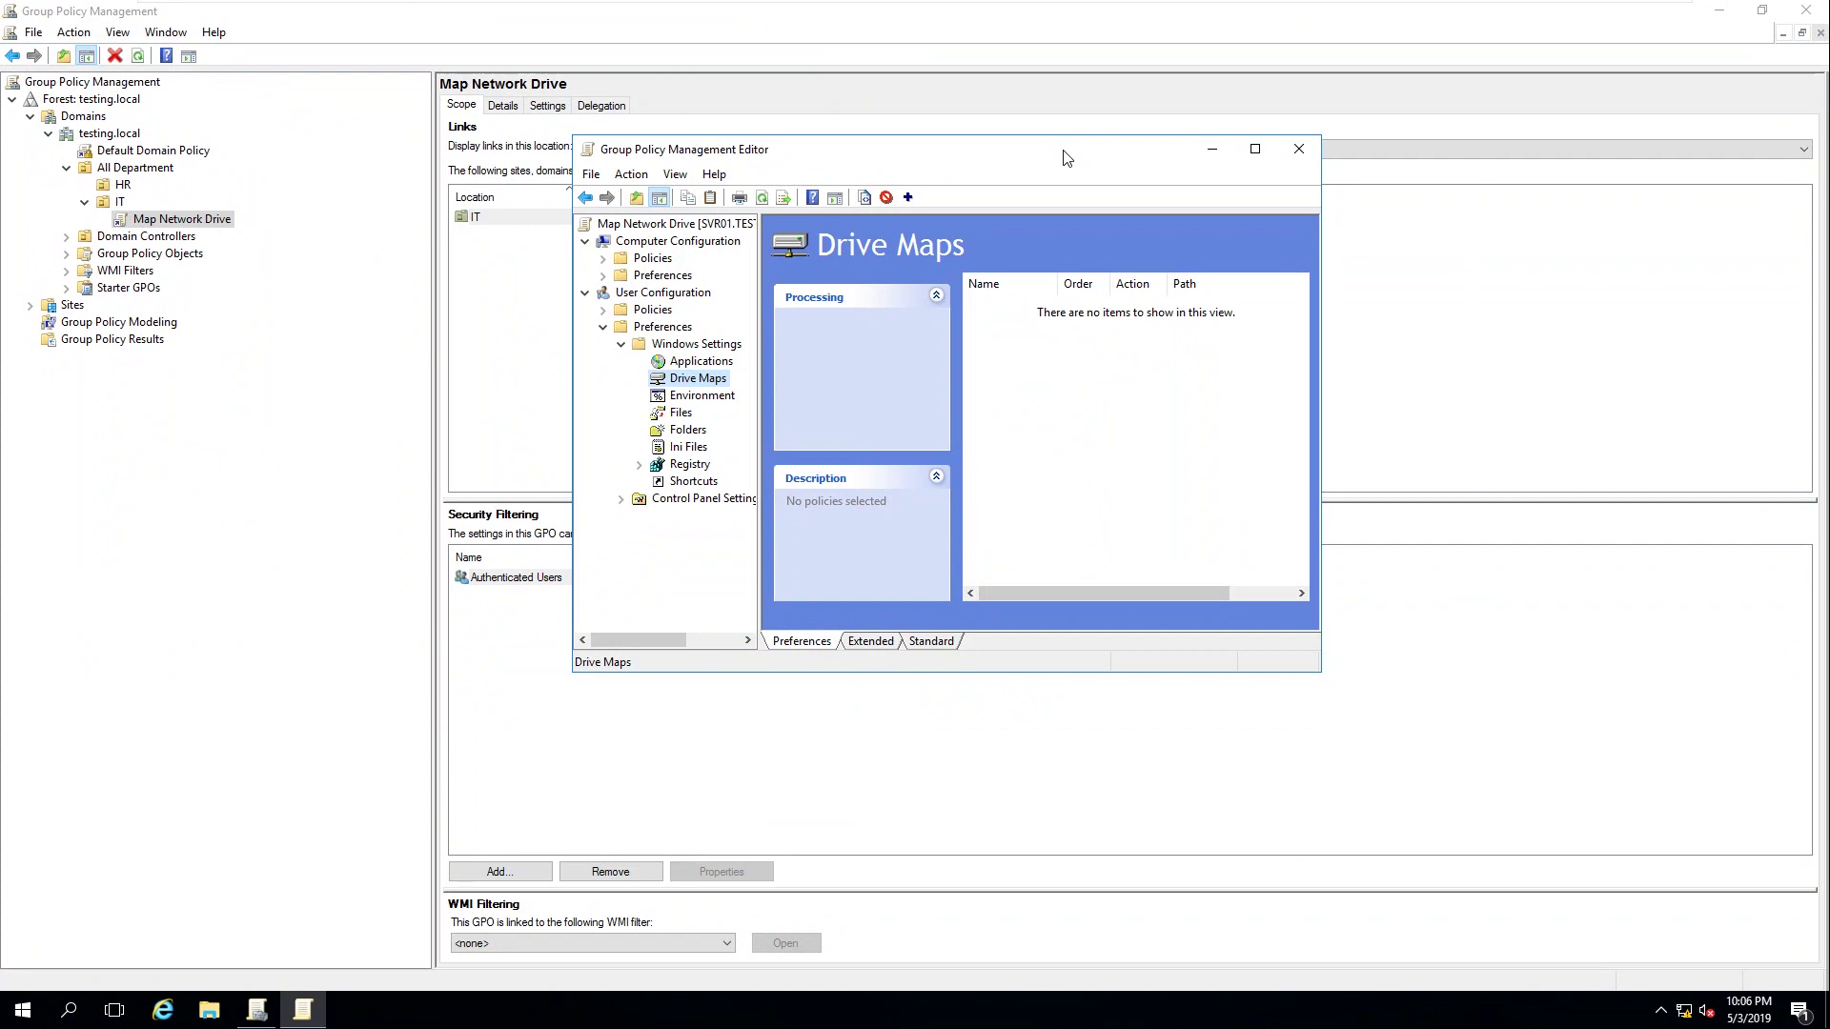
right_click(1092, 360)
mouse_move(1139, 369)
left_click(1323, 375)
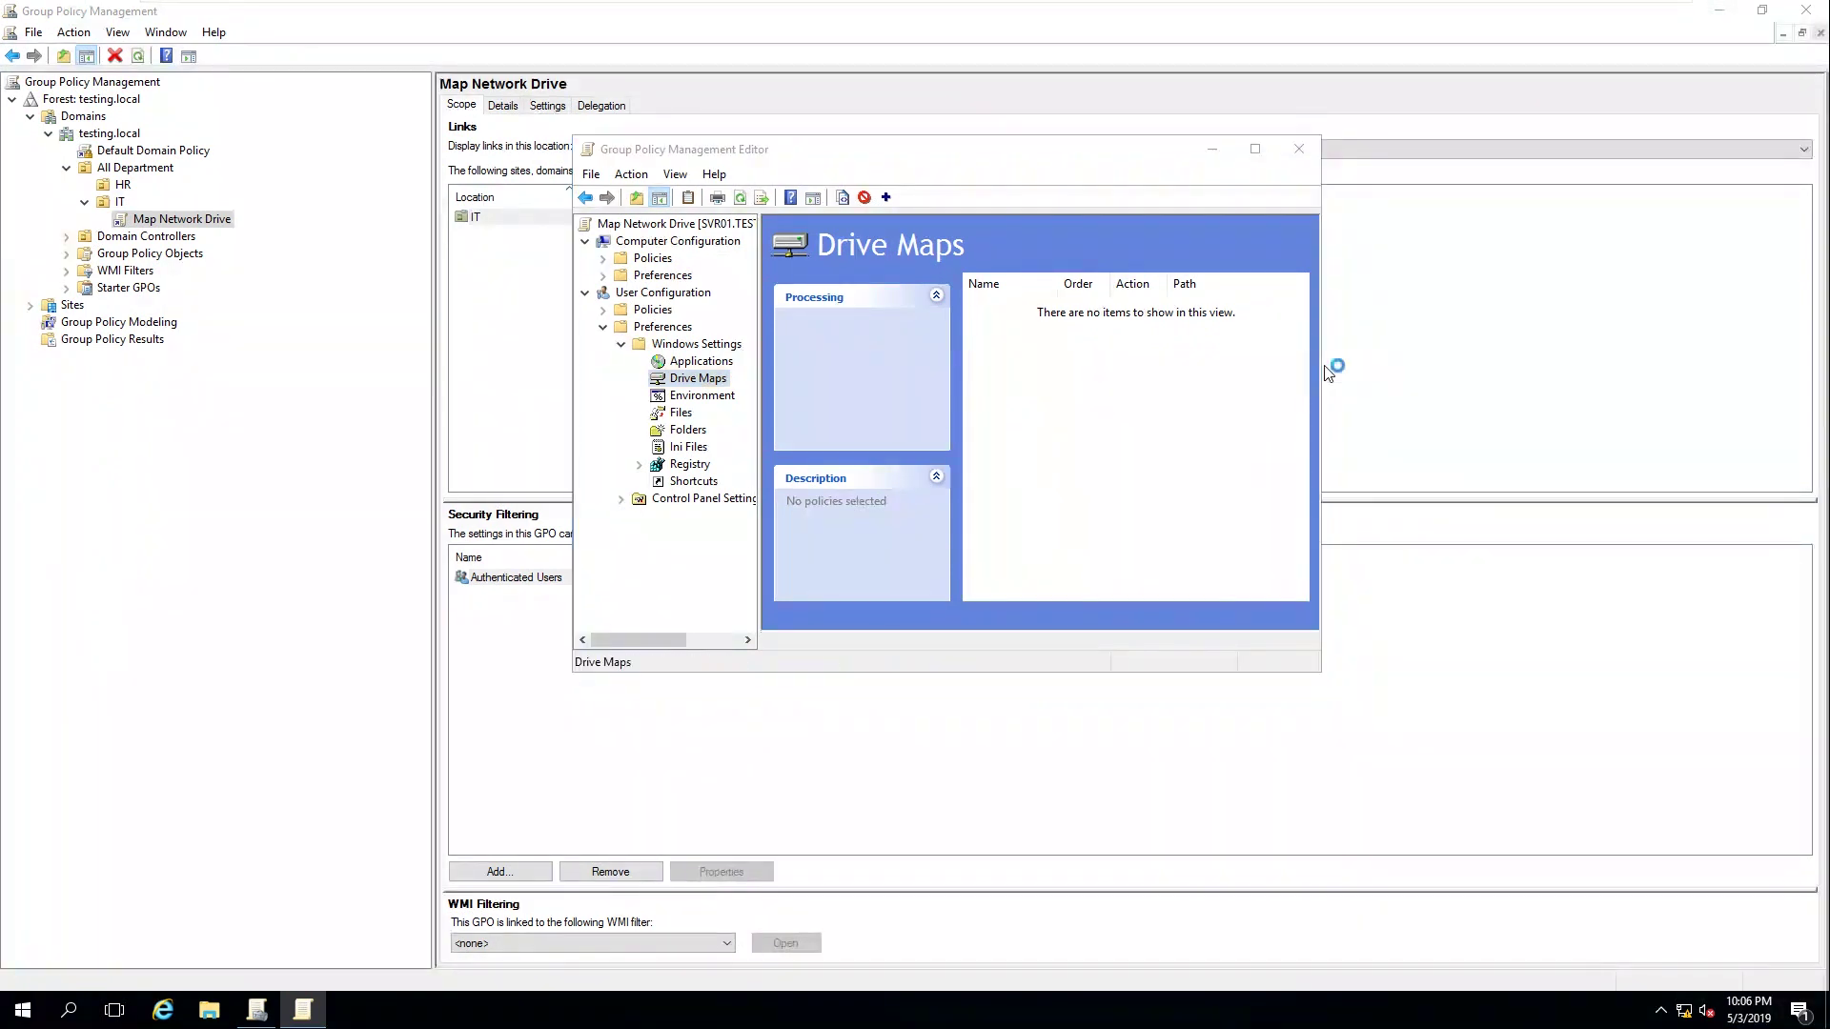
left_click(967, 270)
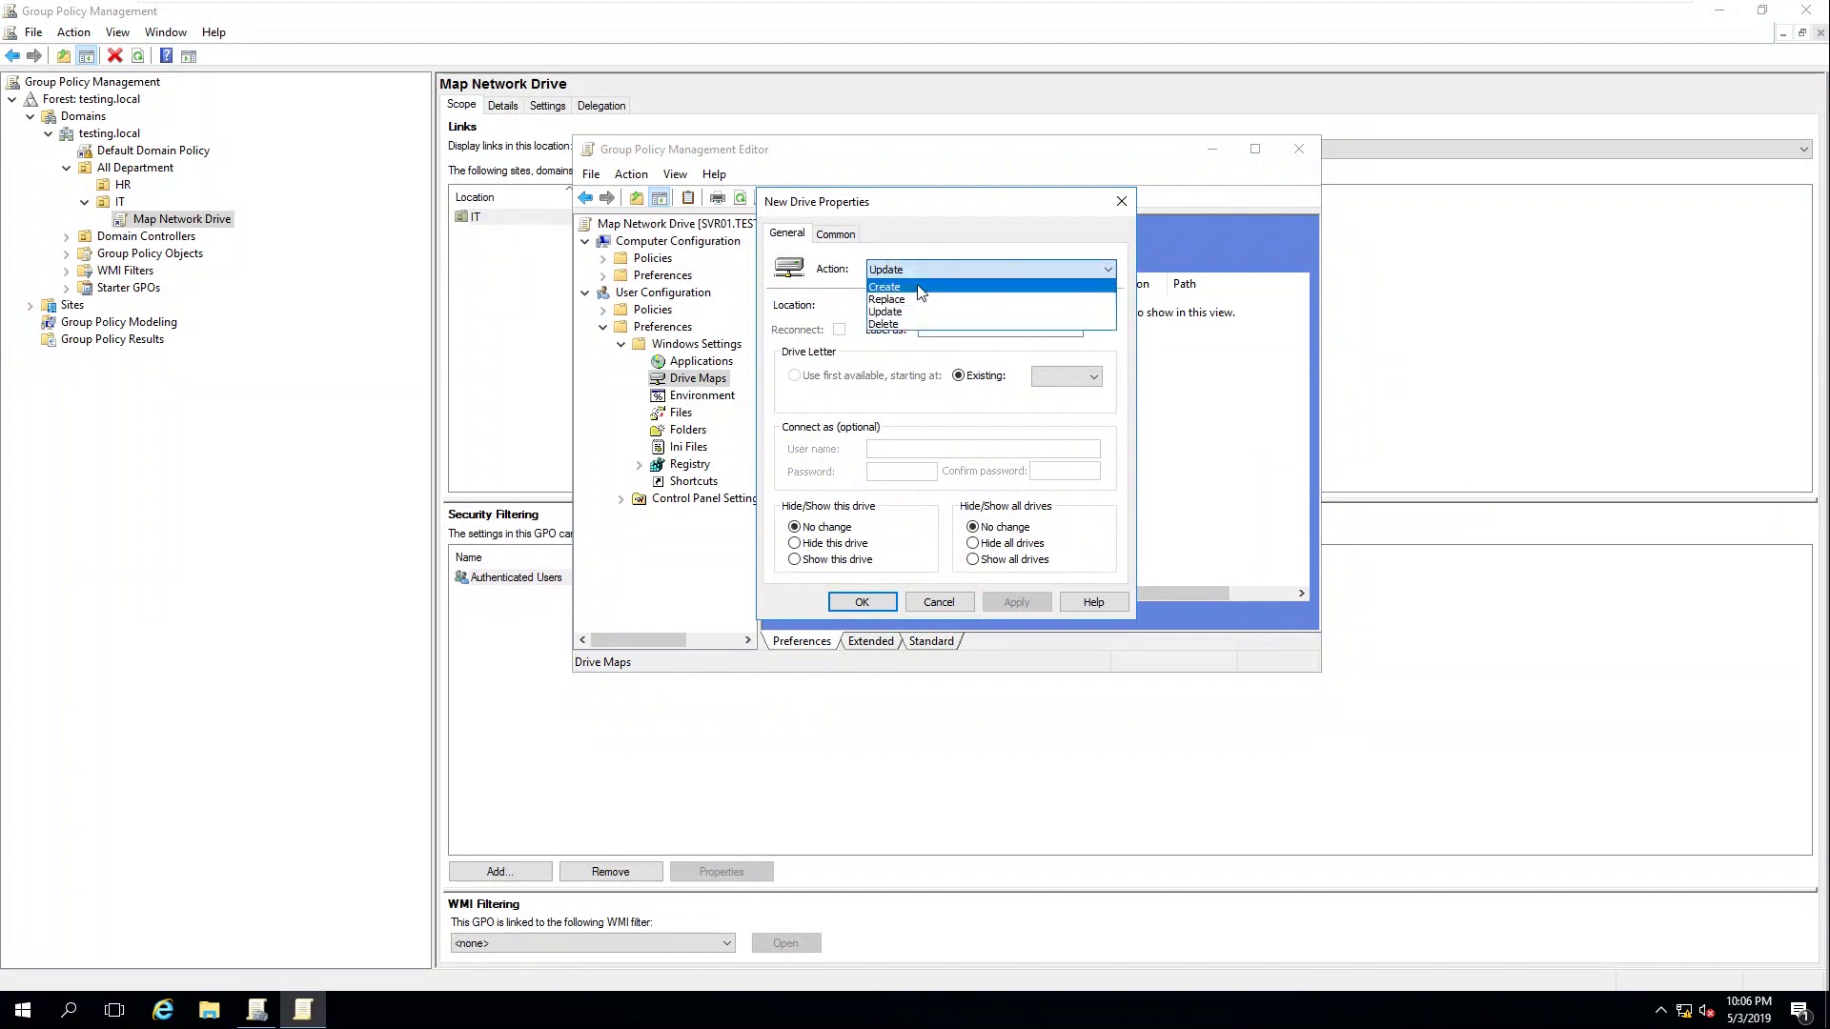
left_click(921, 287)
left_click(964, 305)
type("\\\\SVR01\\DataShare")
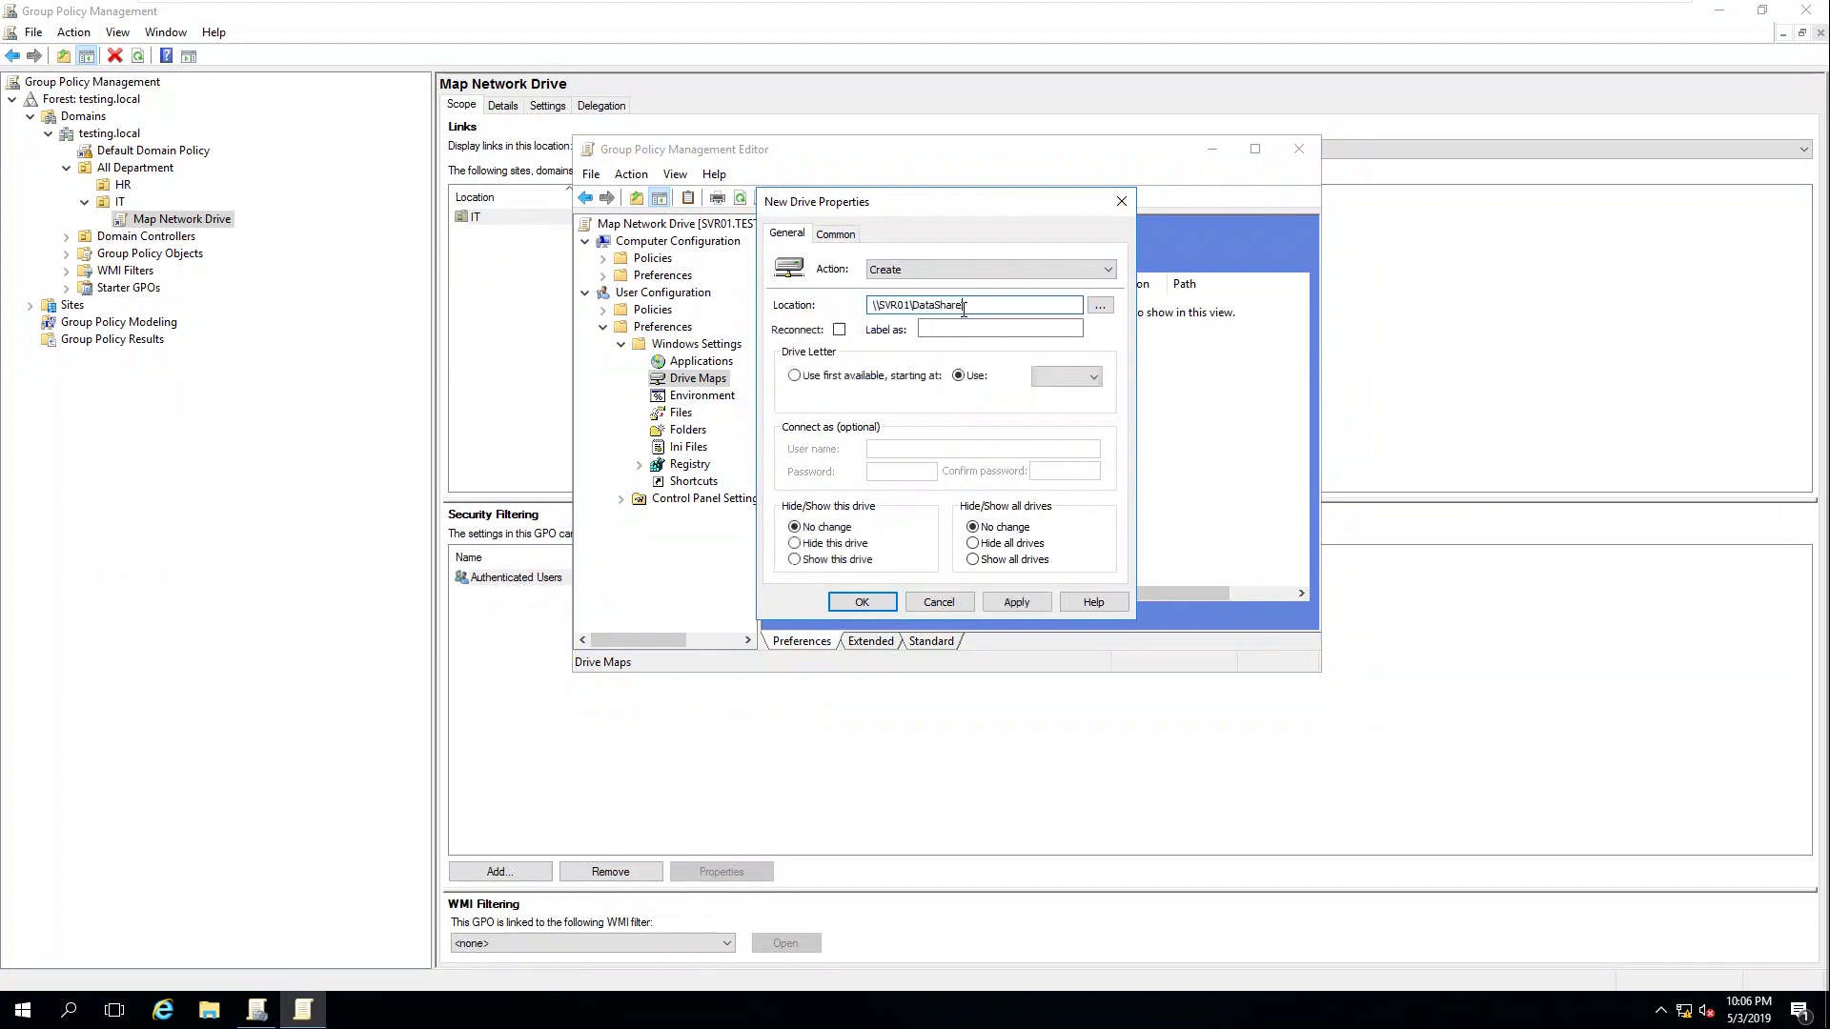
left_click_drag(986, 304, 745, 305)
- Assign drive letter H to the mapping, choose to show this drive and all drives, and save the drive properties
left_click(1091, 380)
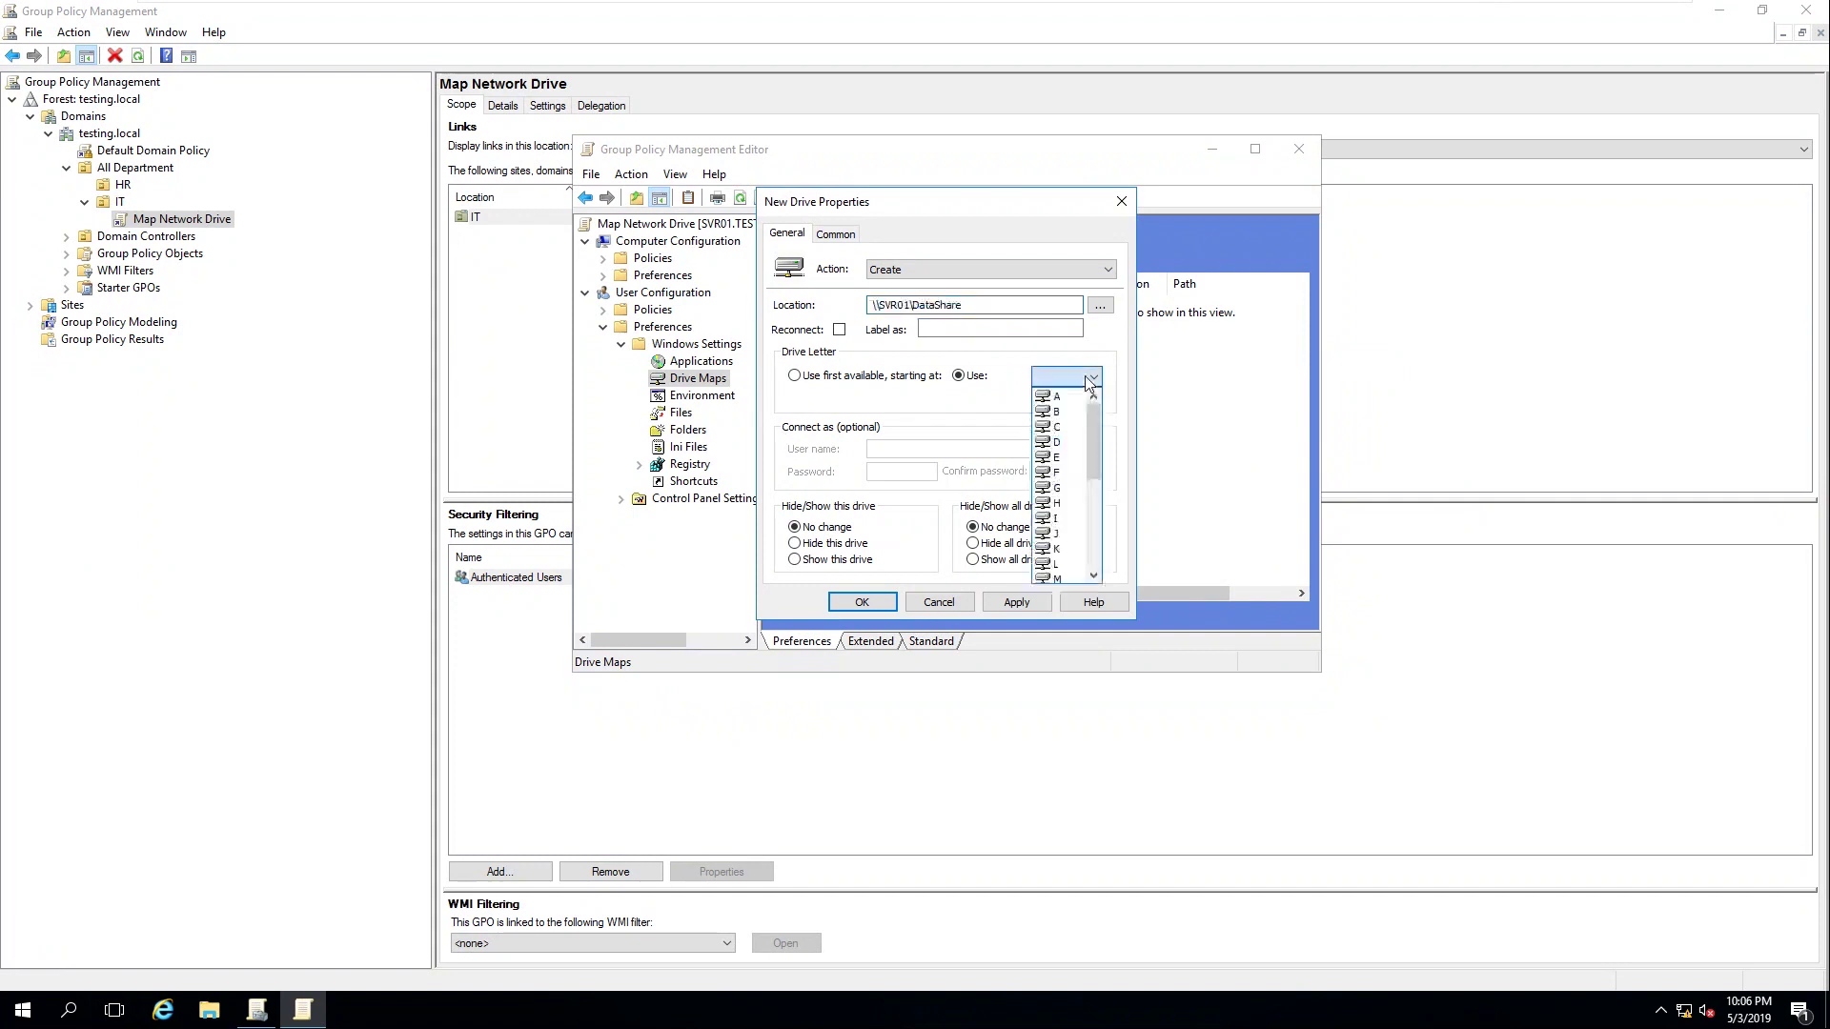
left_click(1058, 503)
left_click(838, 564)
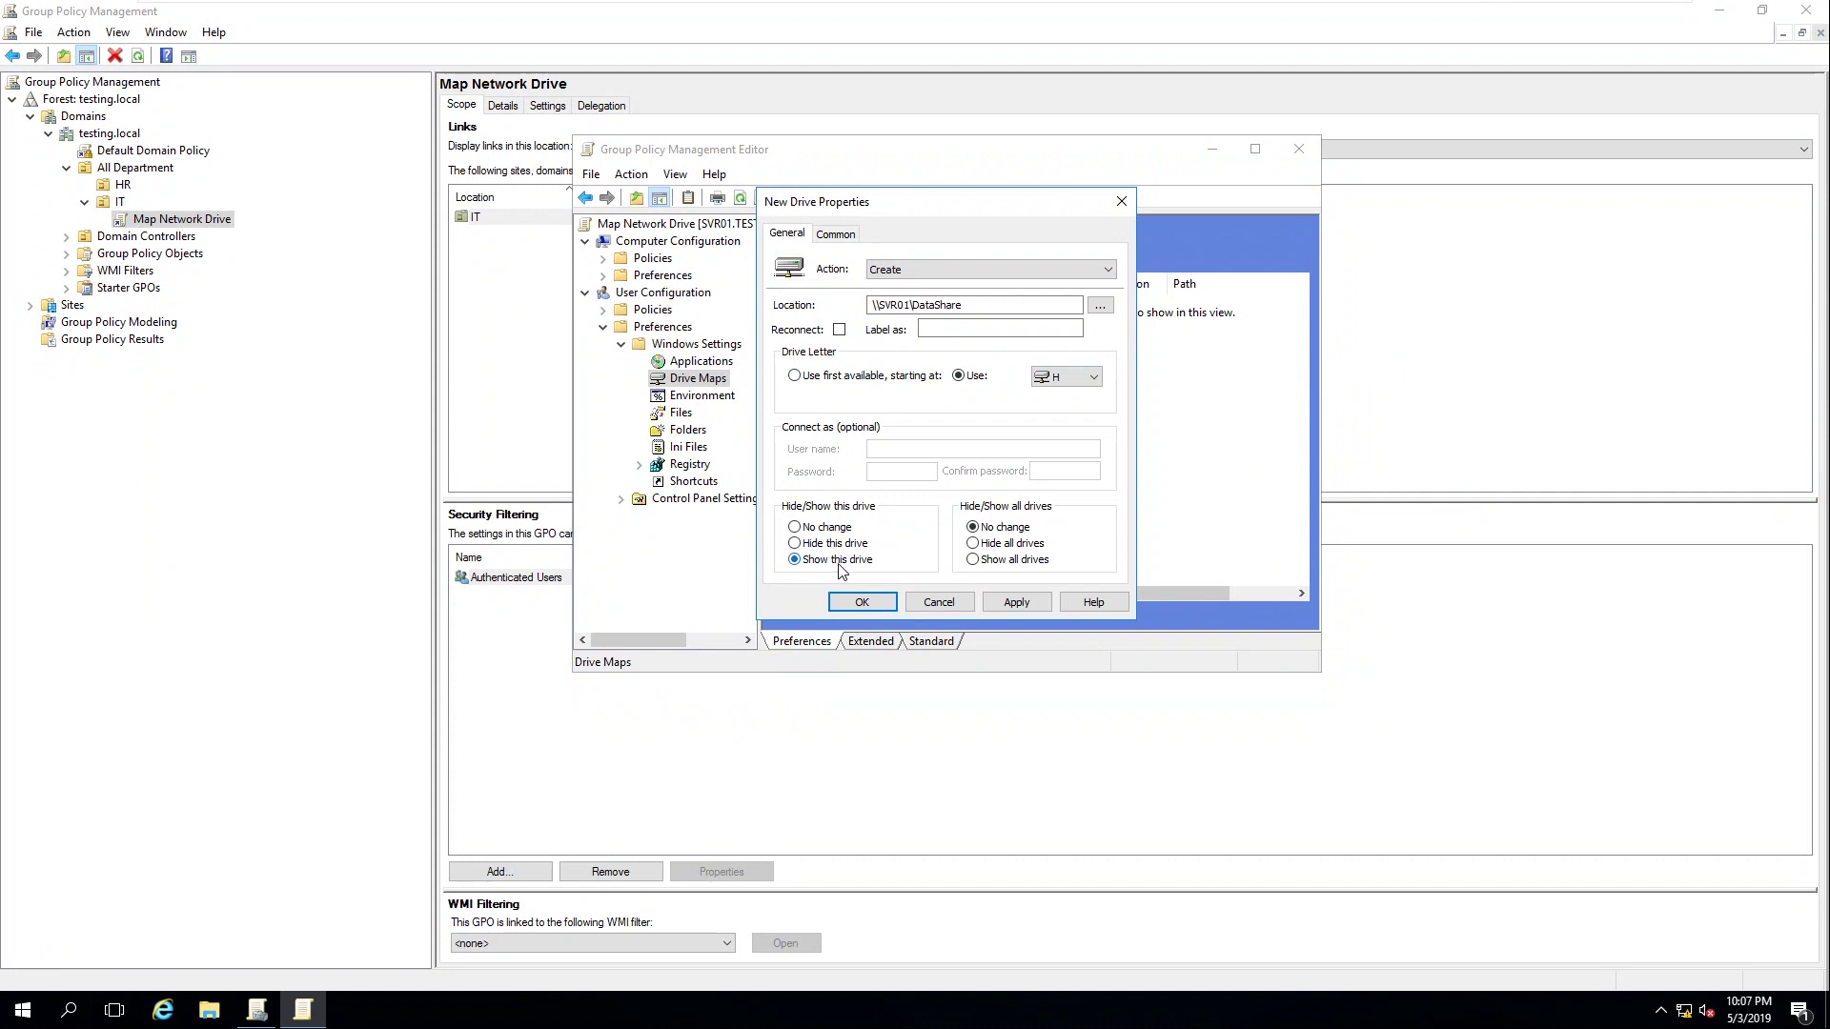
left_click(1025, 562)
left_click(1014, 602)
left_click(862, 602)
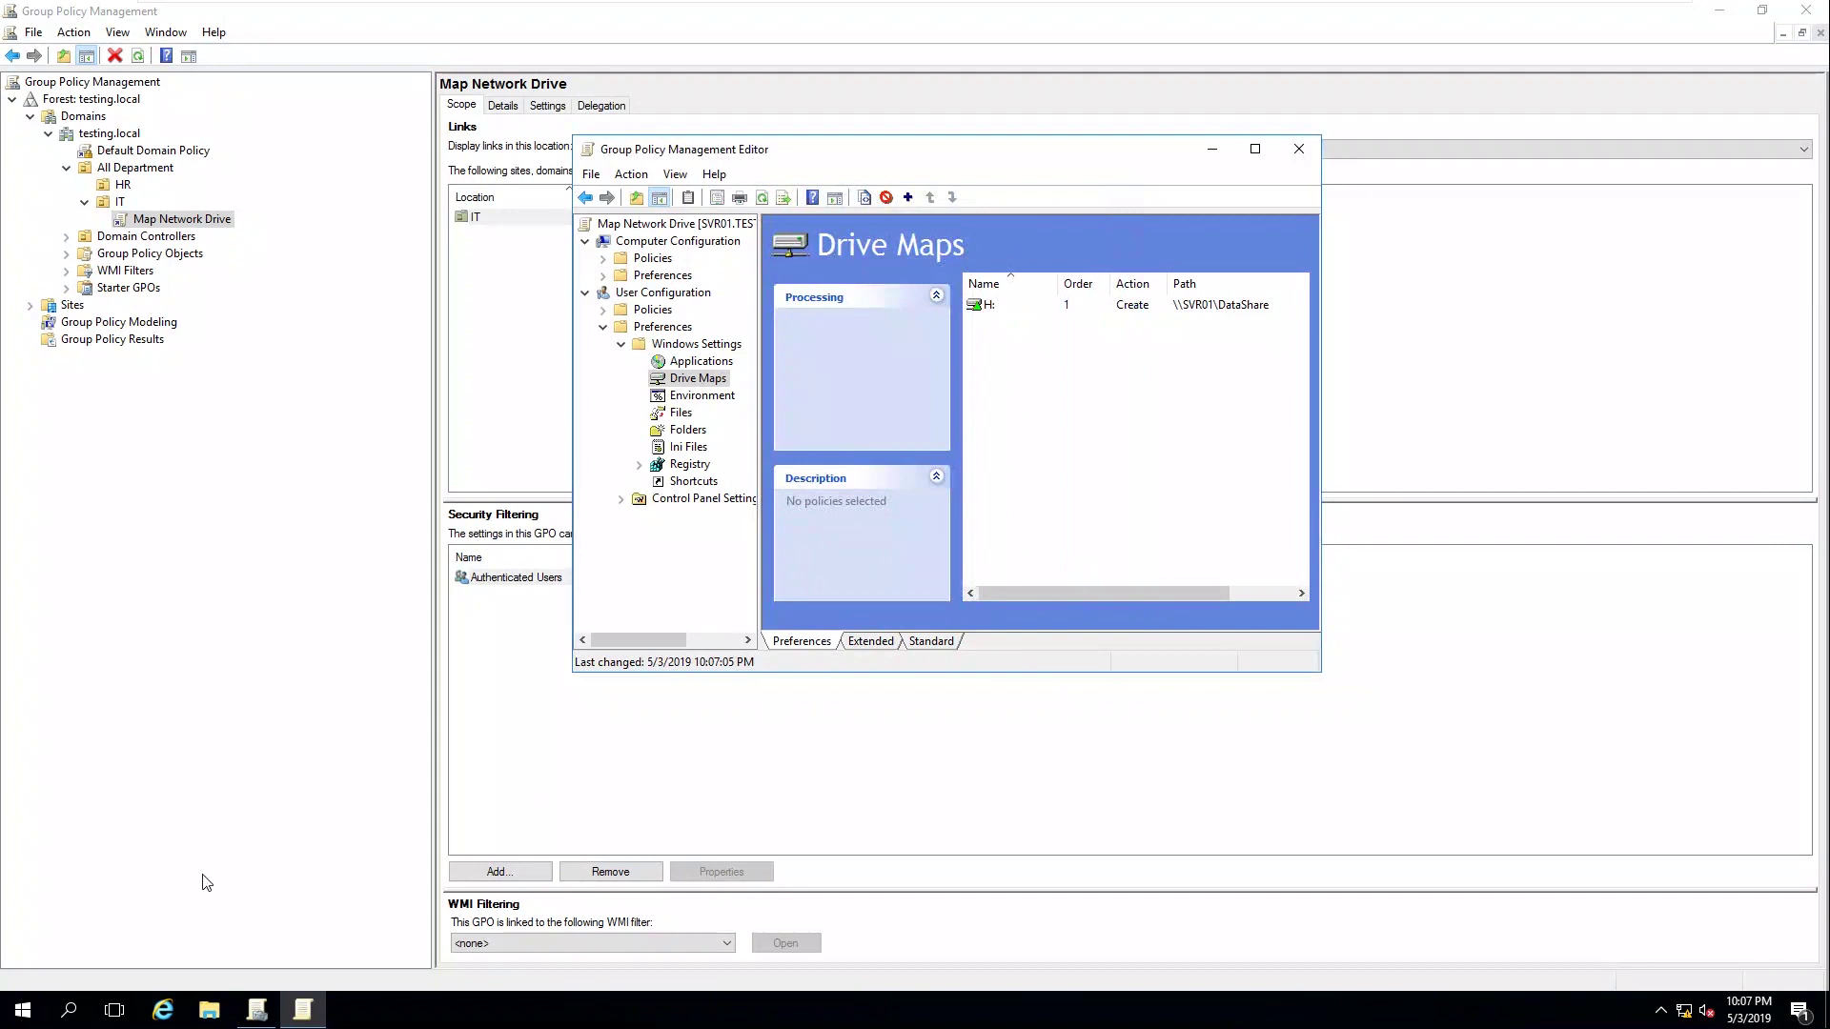
left_click(21, 1016)
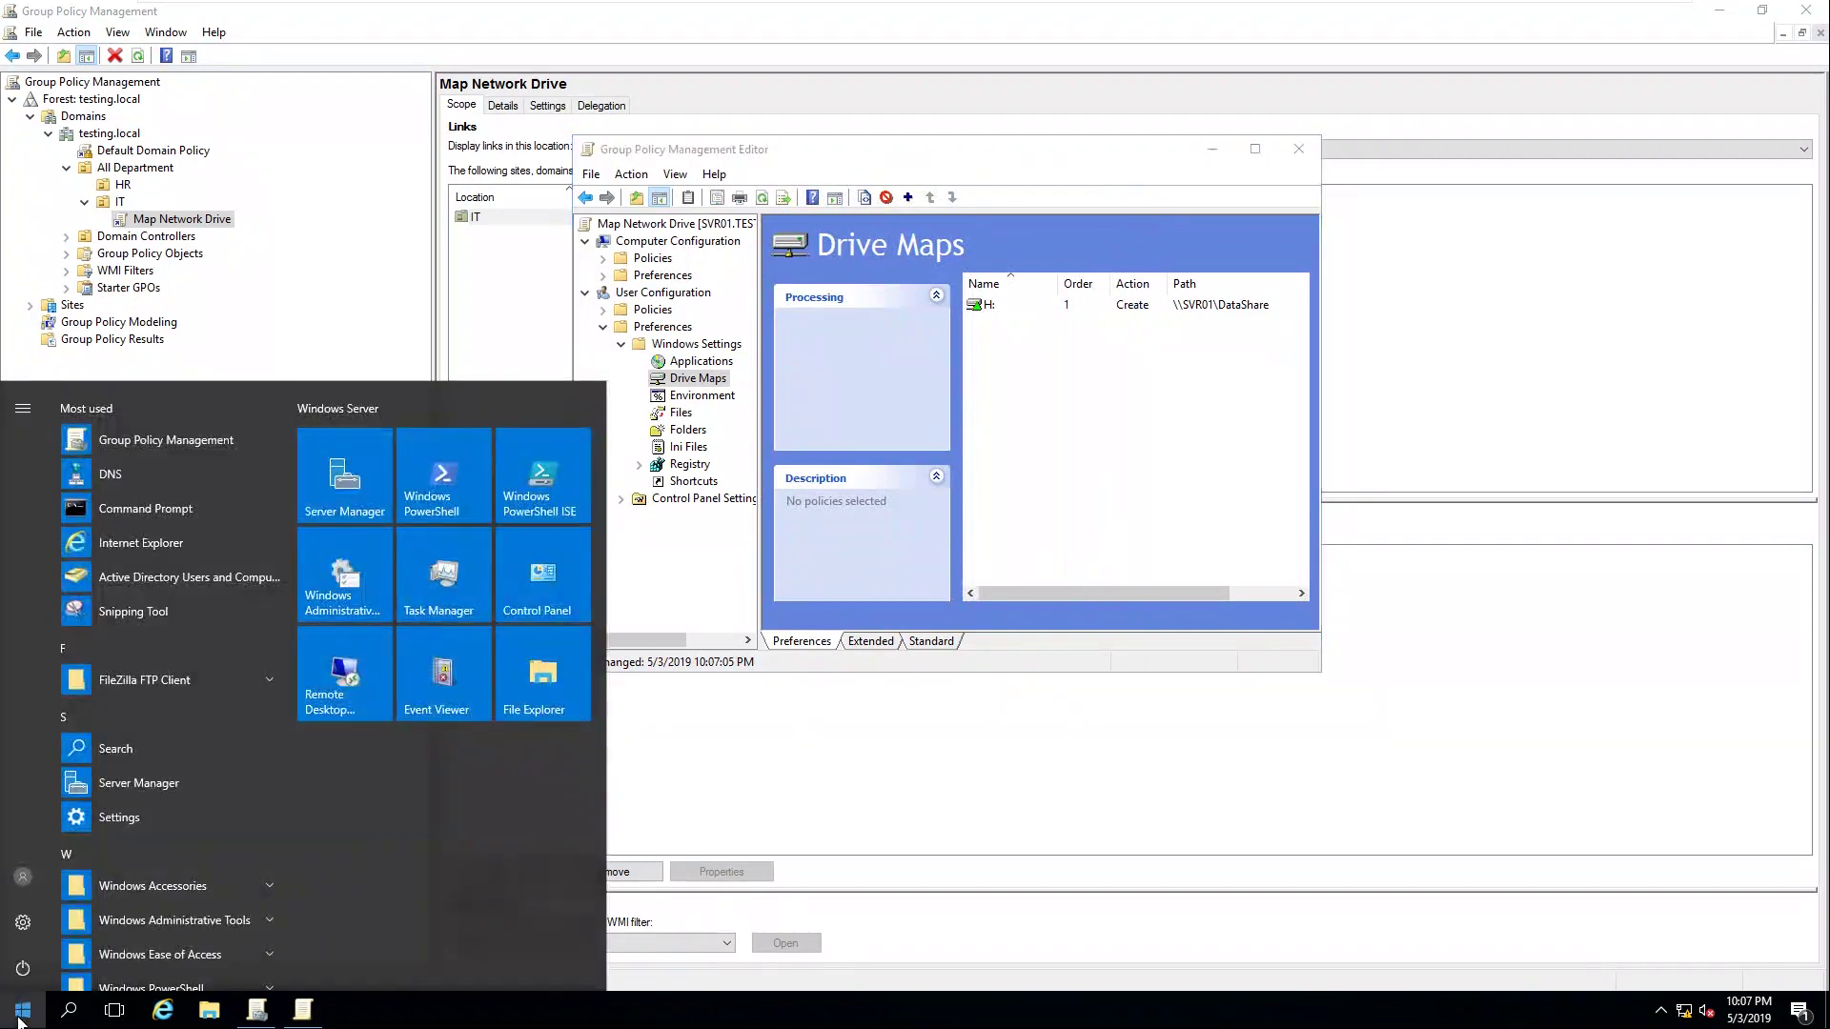
type("group")
key("Return")
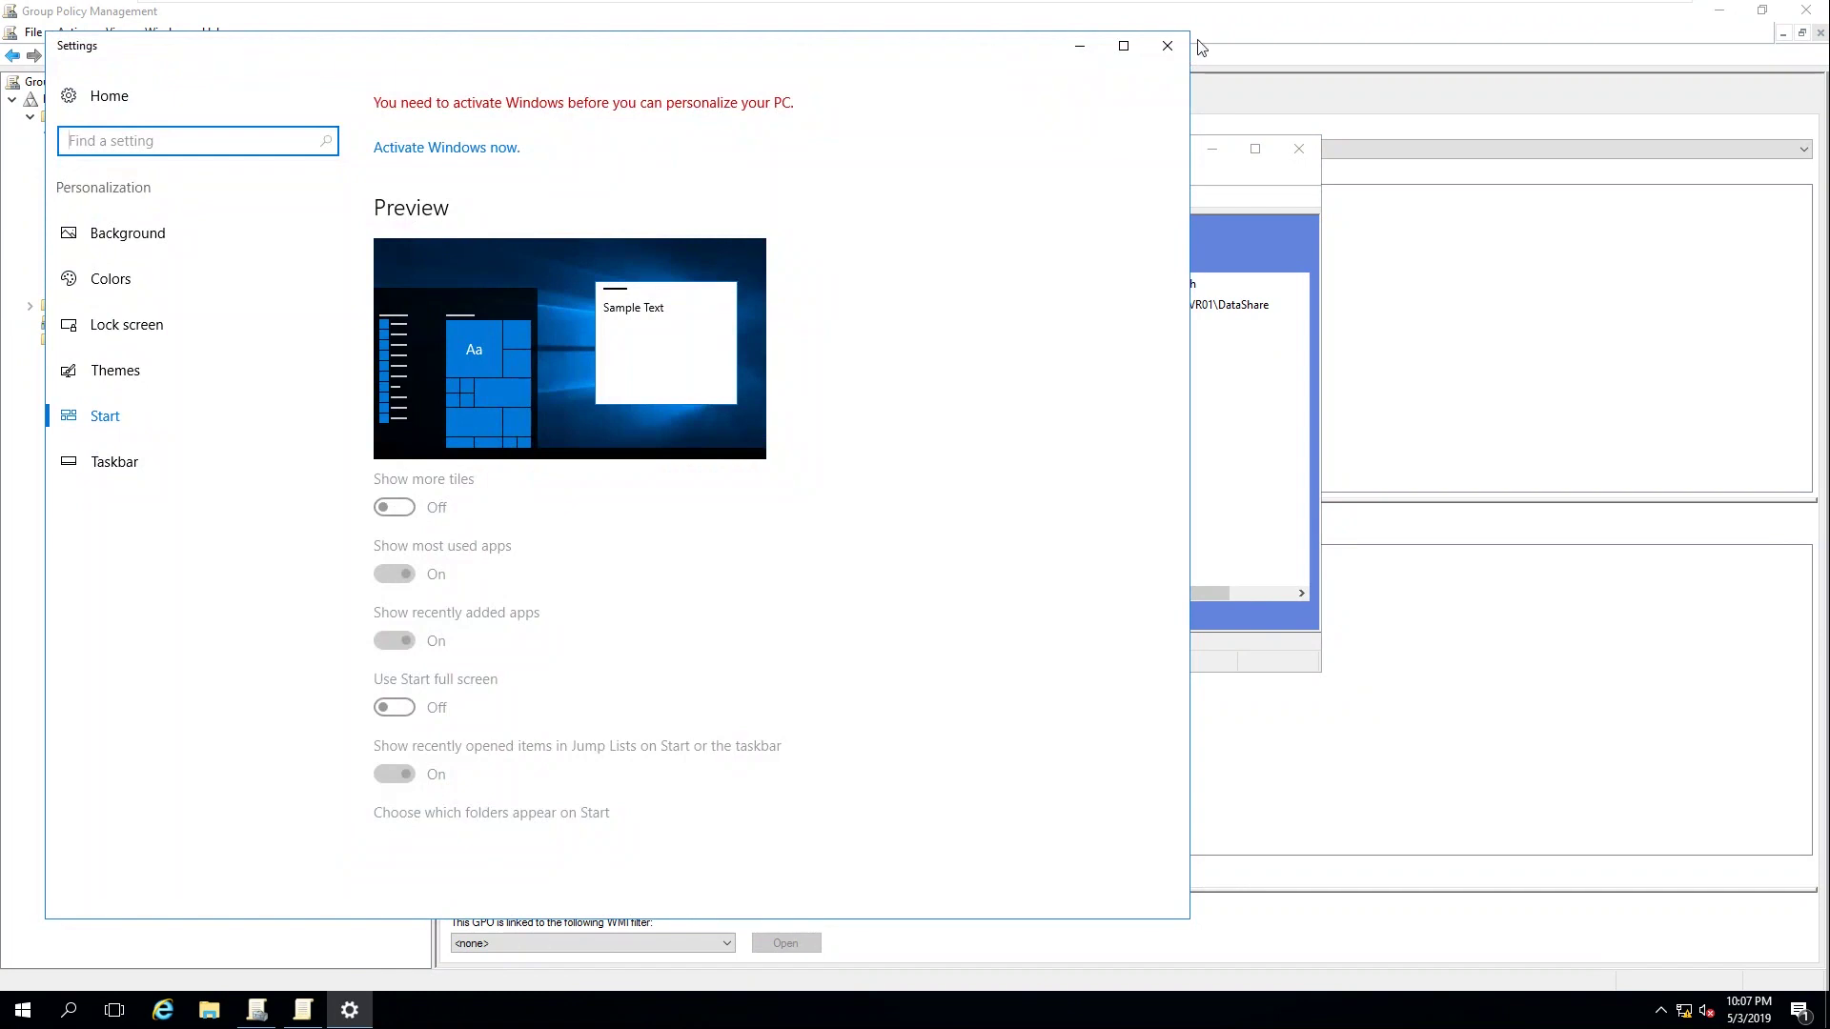
left_click(1167, 46)
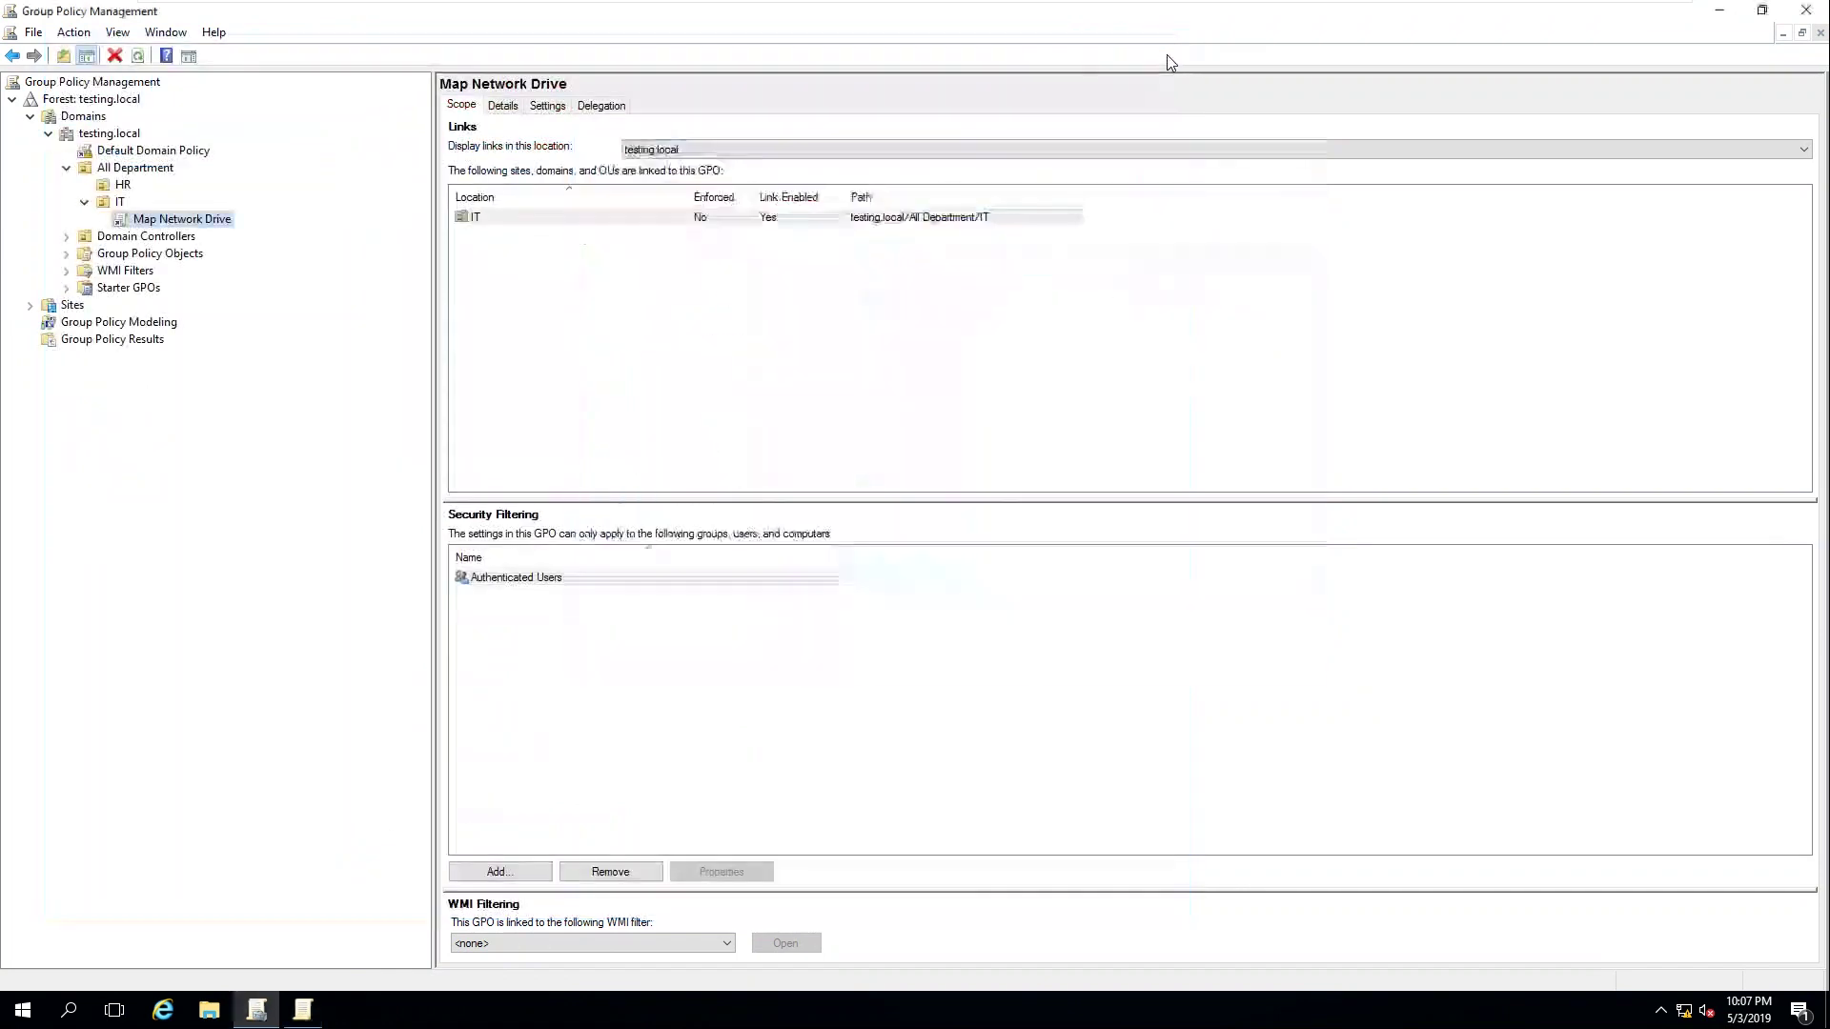
- Close the Group Policy Management Editor and review the Map Network Drive policy's link to the IT organizational unit
left_click(302, 1009)
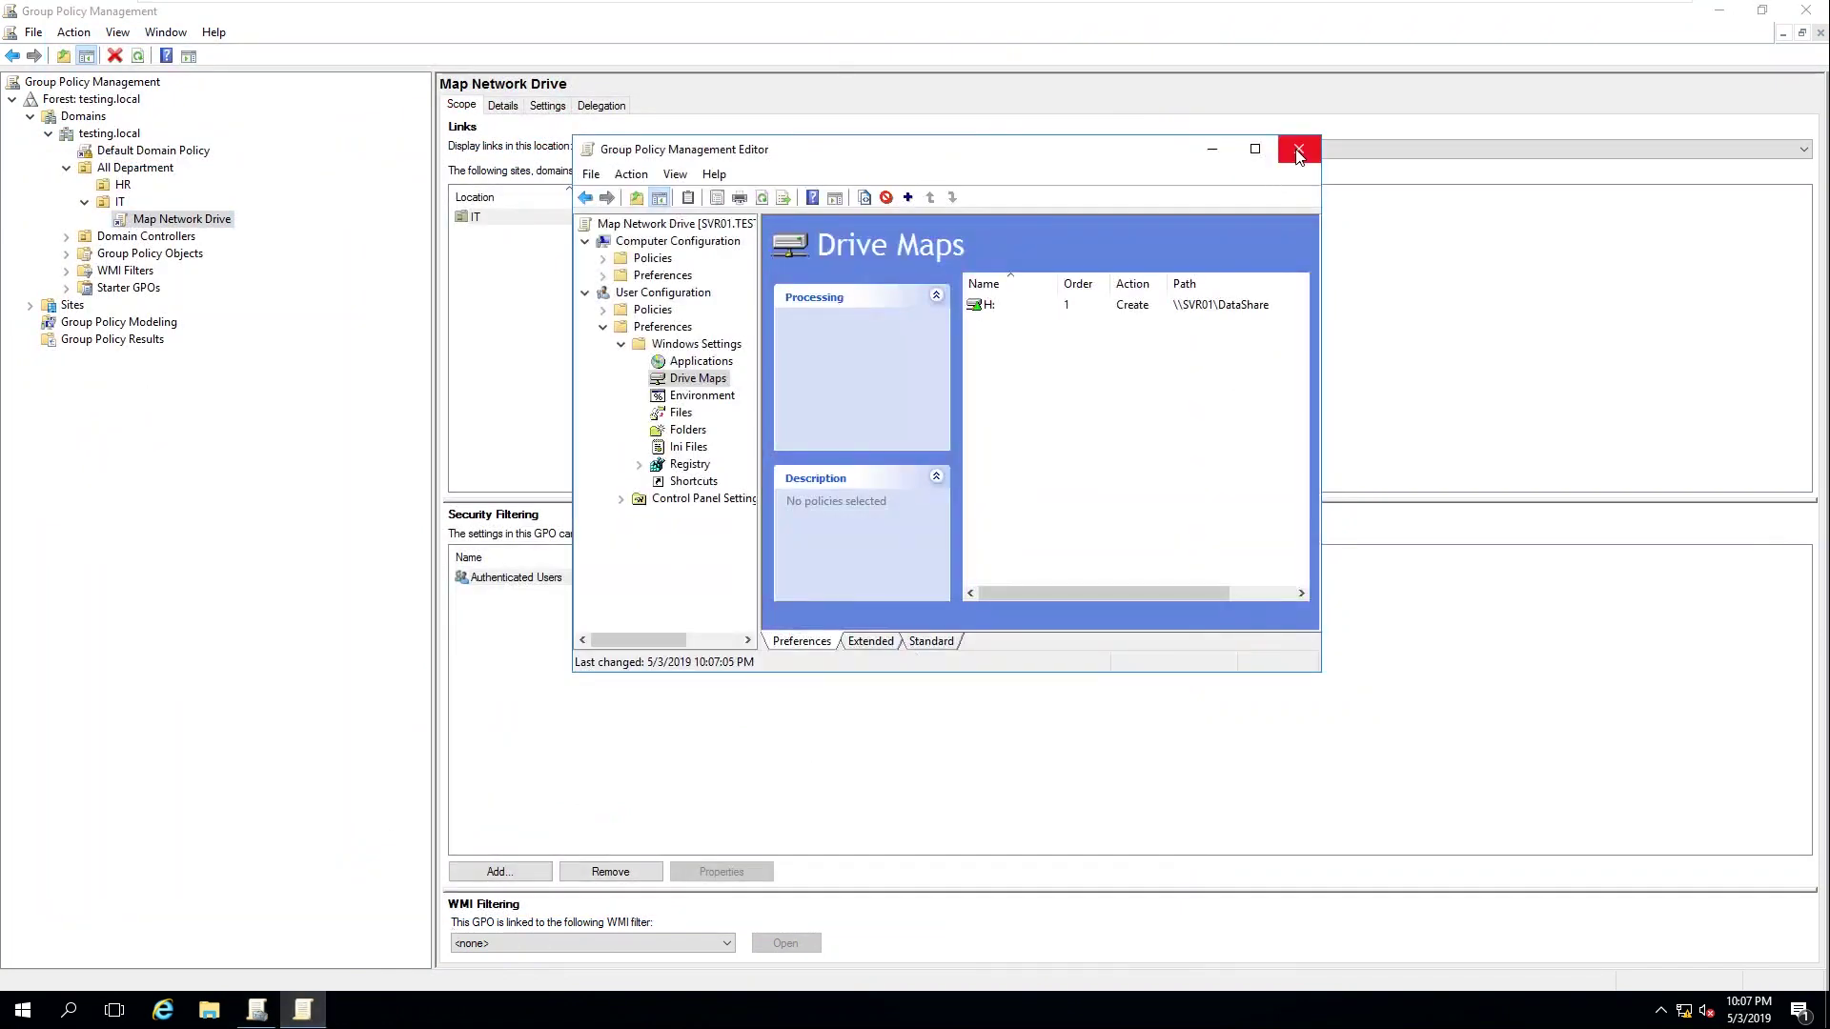
left_click(1297, 155)
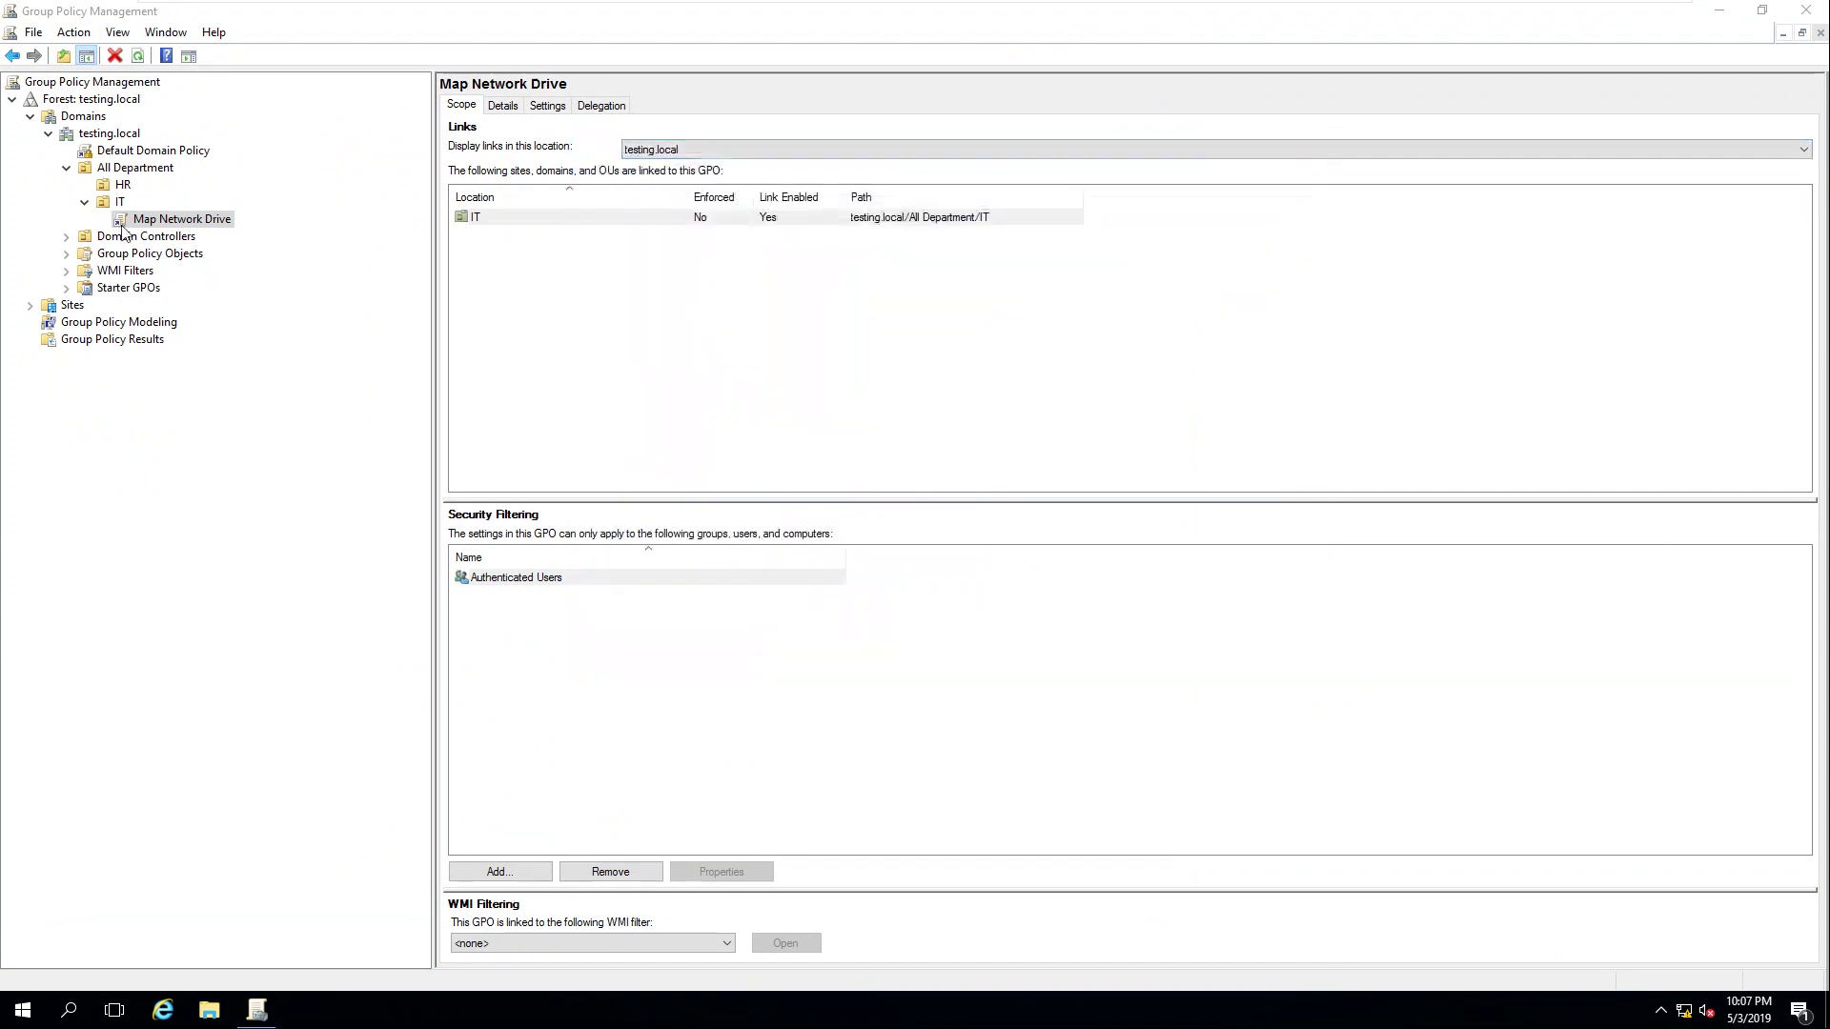
right_click(150, 218)
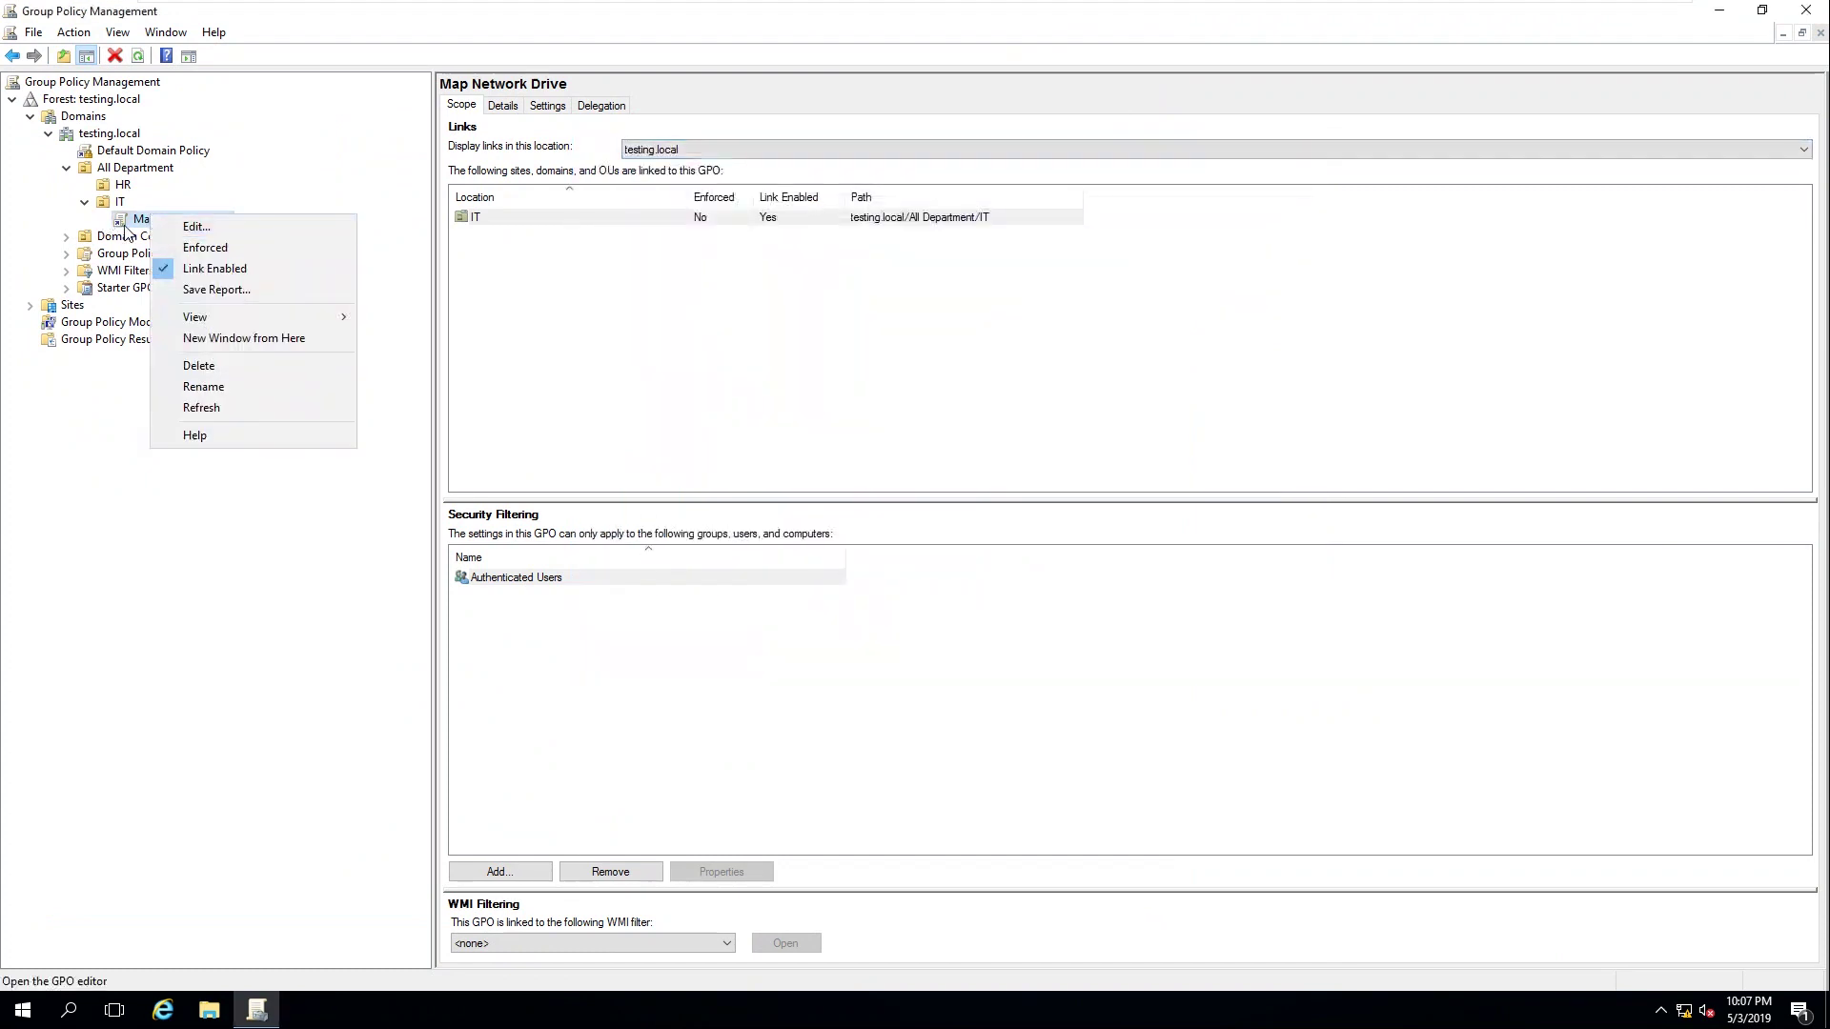
key("Escape")
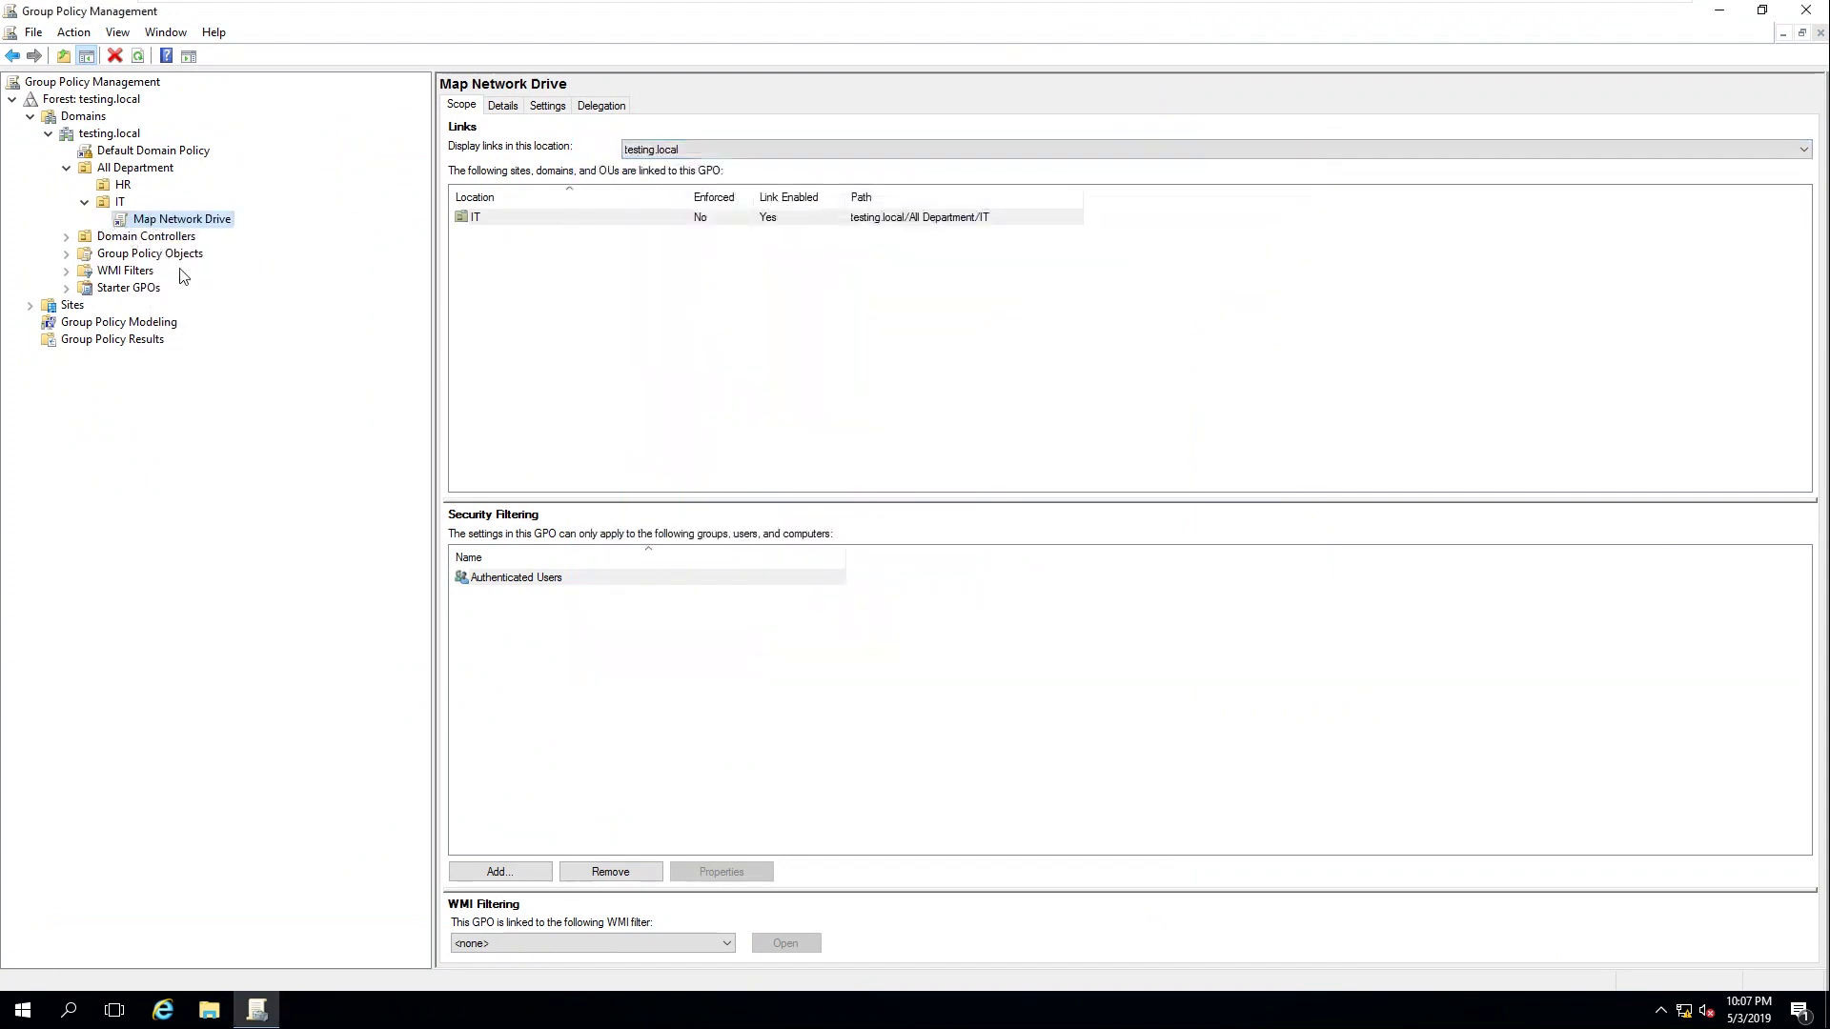
right_click(155, 153)
left_click(126, 223)
left_click(488, 218)
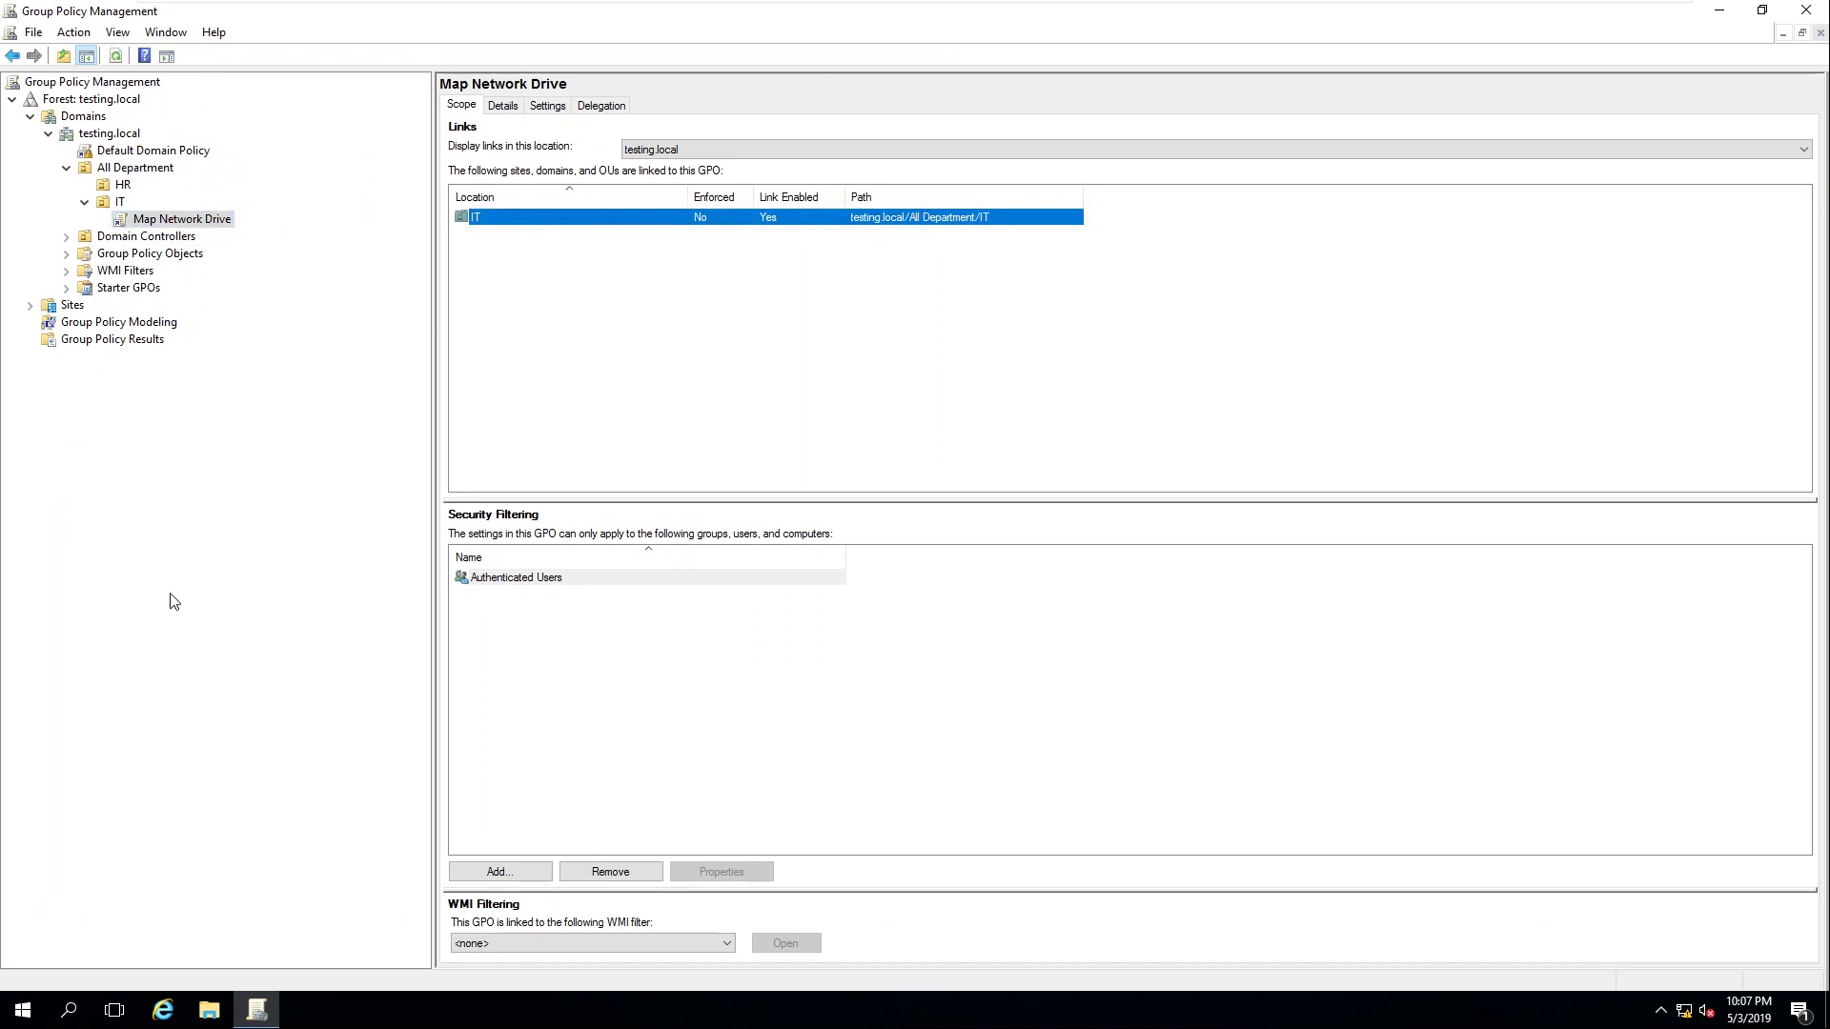
- Try to link the existing Map Network Drive GPO to the IT organizational unit, and reselect that GPO
left_click(109, 204)
right_click(112, 203)
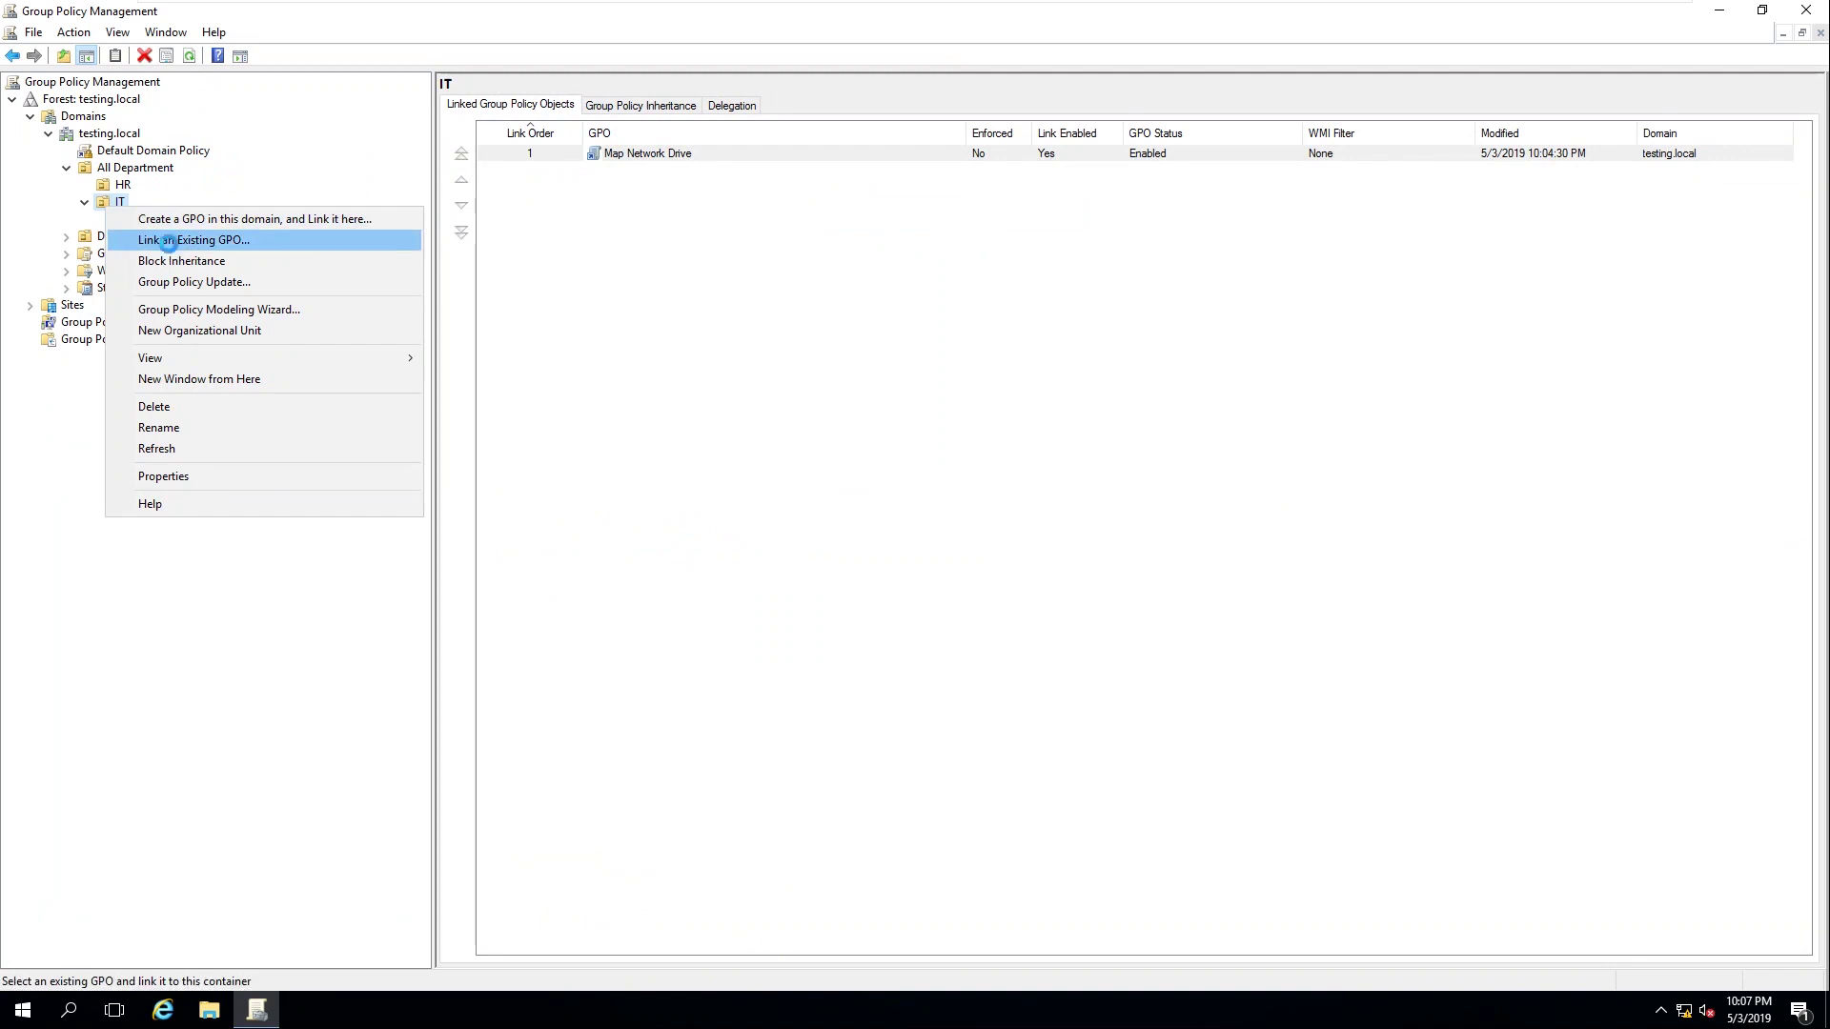
left_click(166, 237)
left_click(796, 481)
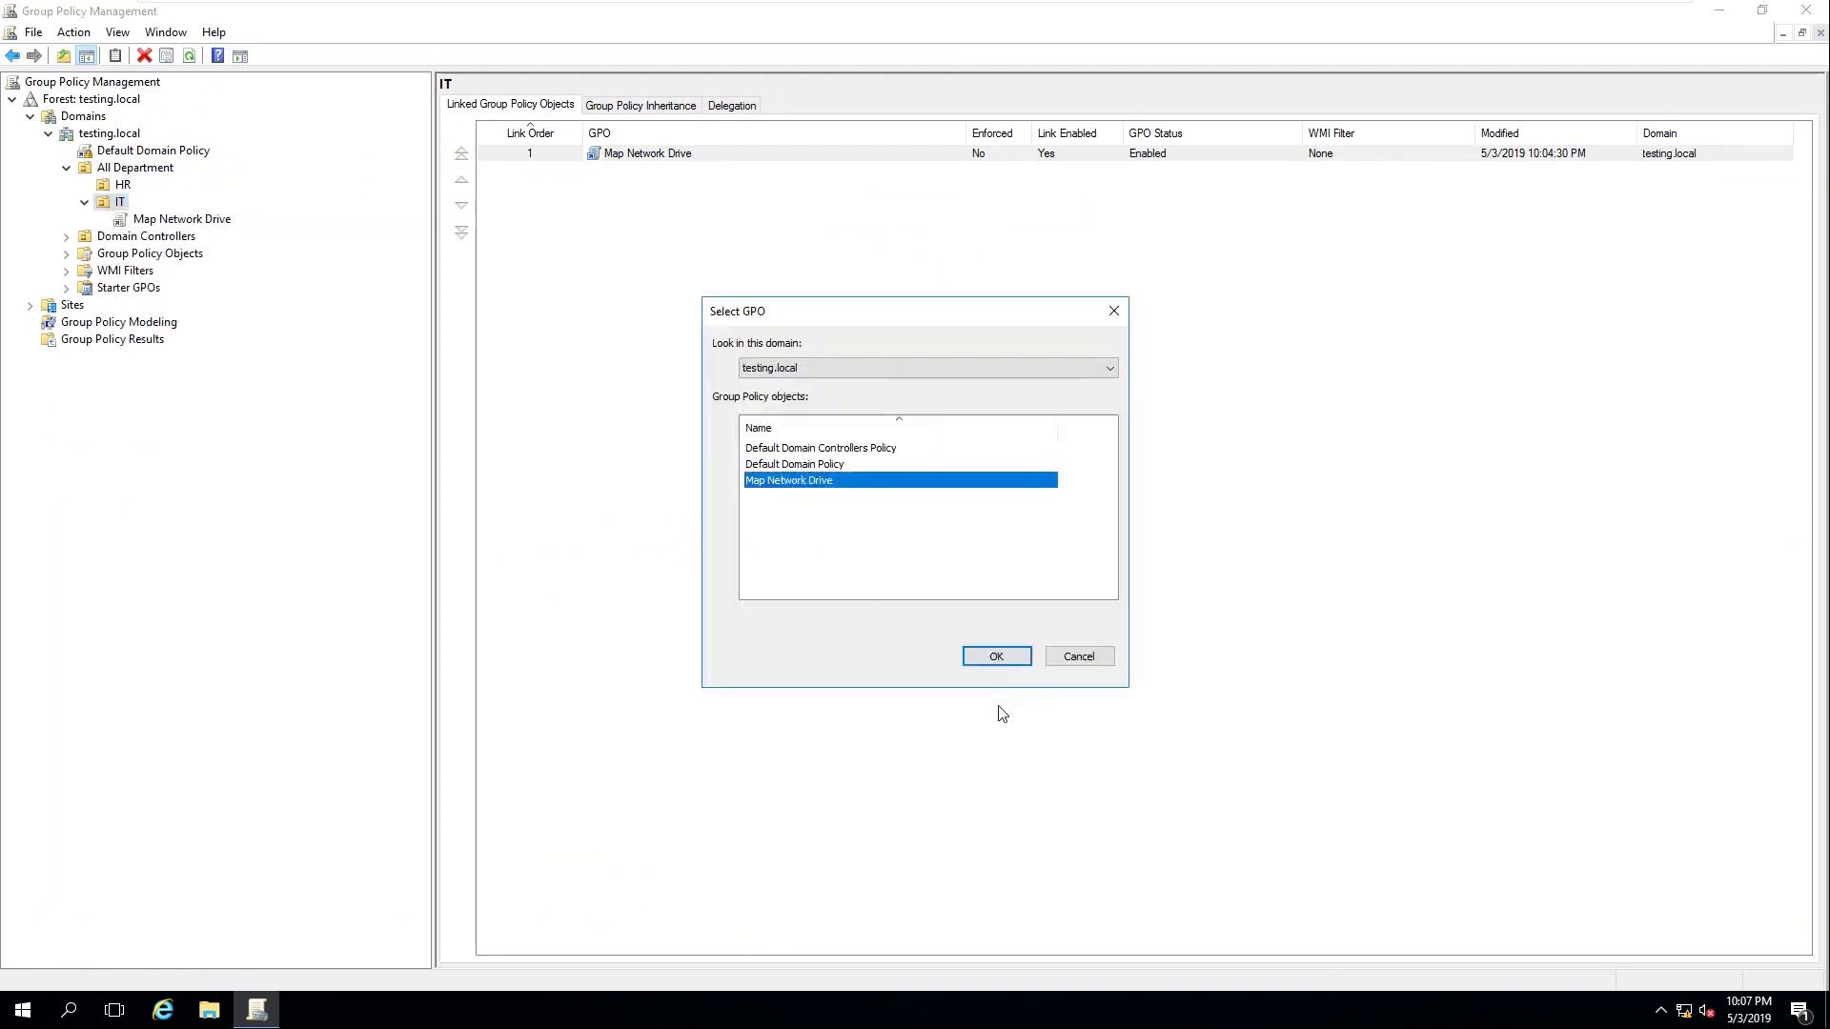
left_click(997, 658)
left_click(1036, 547)
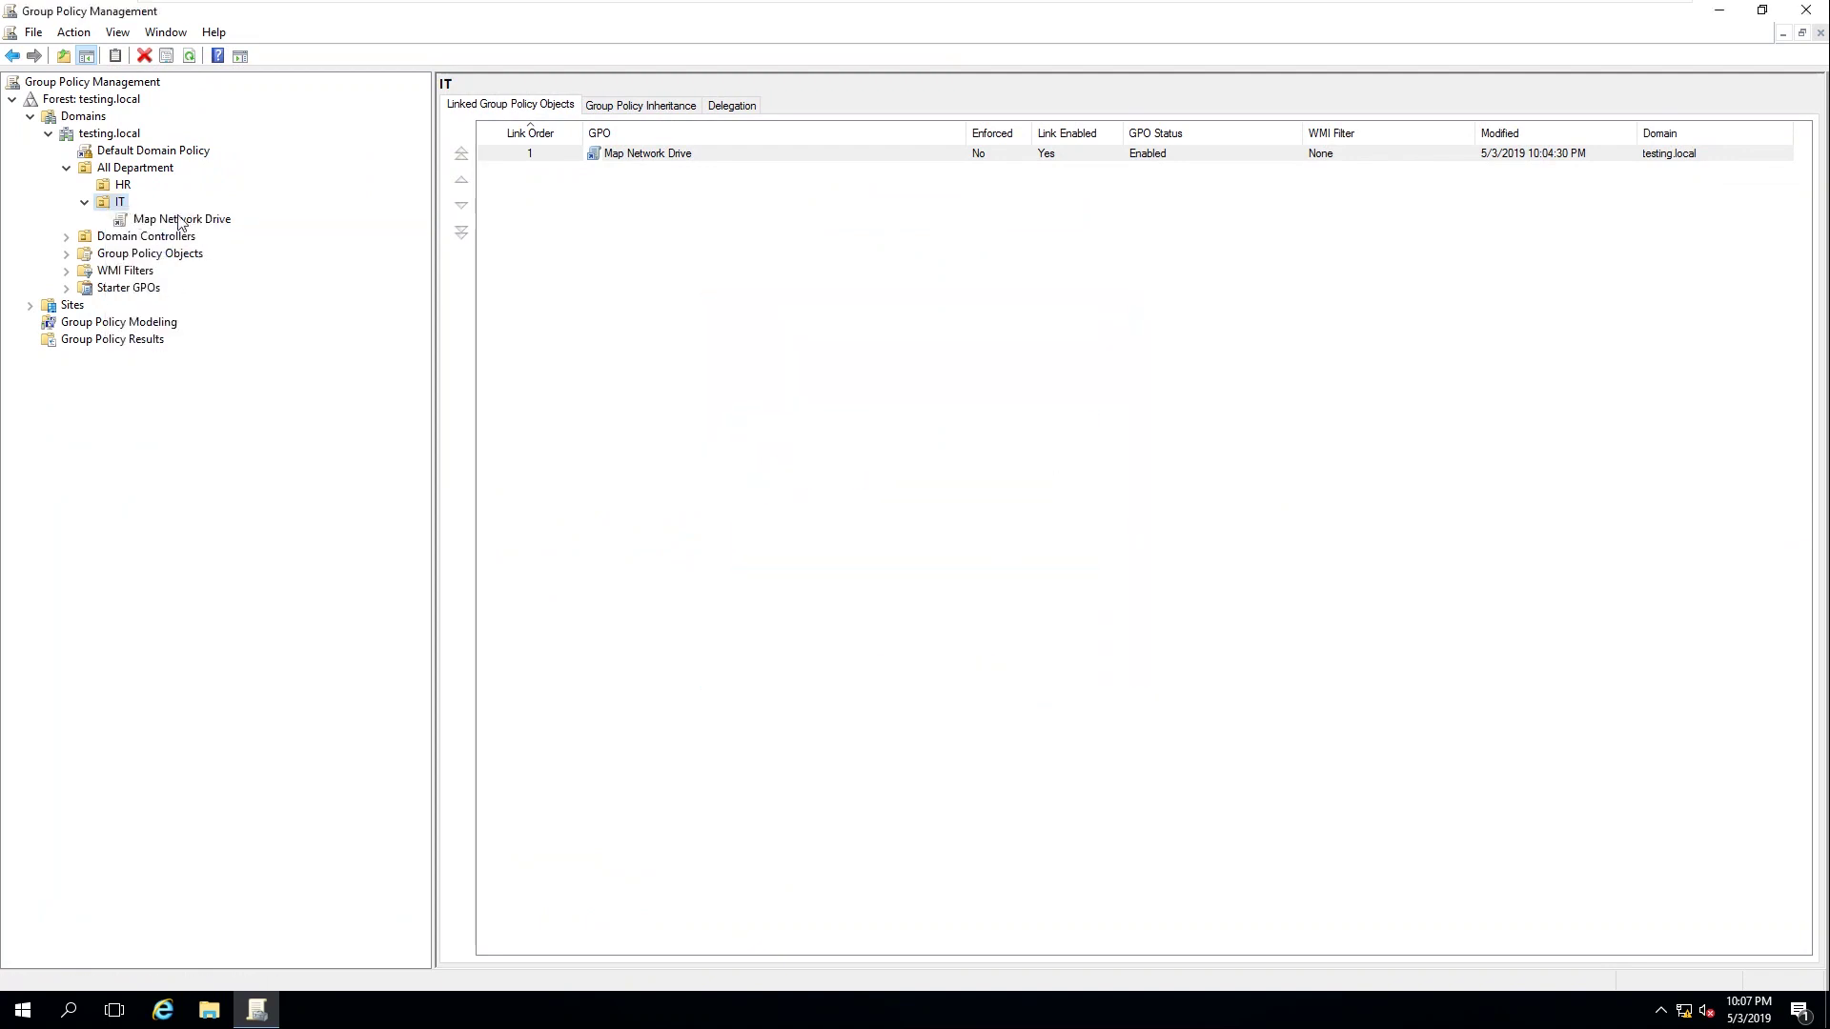
left_click(180, 220)
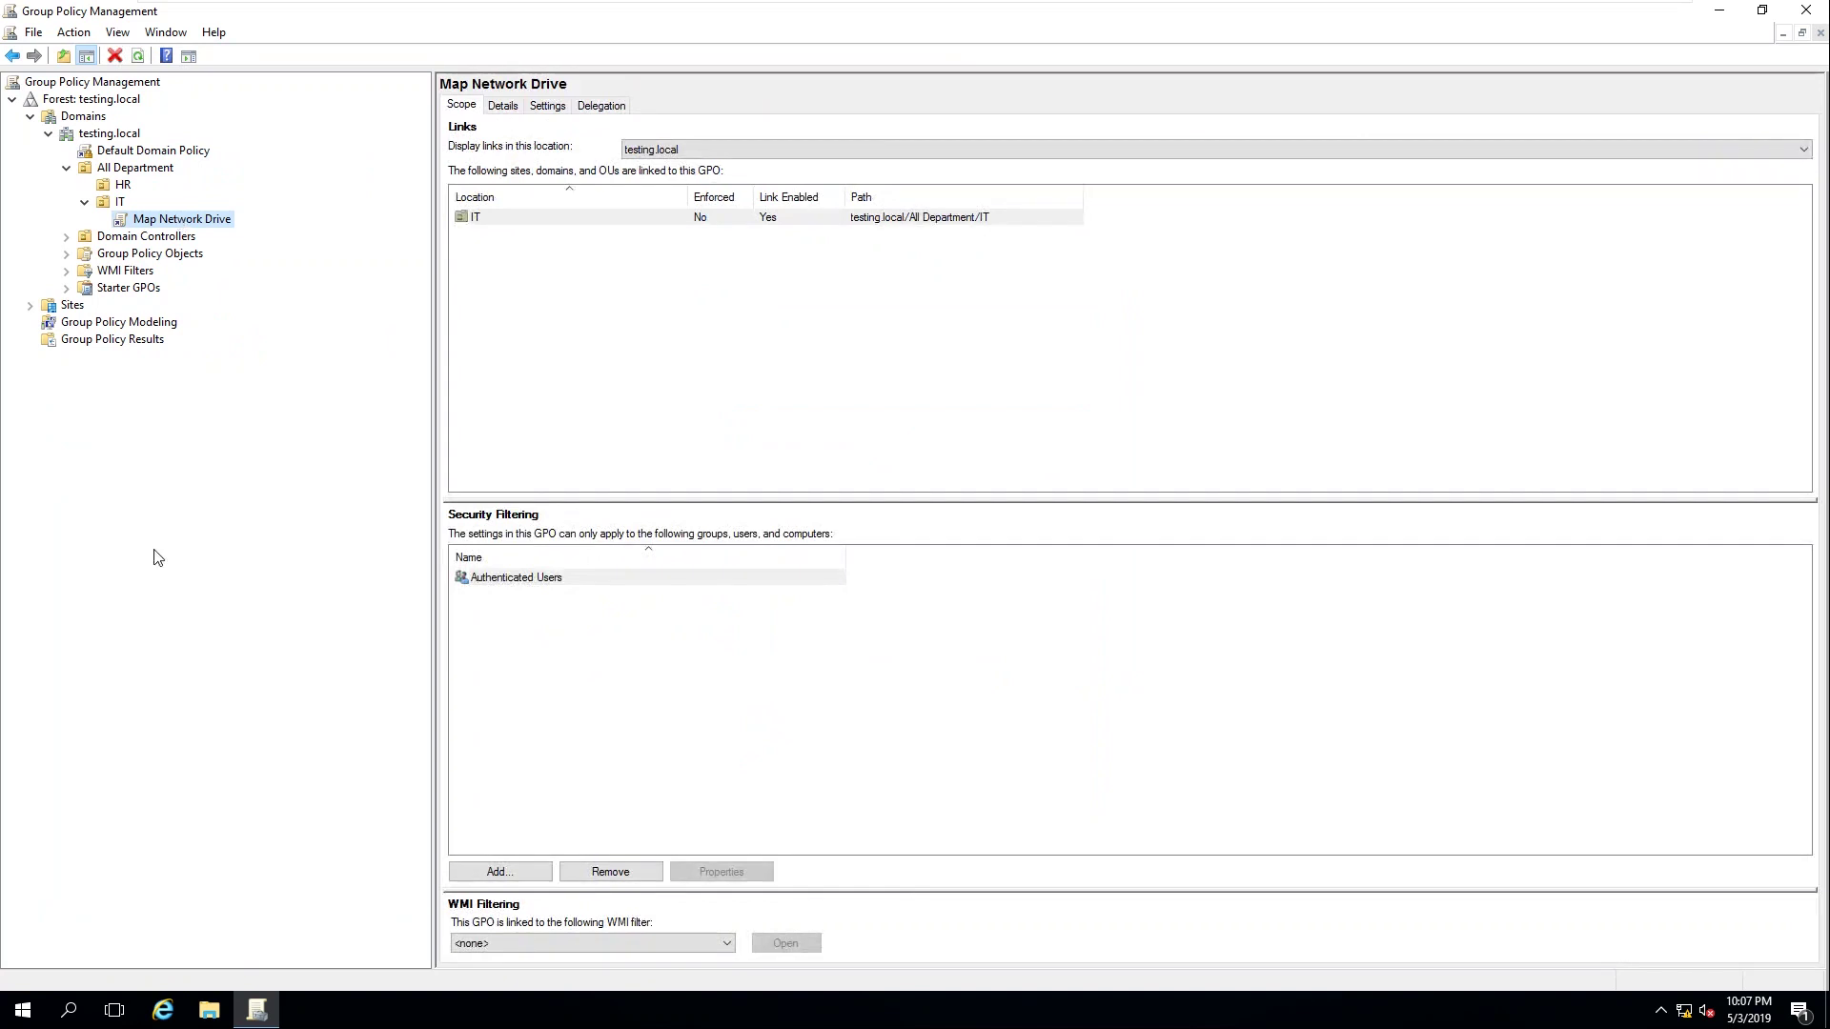
- Search Windows for the gpupdate command to refresh Group Policy on the server
left_click(21, 1016)
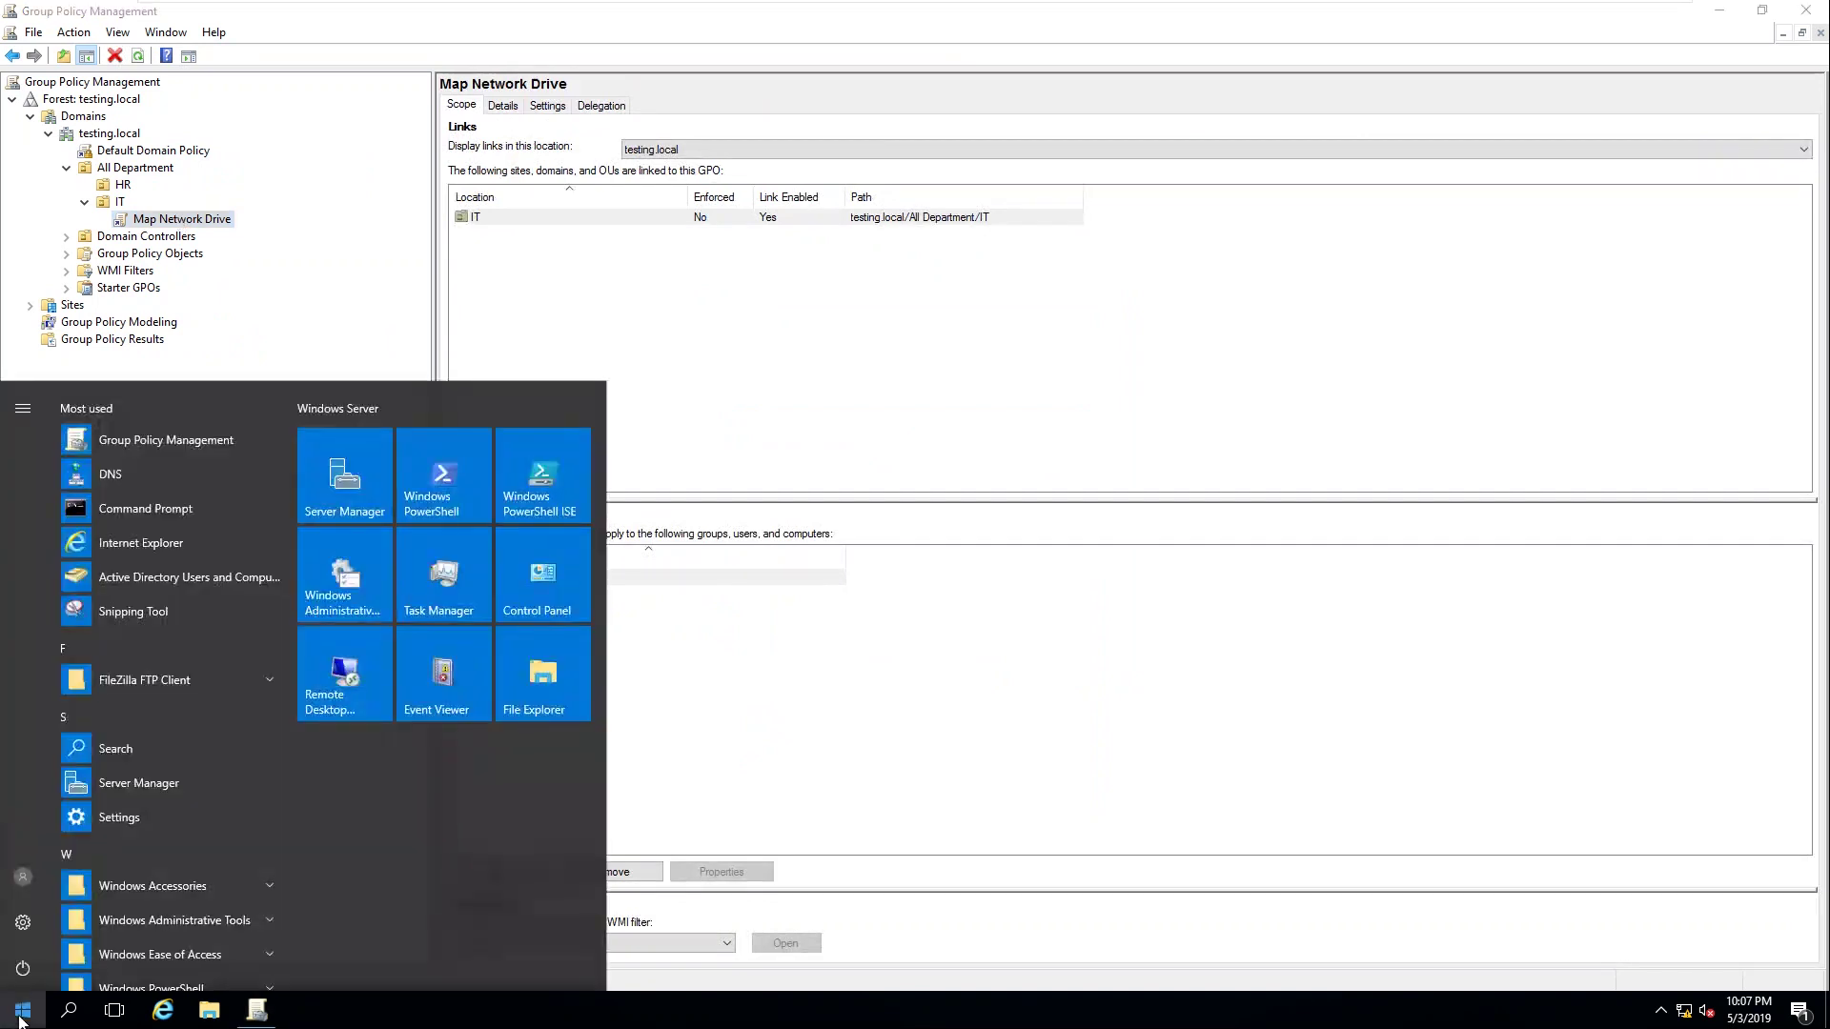
type("gp")
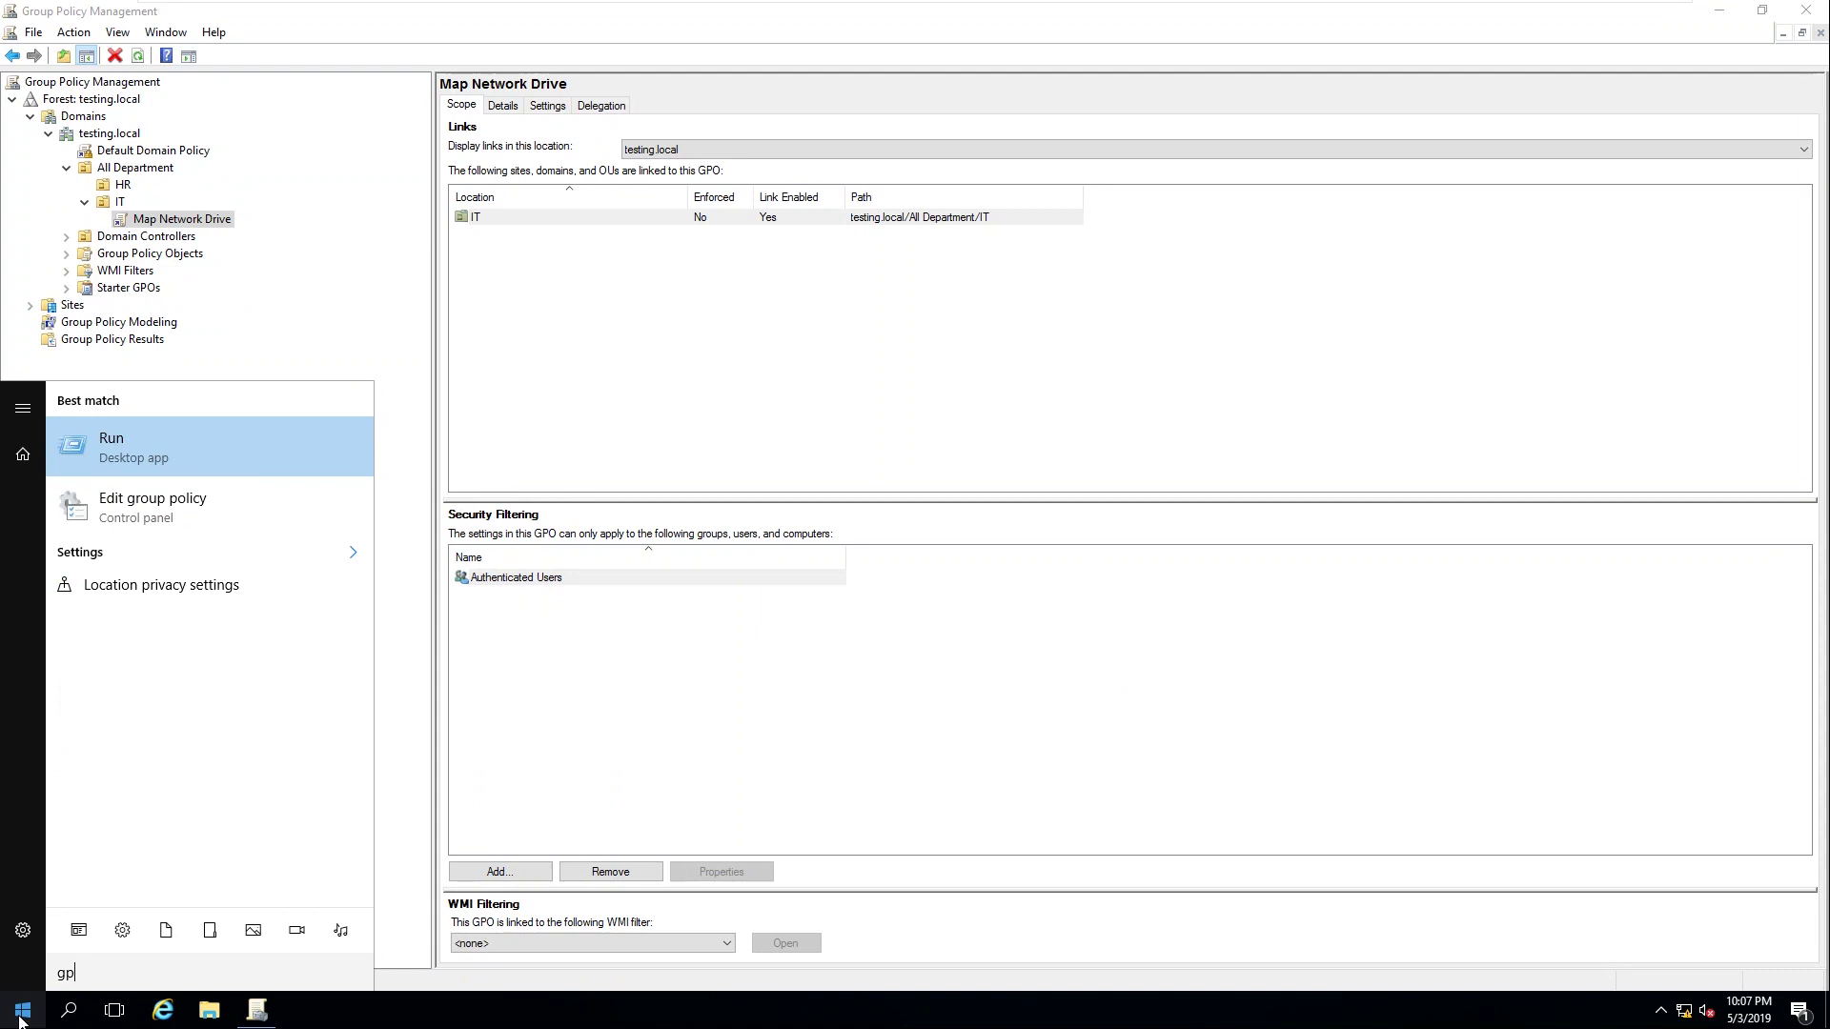
type("update /")
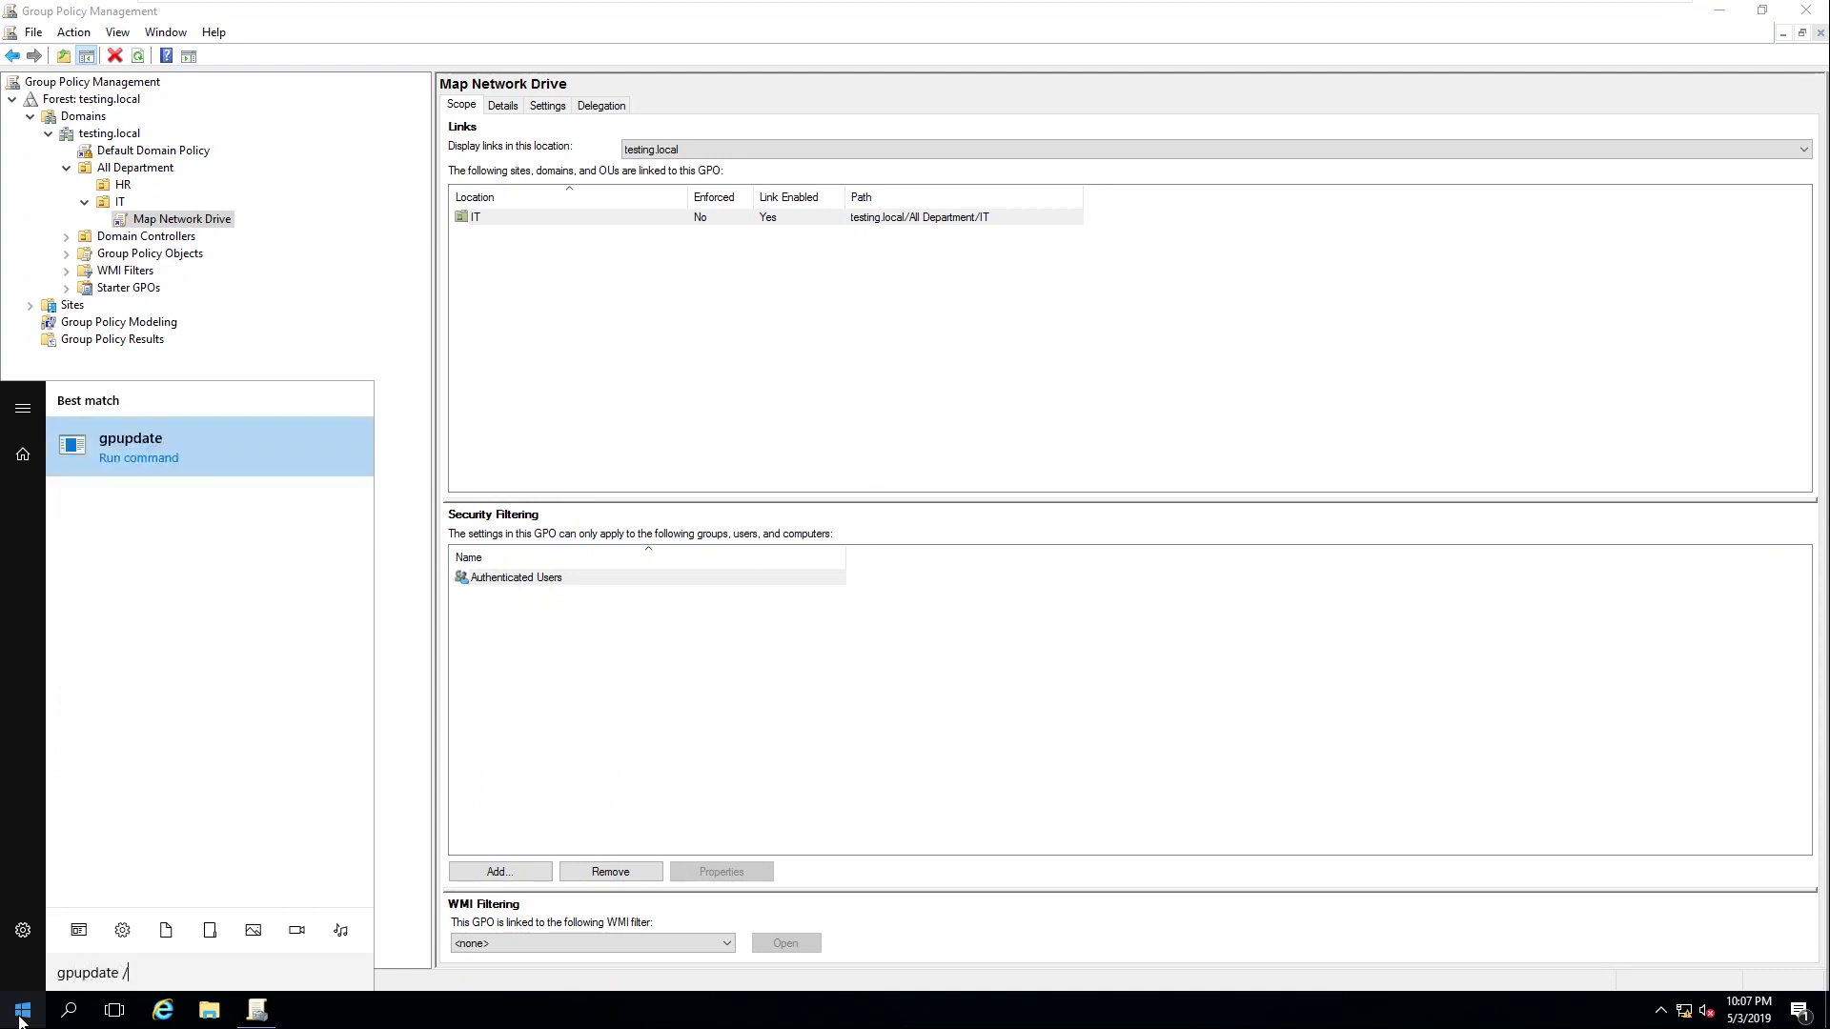